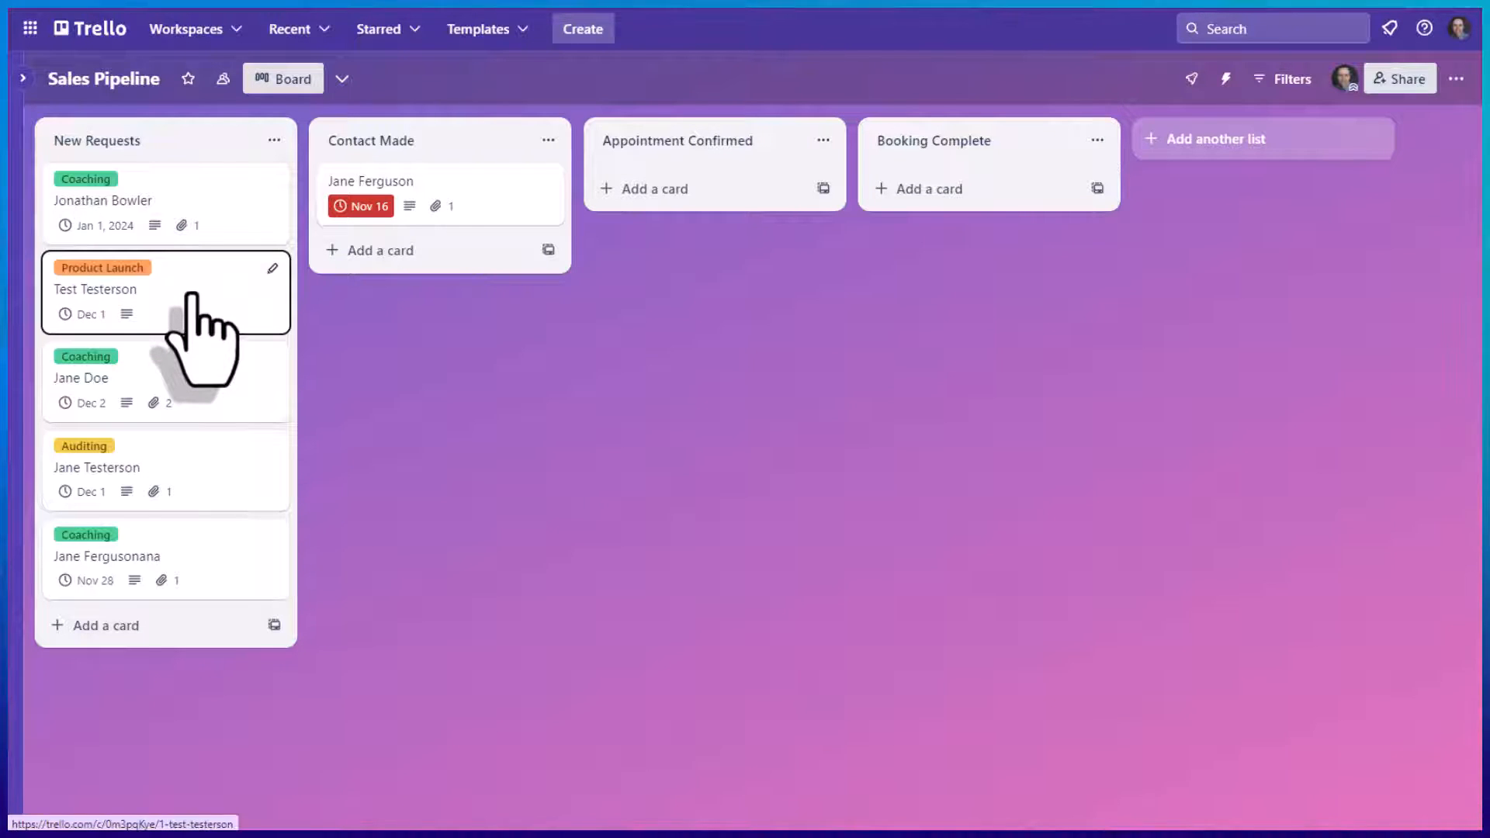
Review the details of the first card in the New Requests list of the Sales Pipeline board and close the card.
left_click(186, 208)
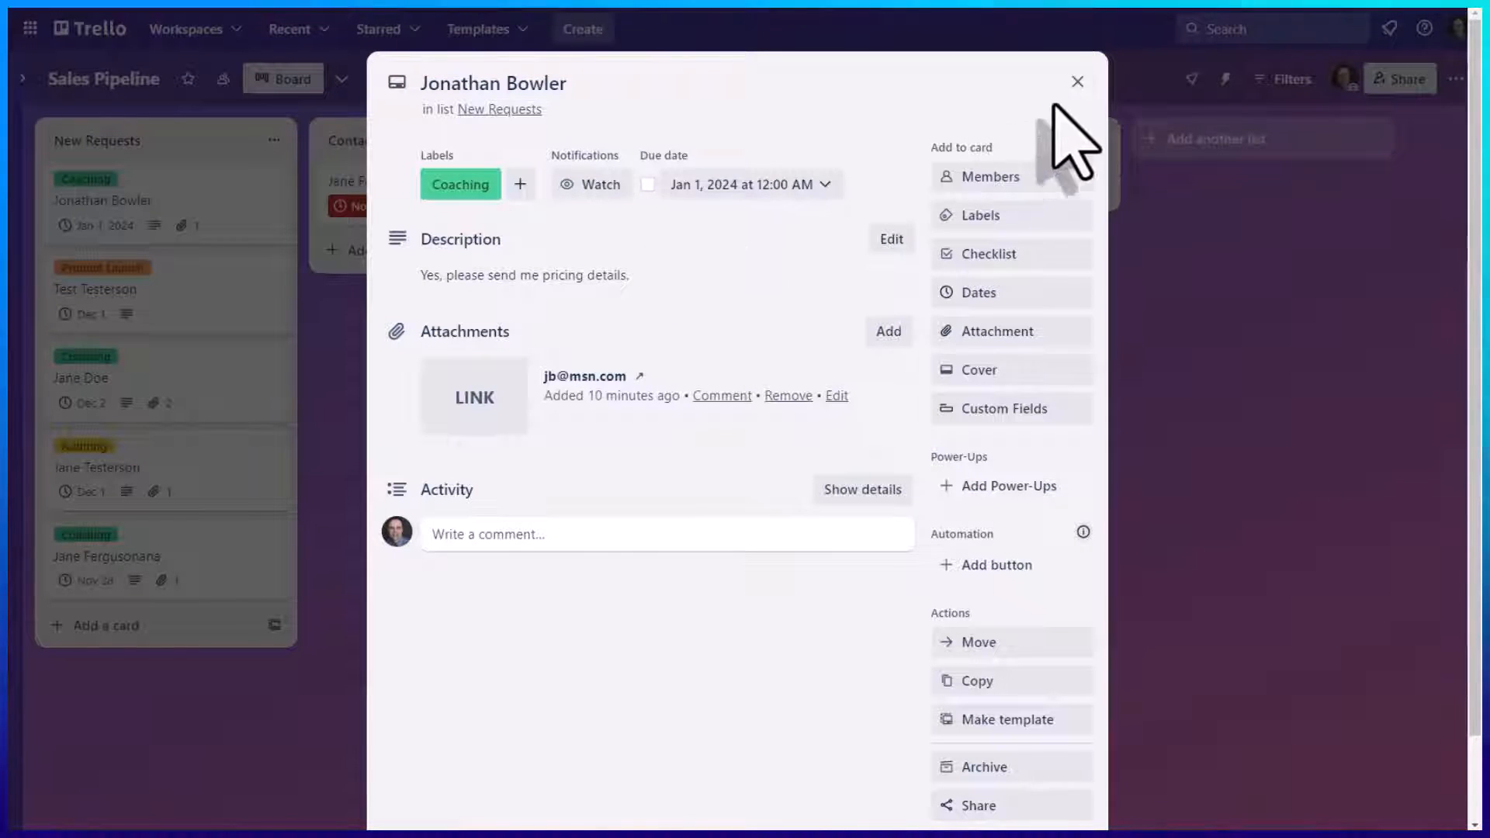
left_click(1077, 81)
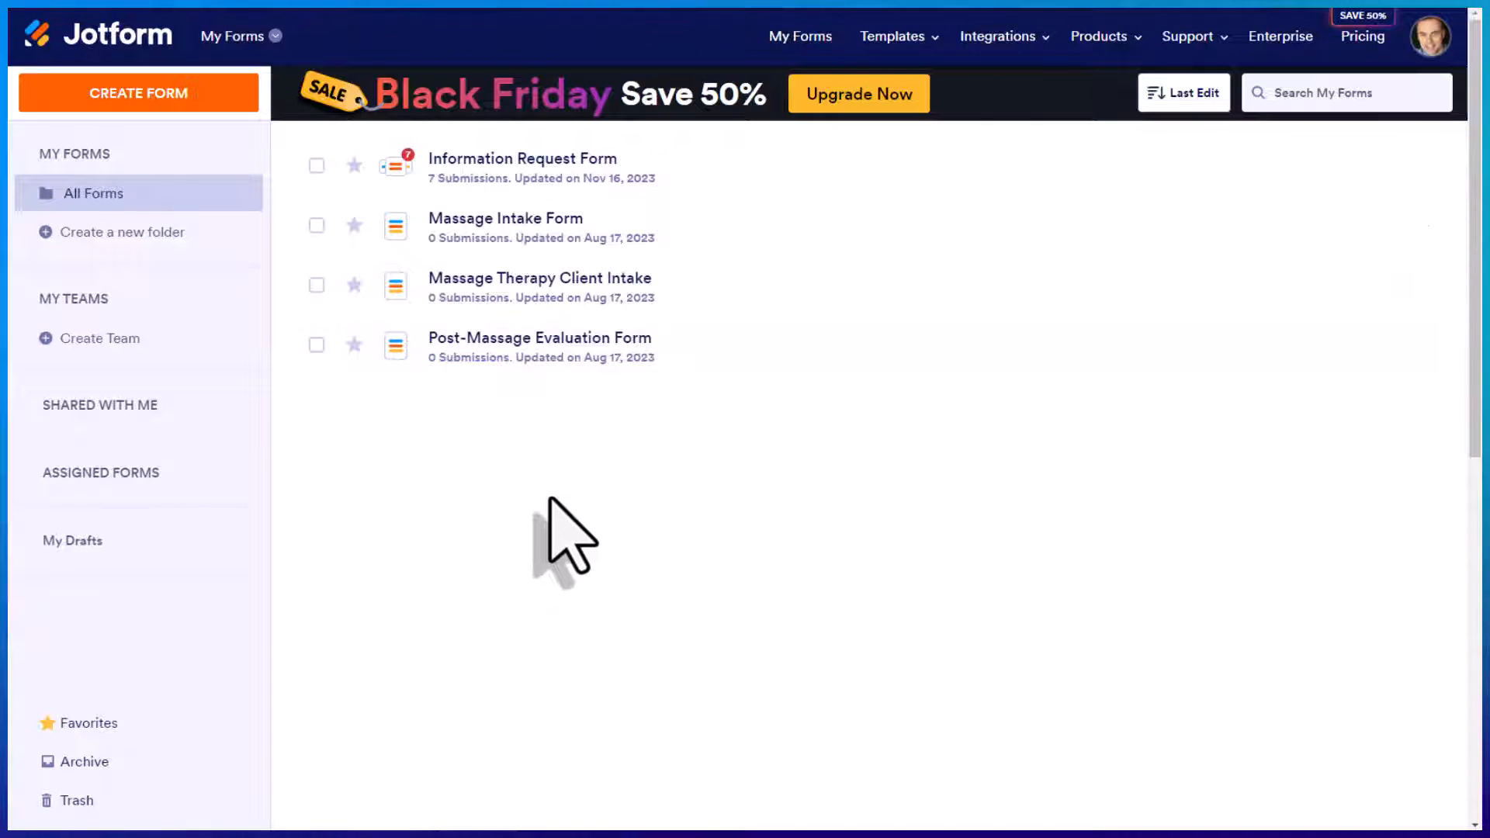
In Jotform, start a new form from a template and restrict the templates to the Card layout.
left_click(120, 116)
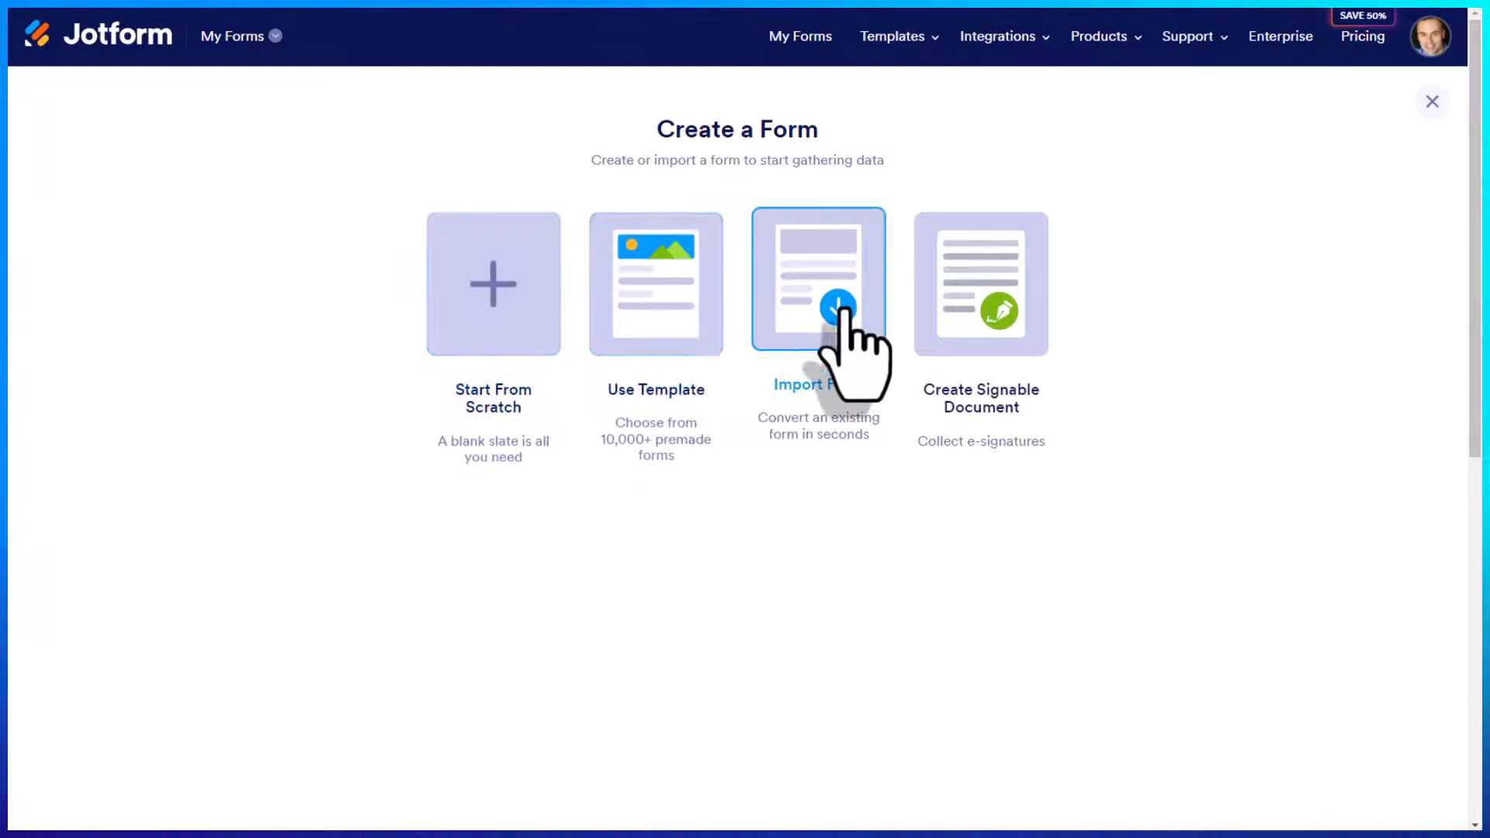
left_click(631, 302)
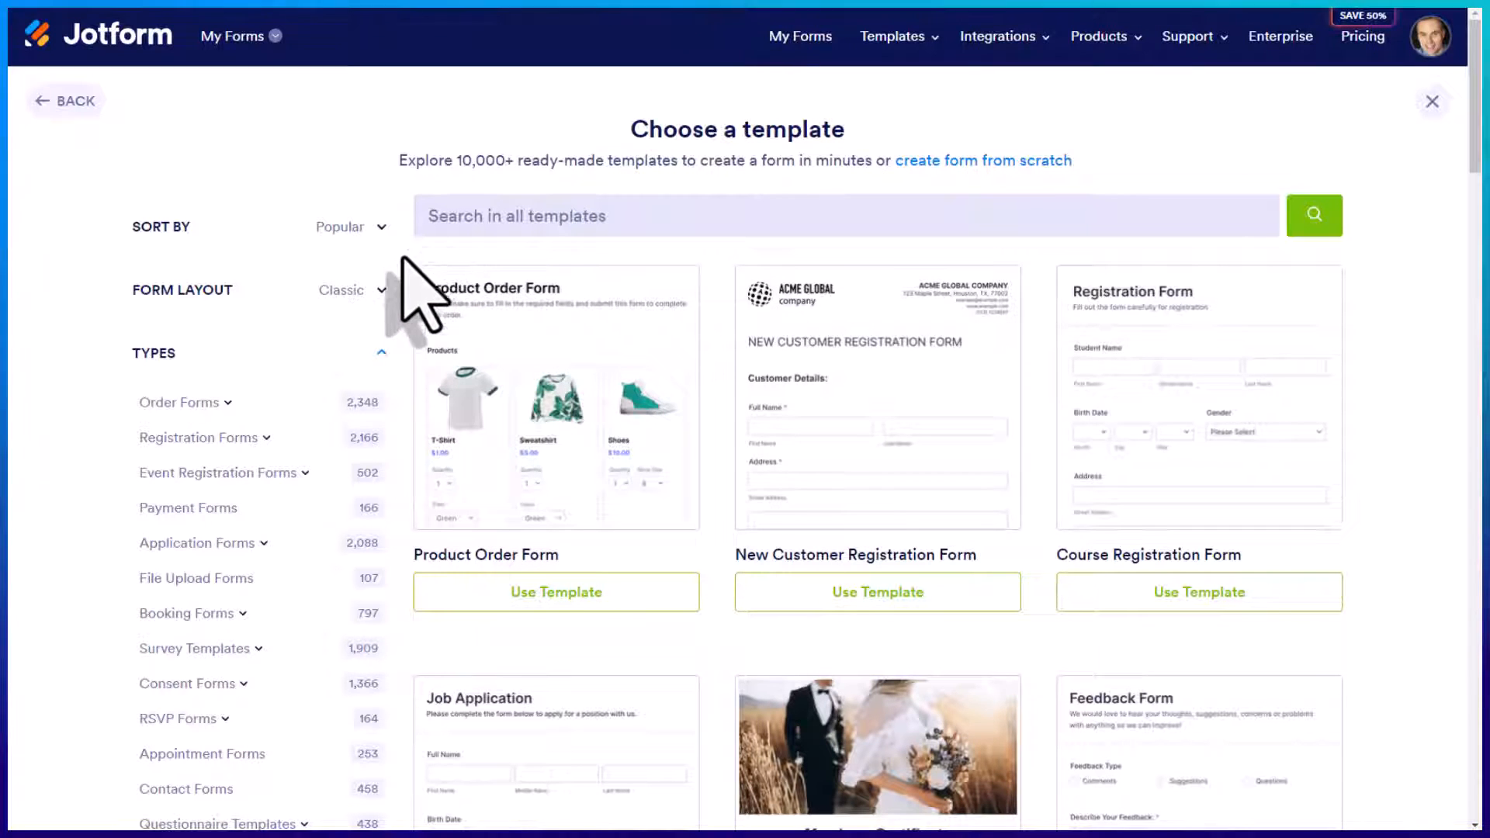
left_click(380, 290)
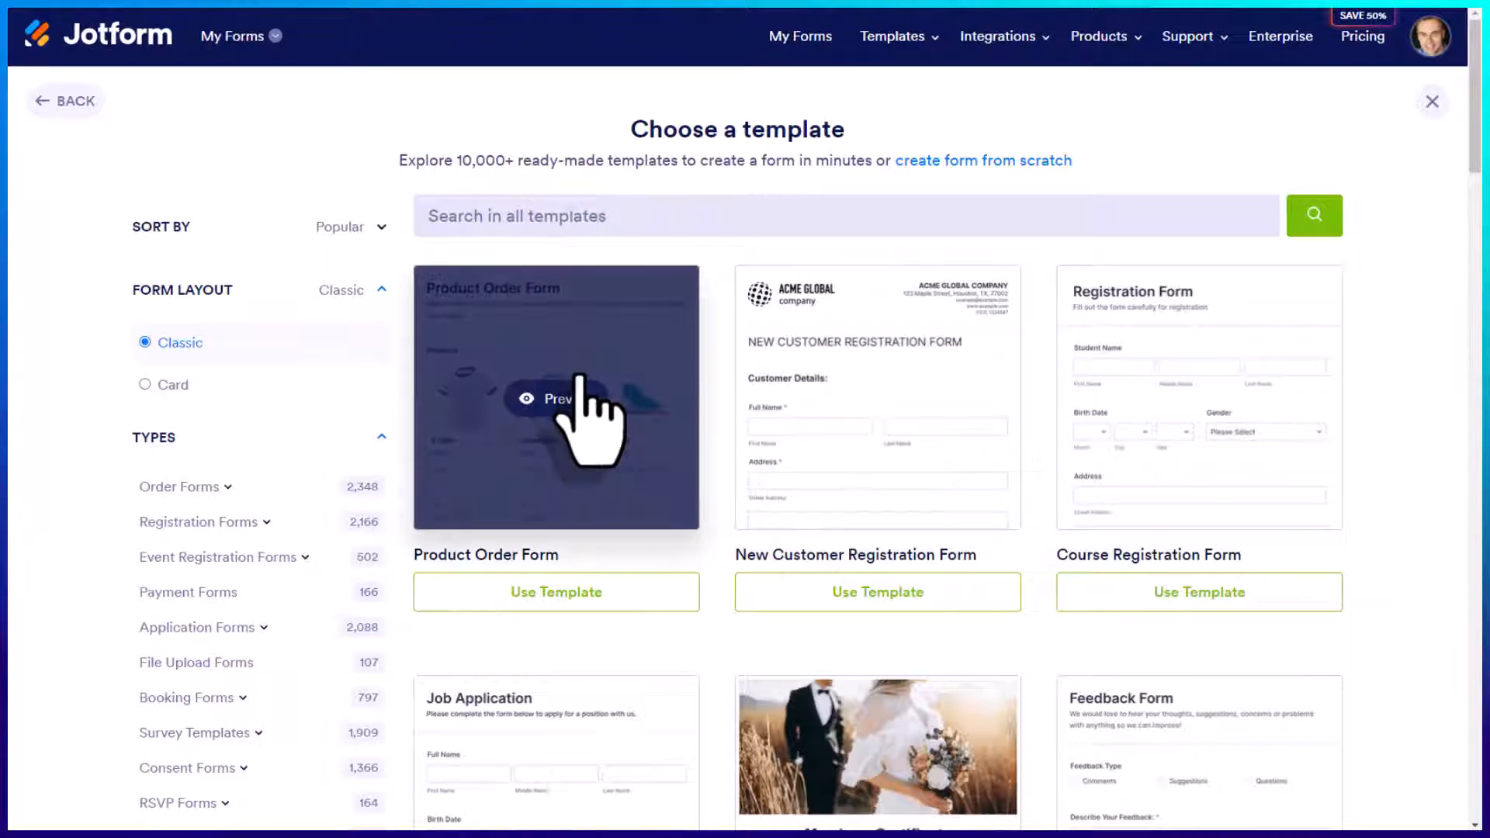
left_click(160, 388)
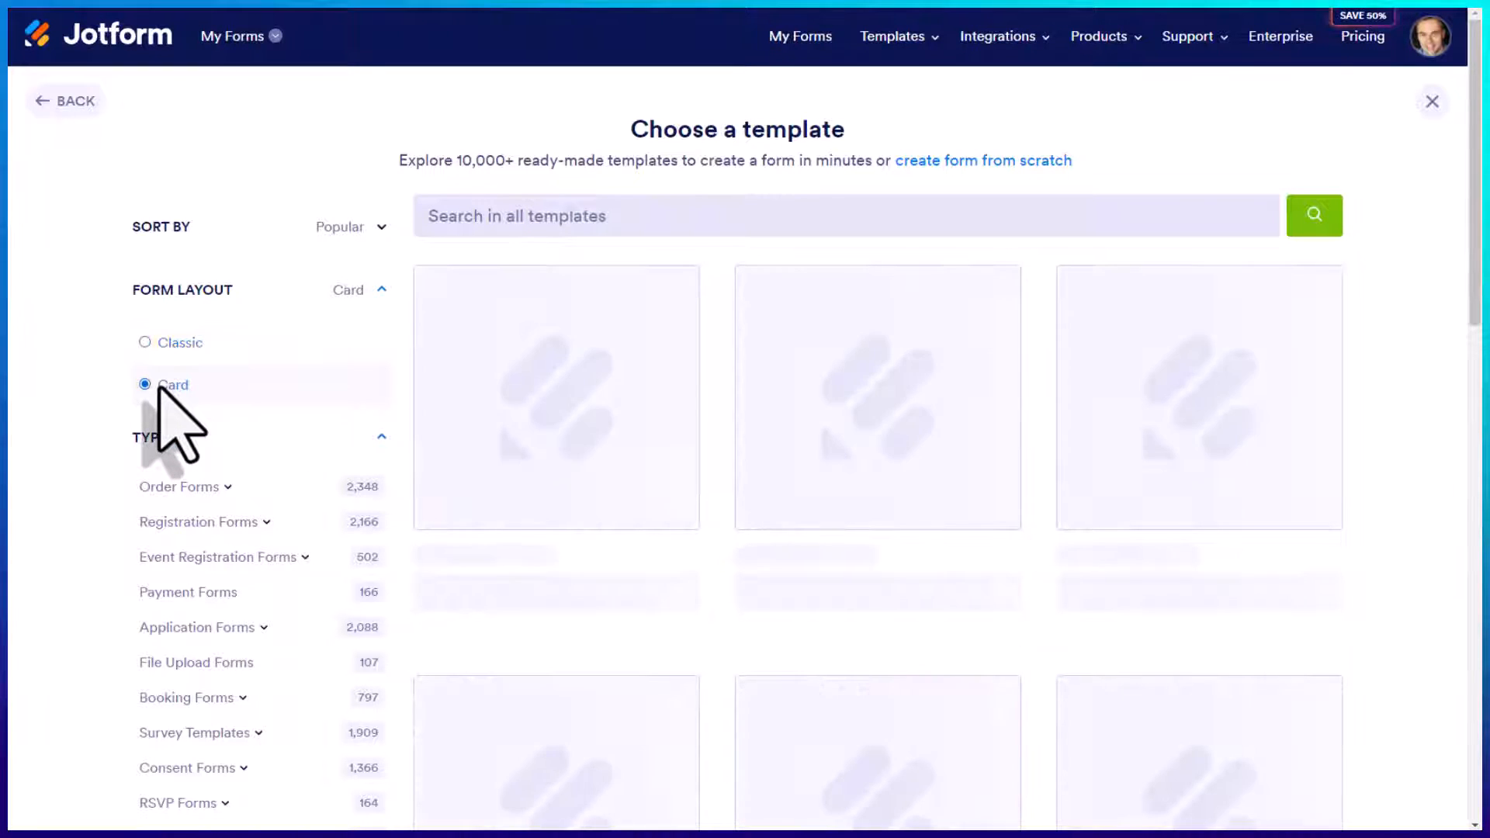
Preview the Information Request Form template and page through its cover, section page and name and e-mail questions up to the phone number.
scroll(1435, 419, "down", 1)
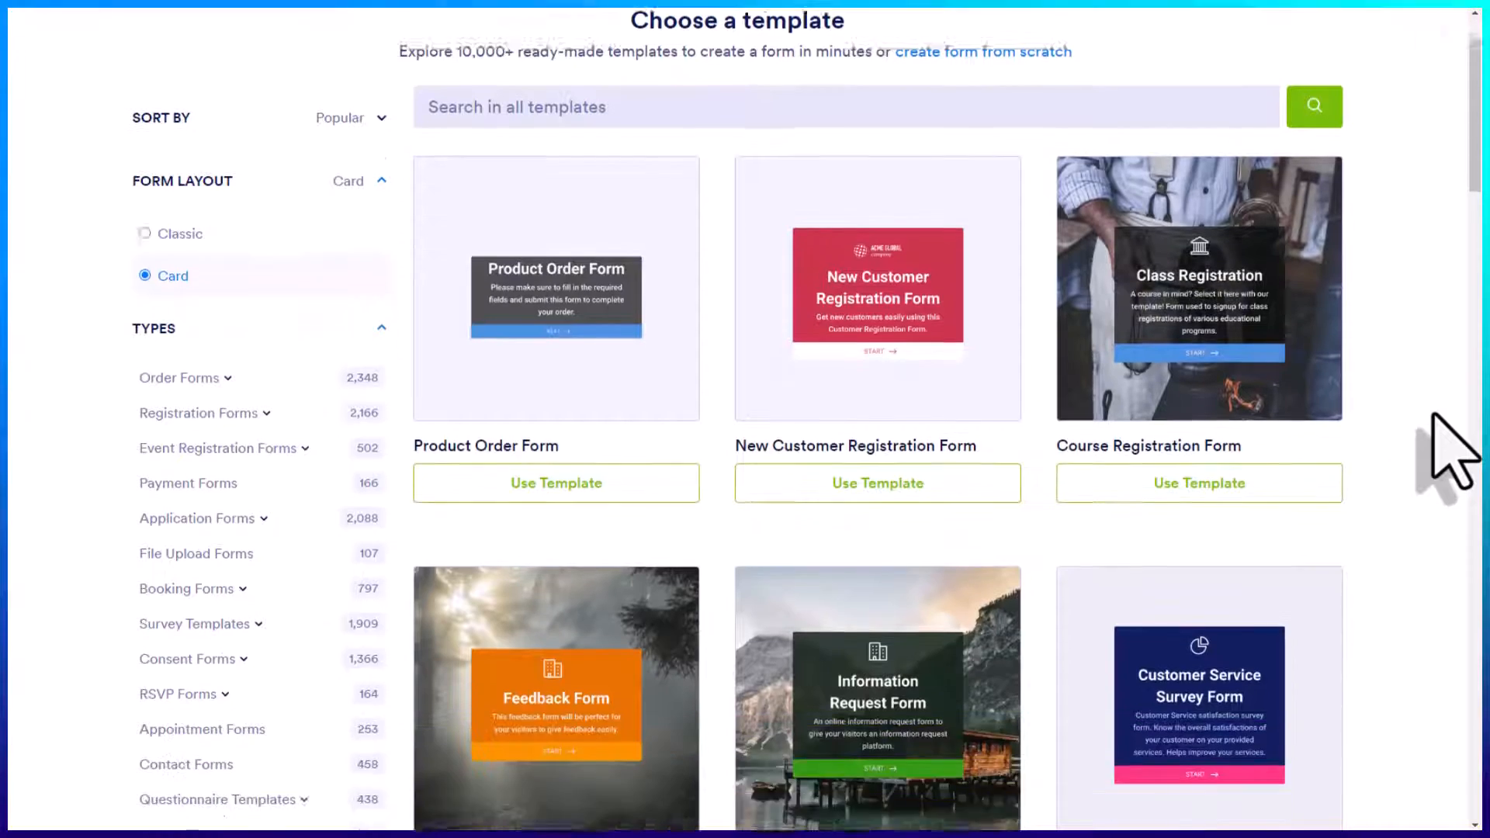
scroll(1434, 416, "down", 5)
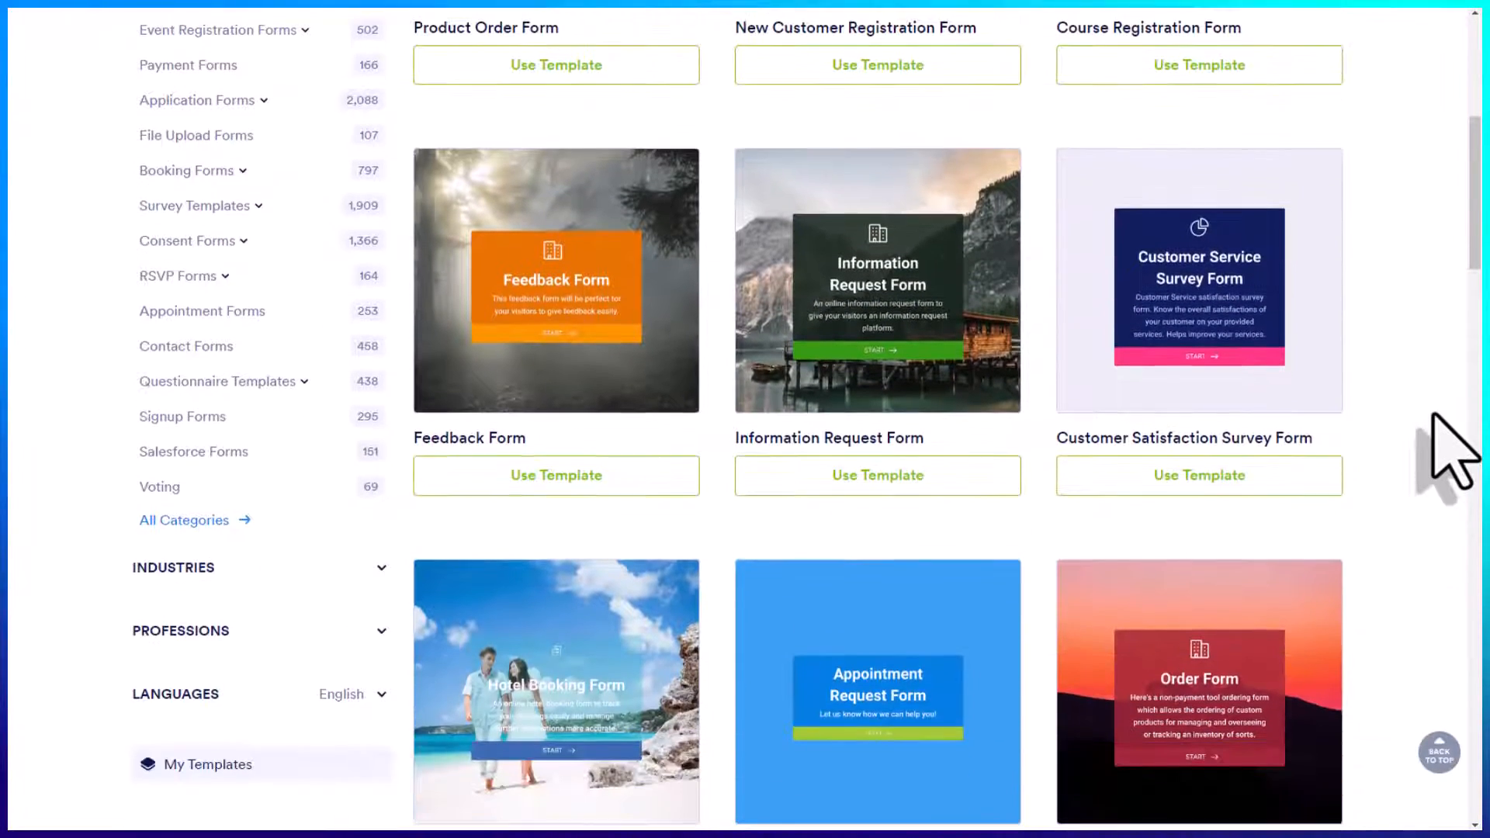
left_click(885, 295)
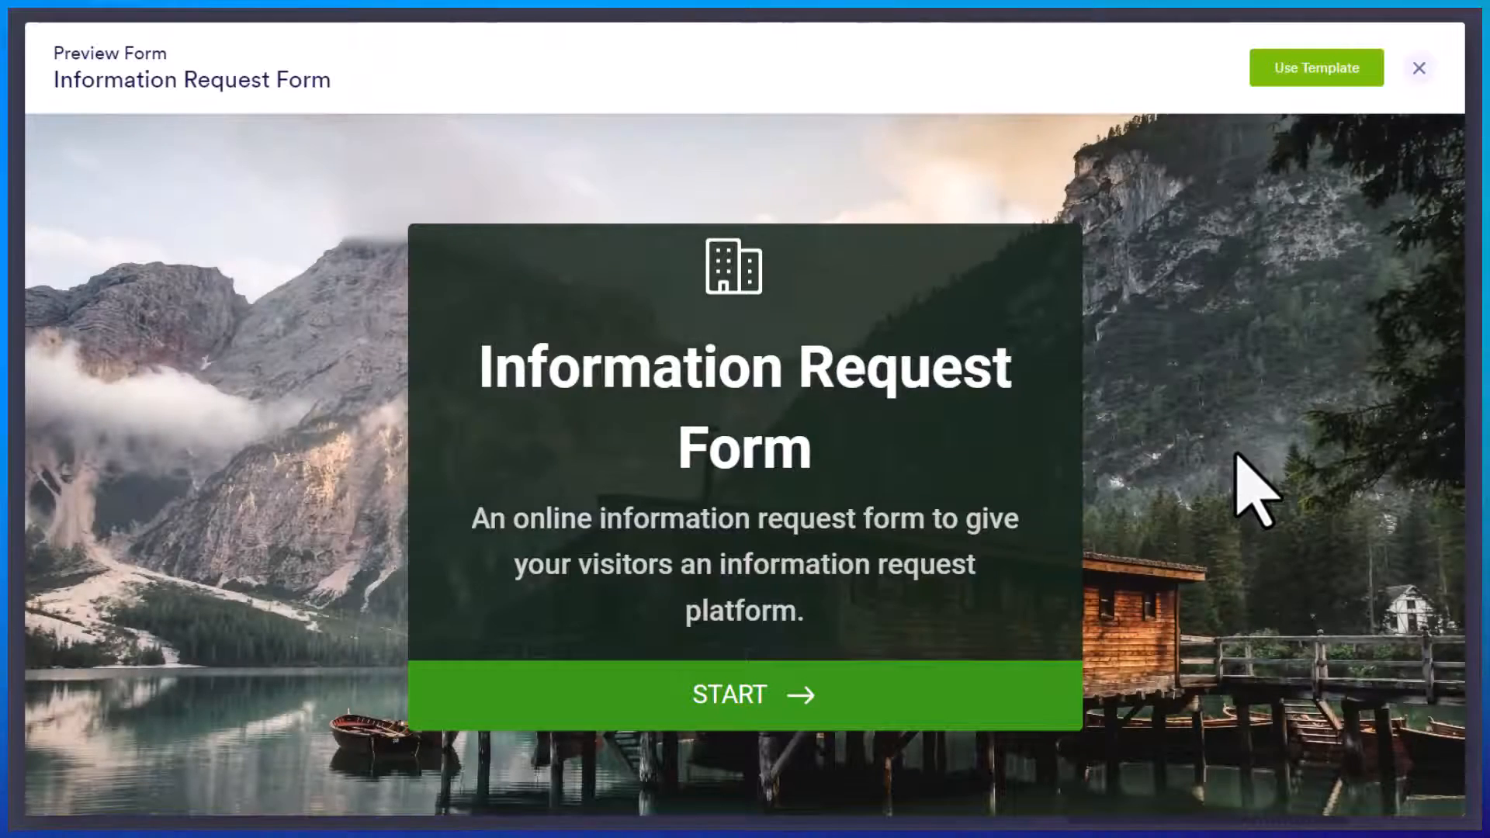
left_click(725, 694)
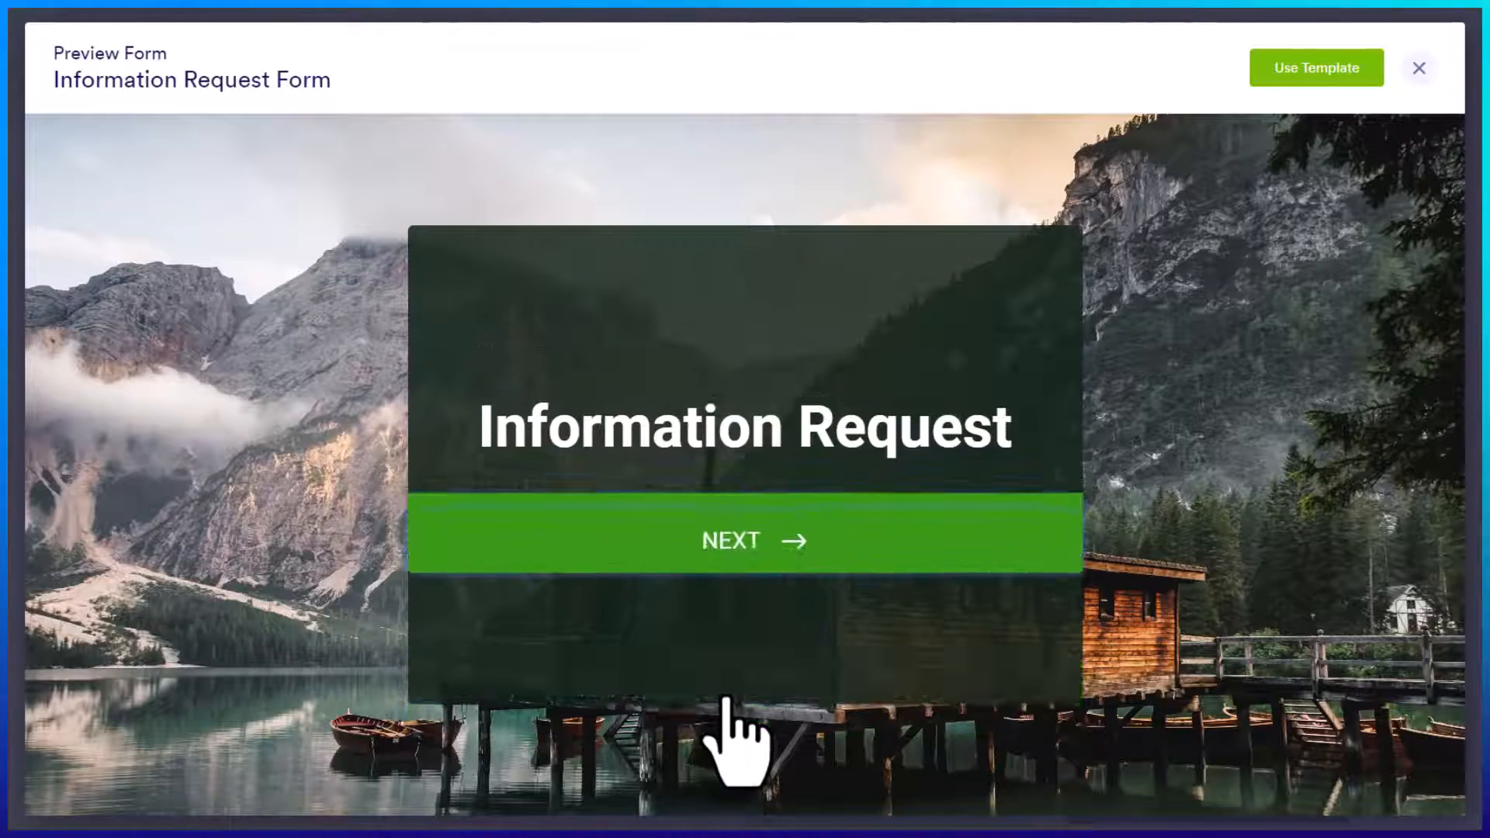
left_click(726, 543)
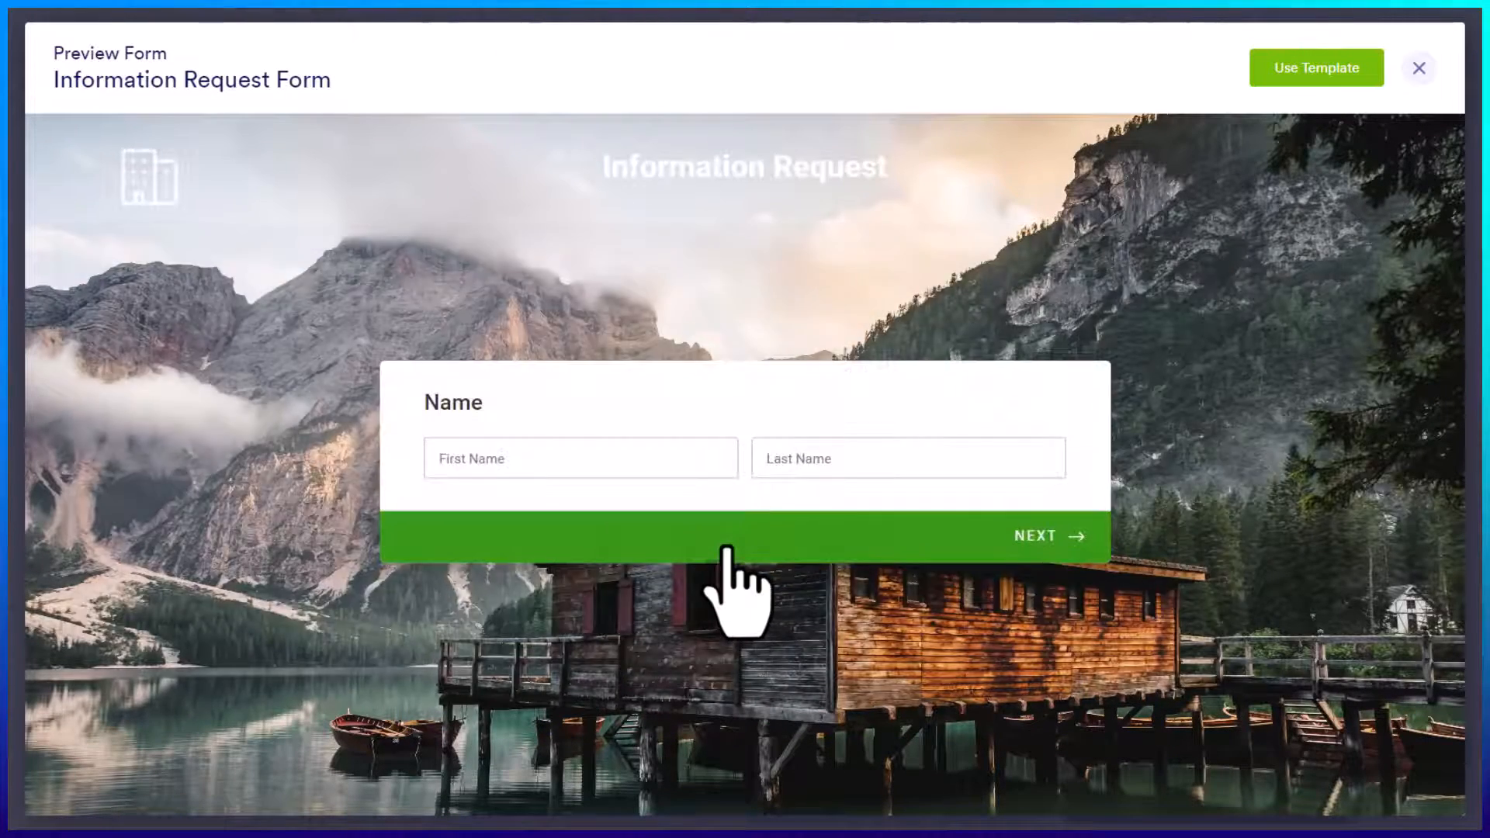
left_click(1028, 535)
left_click(1028, 536)
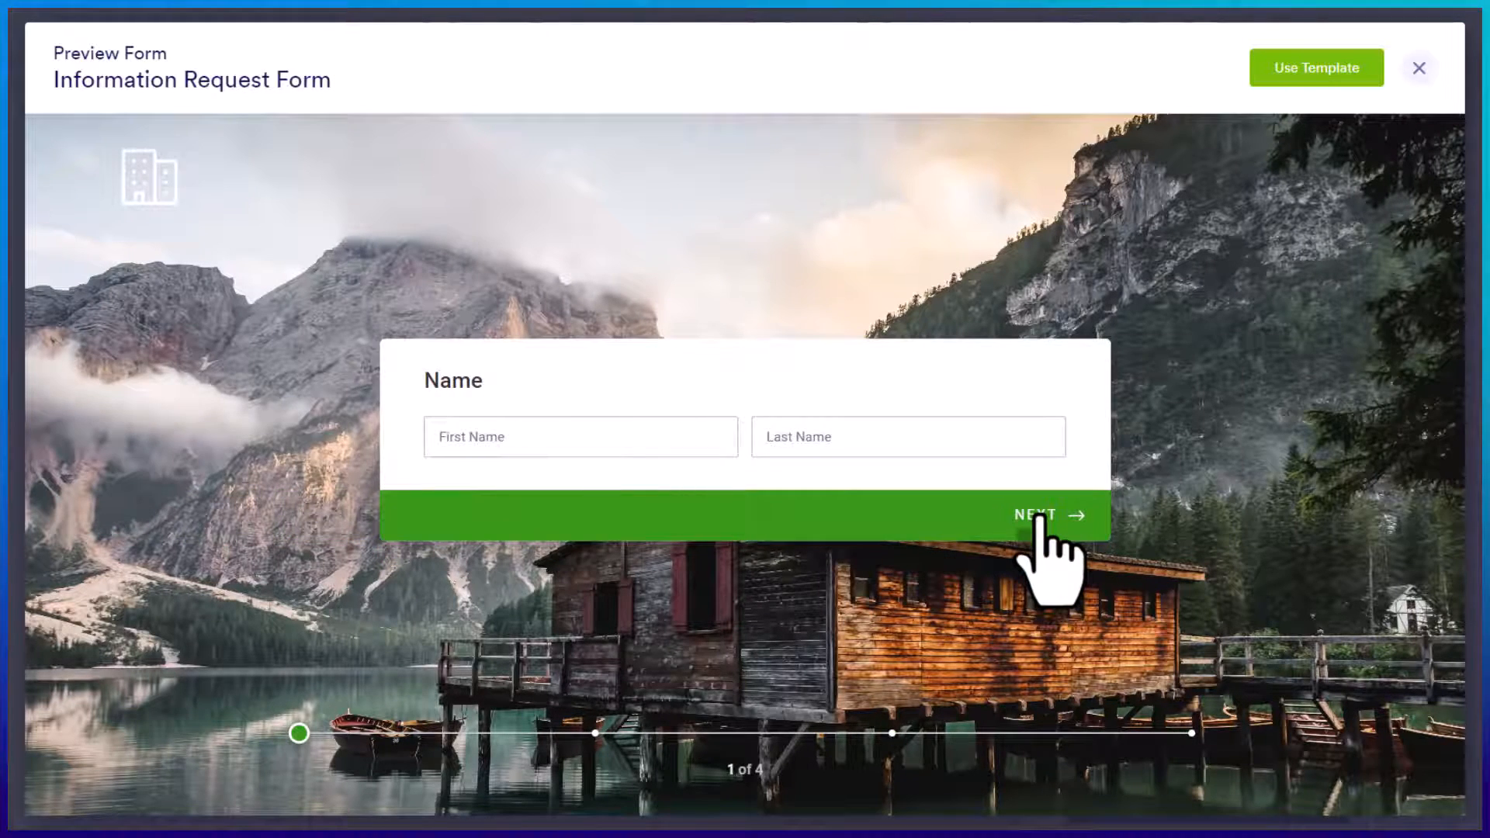
left_click(1048, 543)
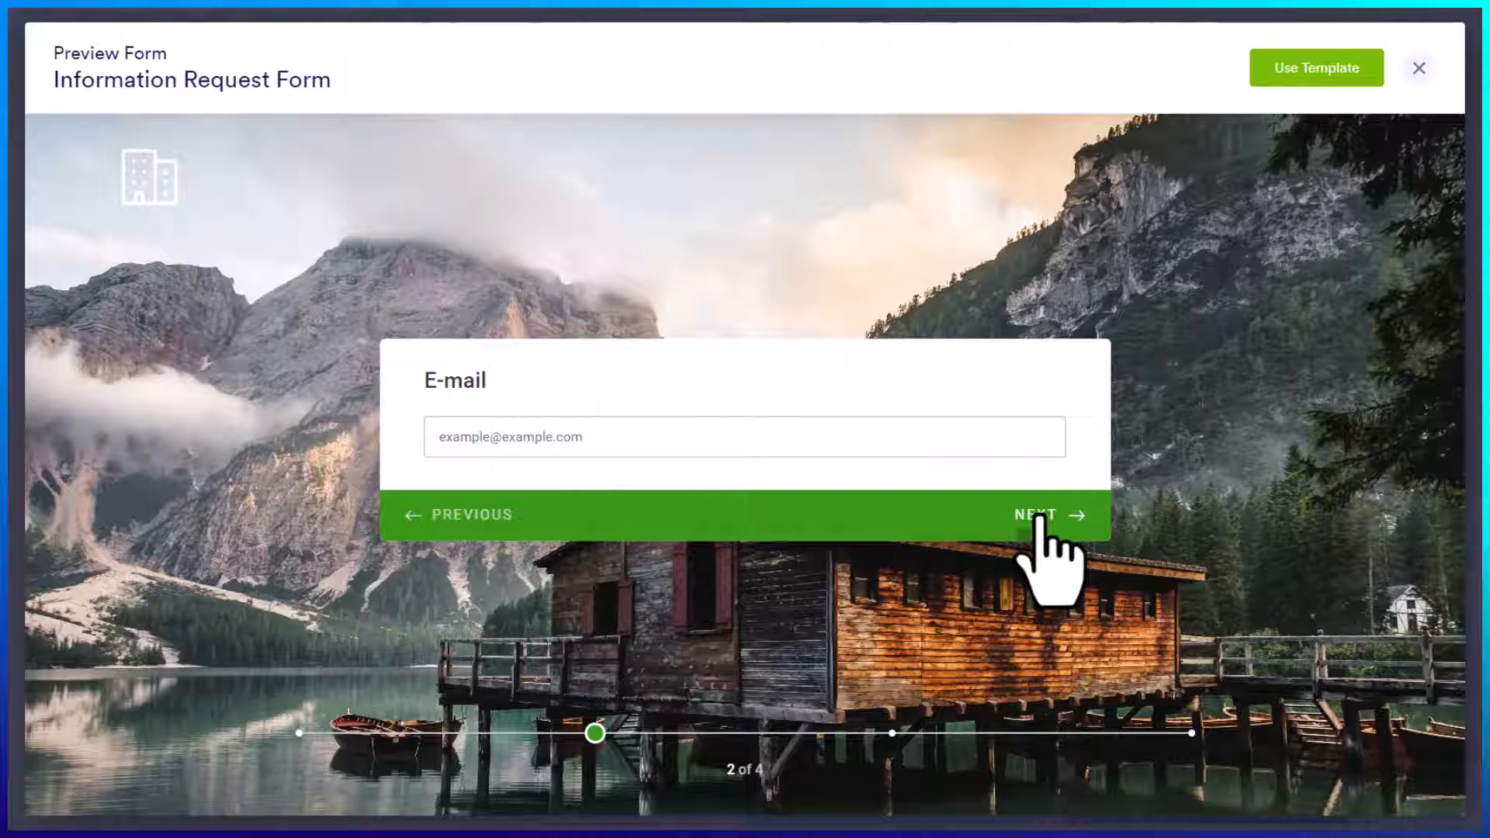
left_click(1040, 519)
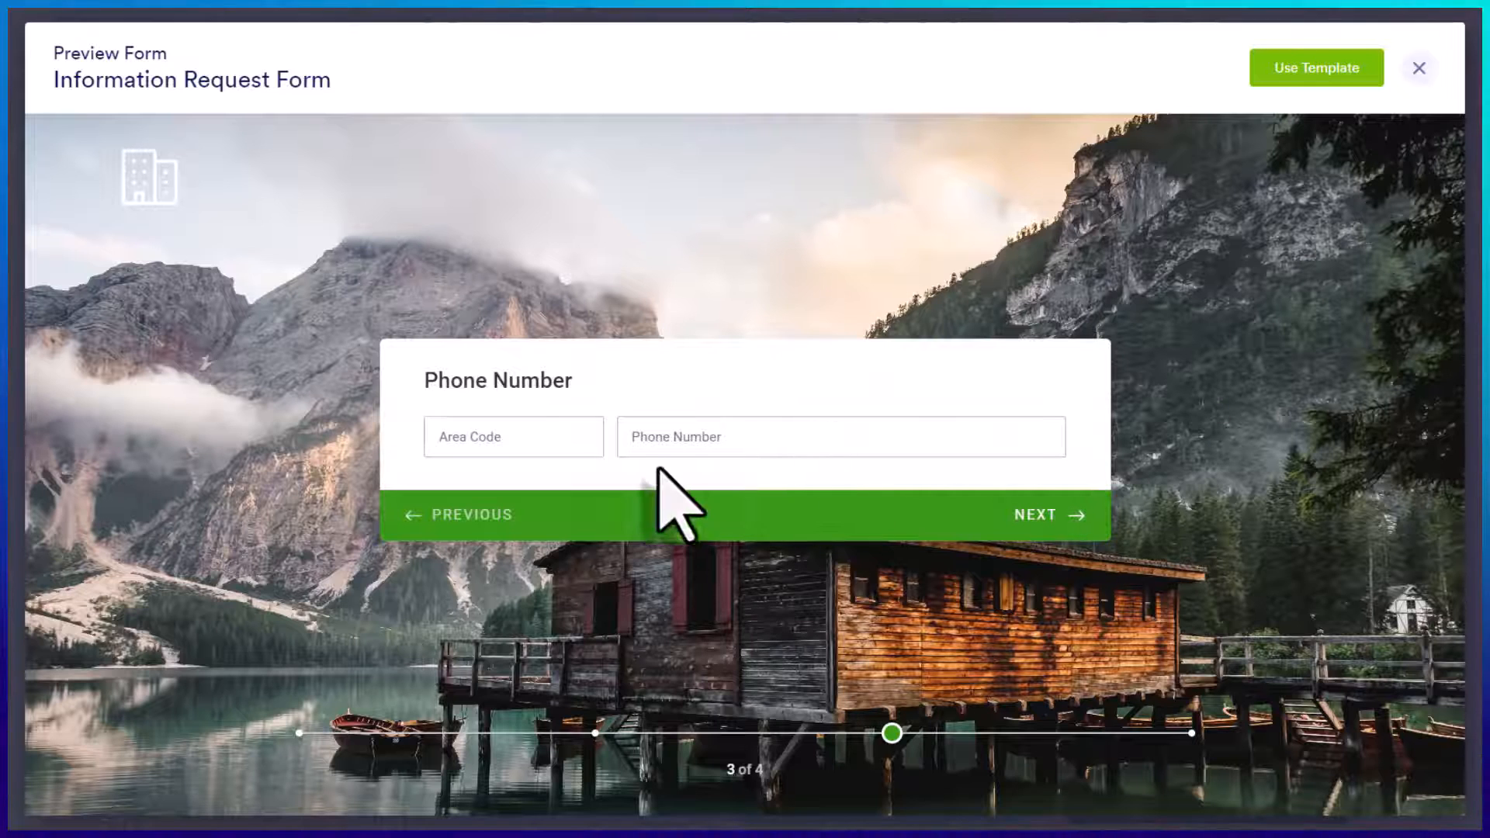
Create a form from the Information Request Form template and expand its welcome page for editing.
left_click(1317, 72)
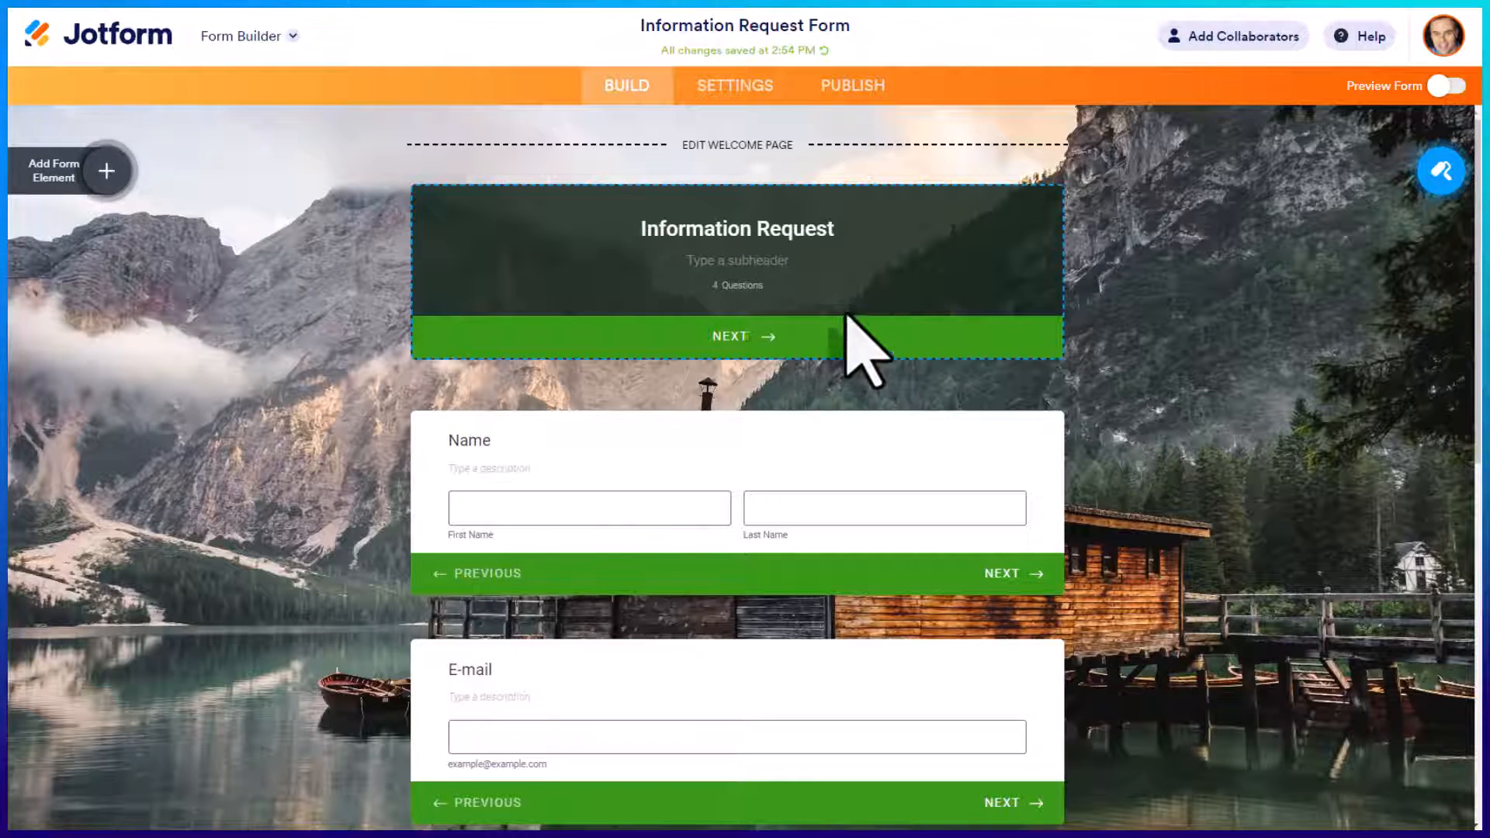
left_click(744, 144)
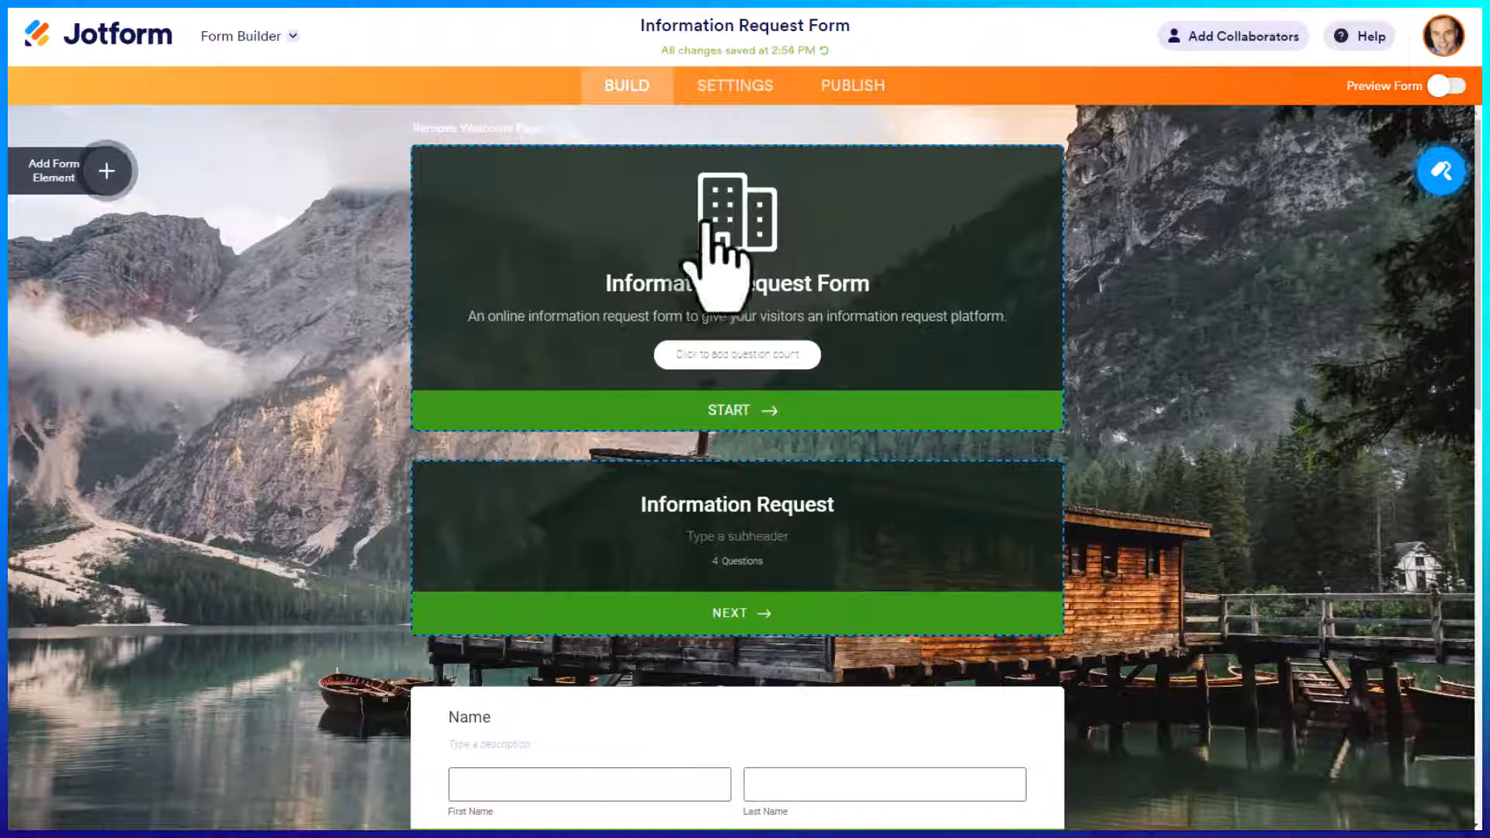
Replace the building icon on the welcome page with the uploaded image file "Logo trans".
left_click(725, 225)
left_click(1309, 314)
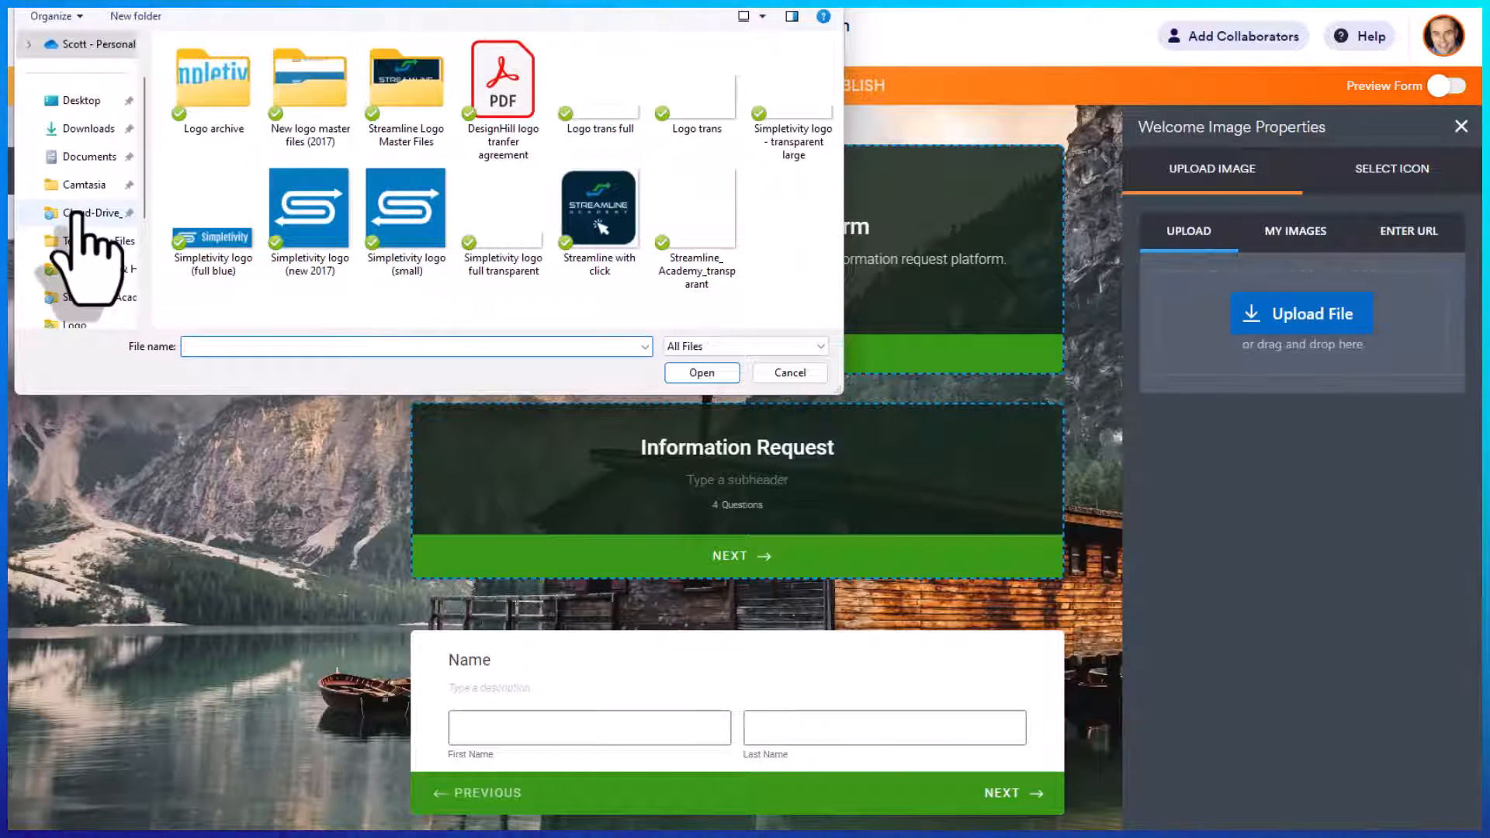
double_click(699, 100)
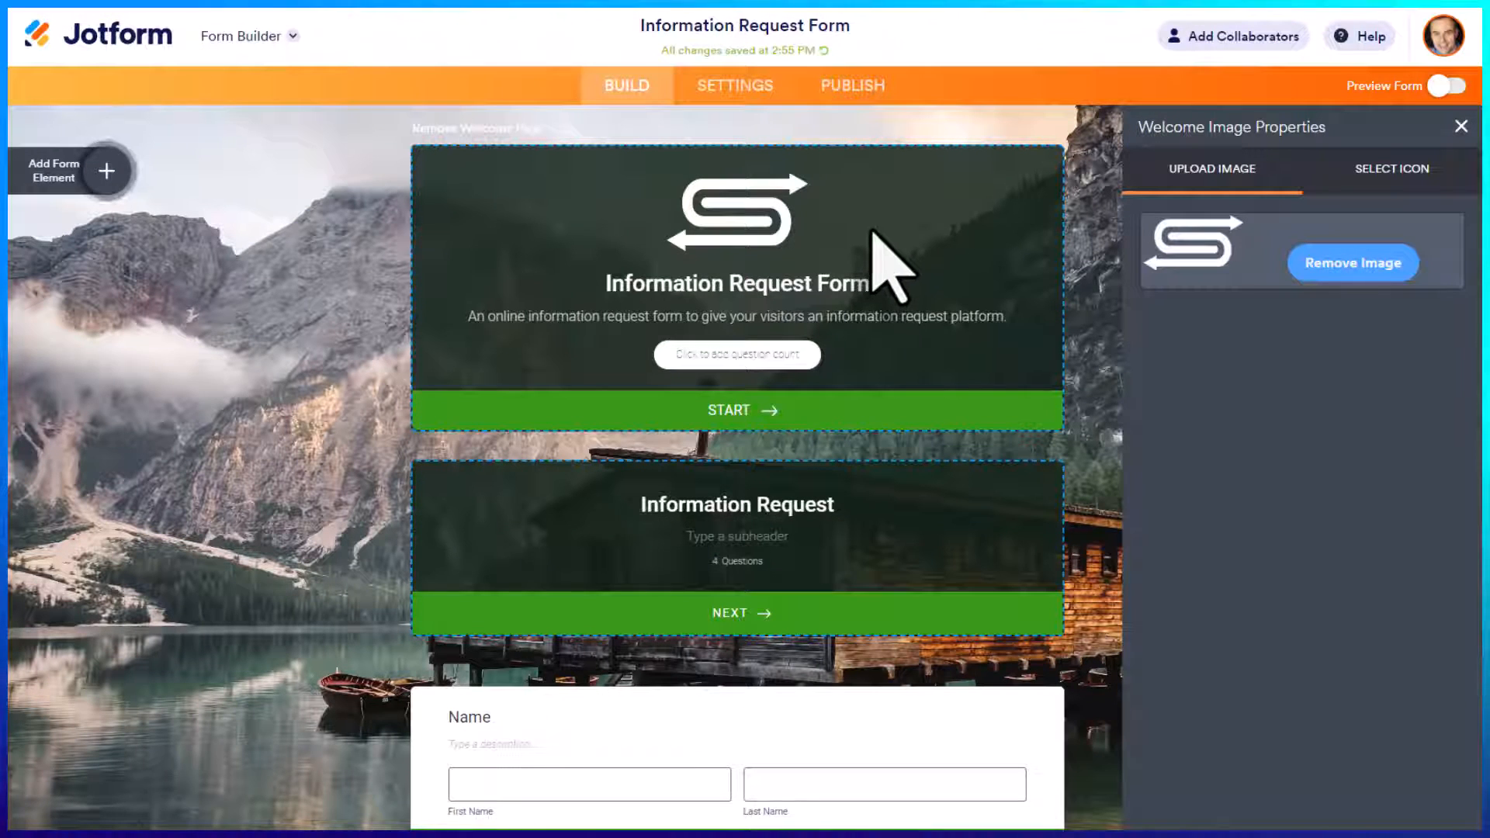
Replace the welcome page description with "Please fill out this form for more details.".
left_click(981, 318)
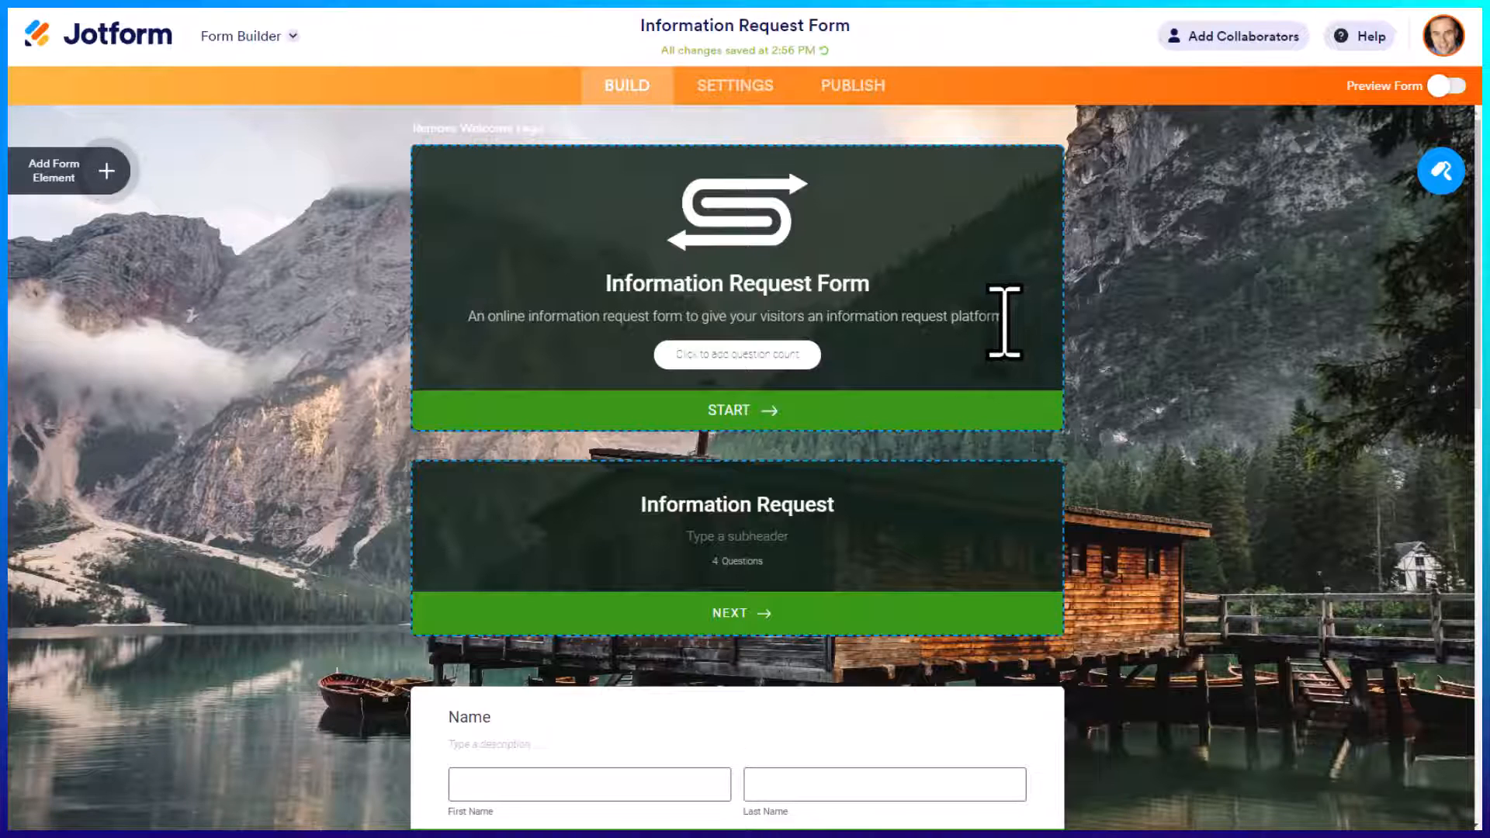
left_click_drag(1002, 320, 416, 325)
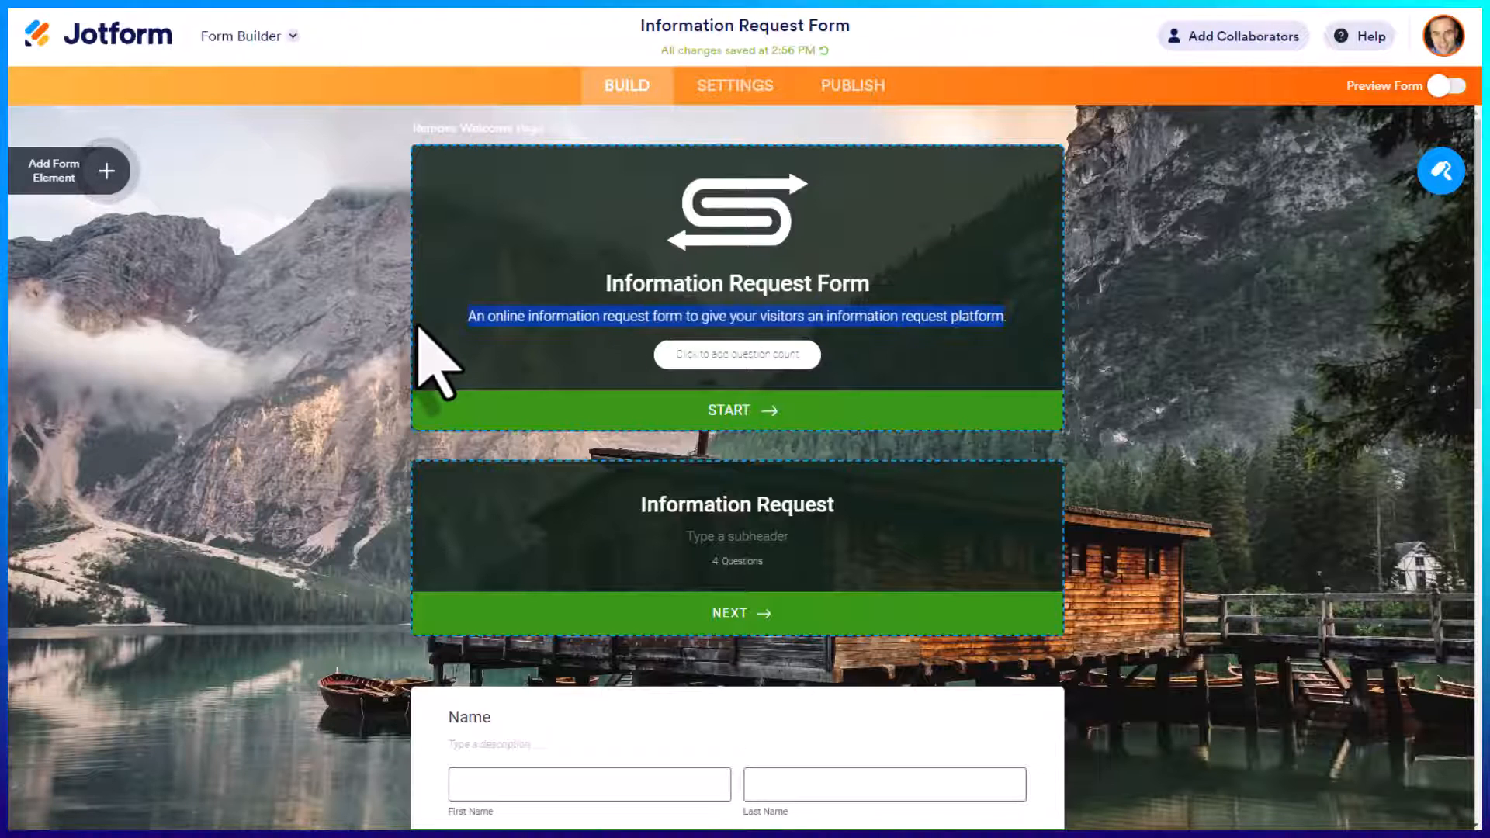
type("PLe")
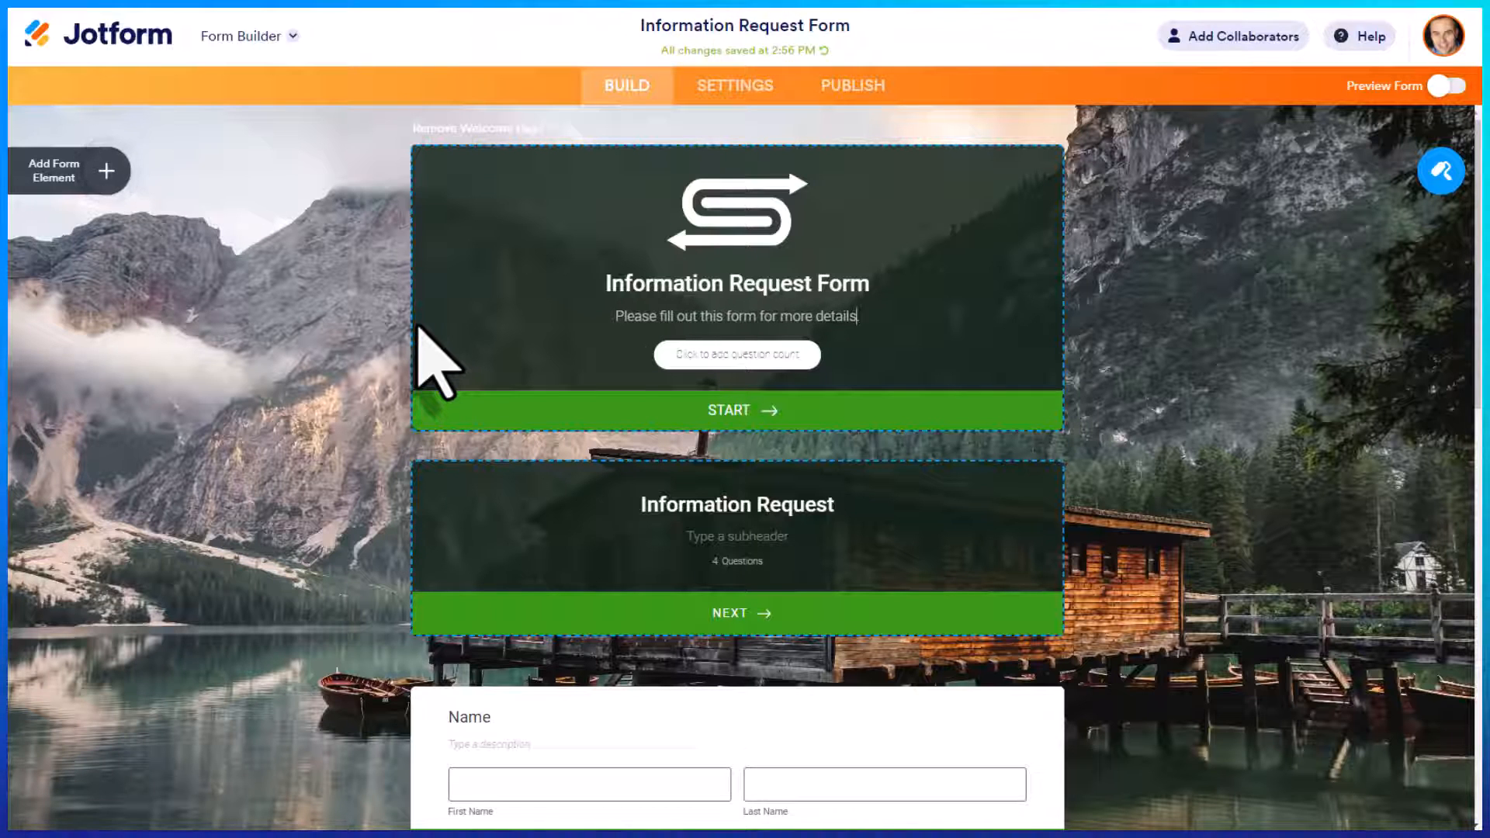
Remove the form's lake background photo and upload the image "Profile Picture A" as the custom page background.
scroll(1130, 392, "down", 4)
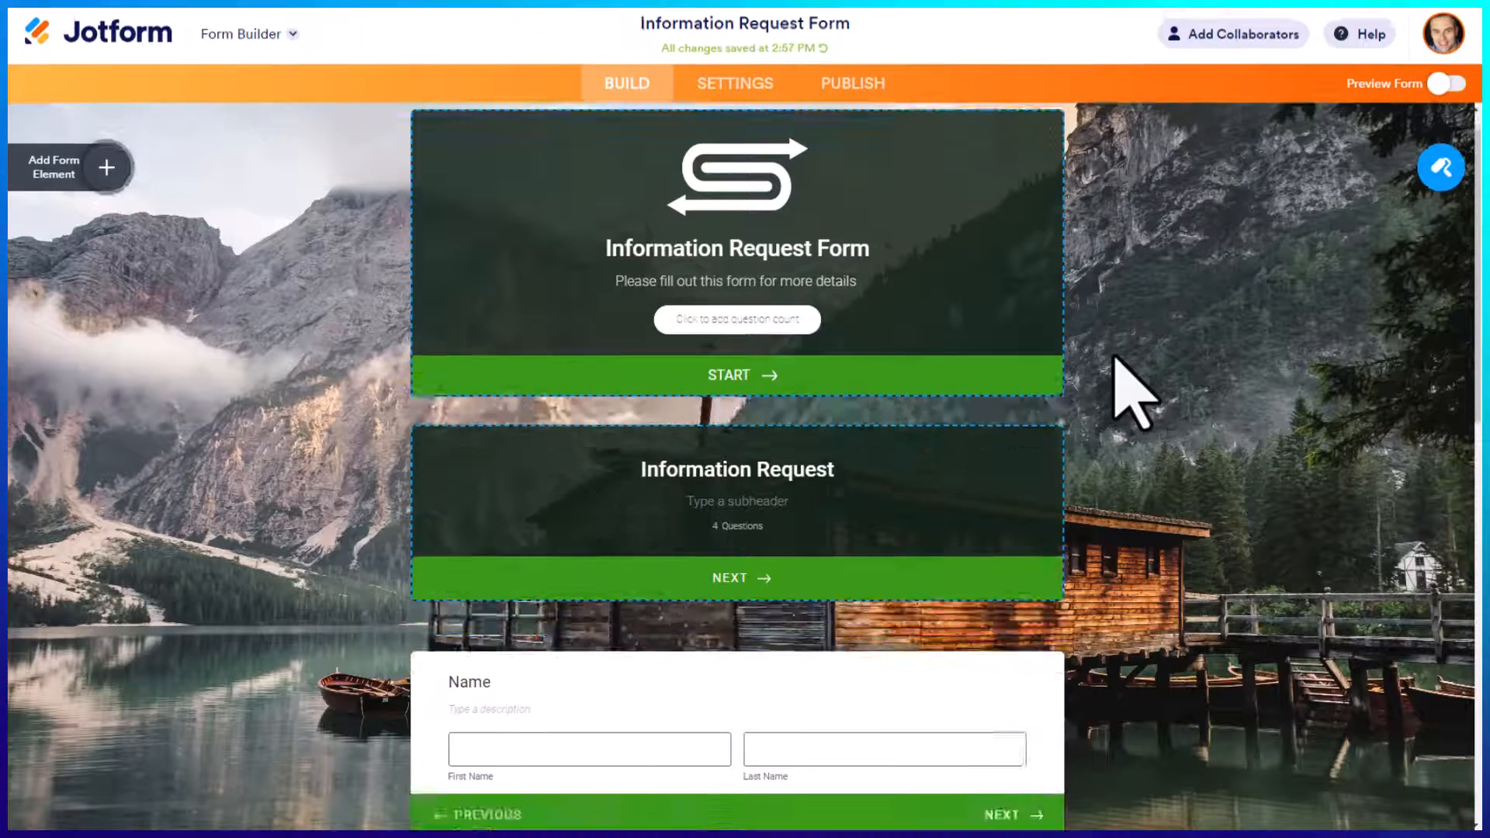
scroll(1131, 390, "down", 4)
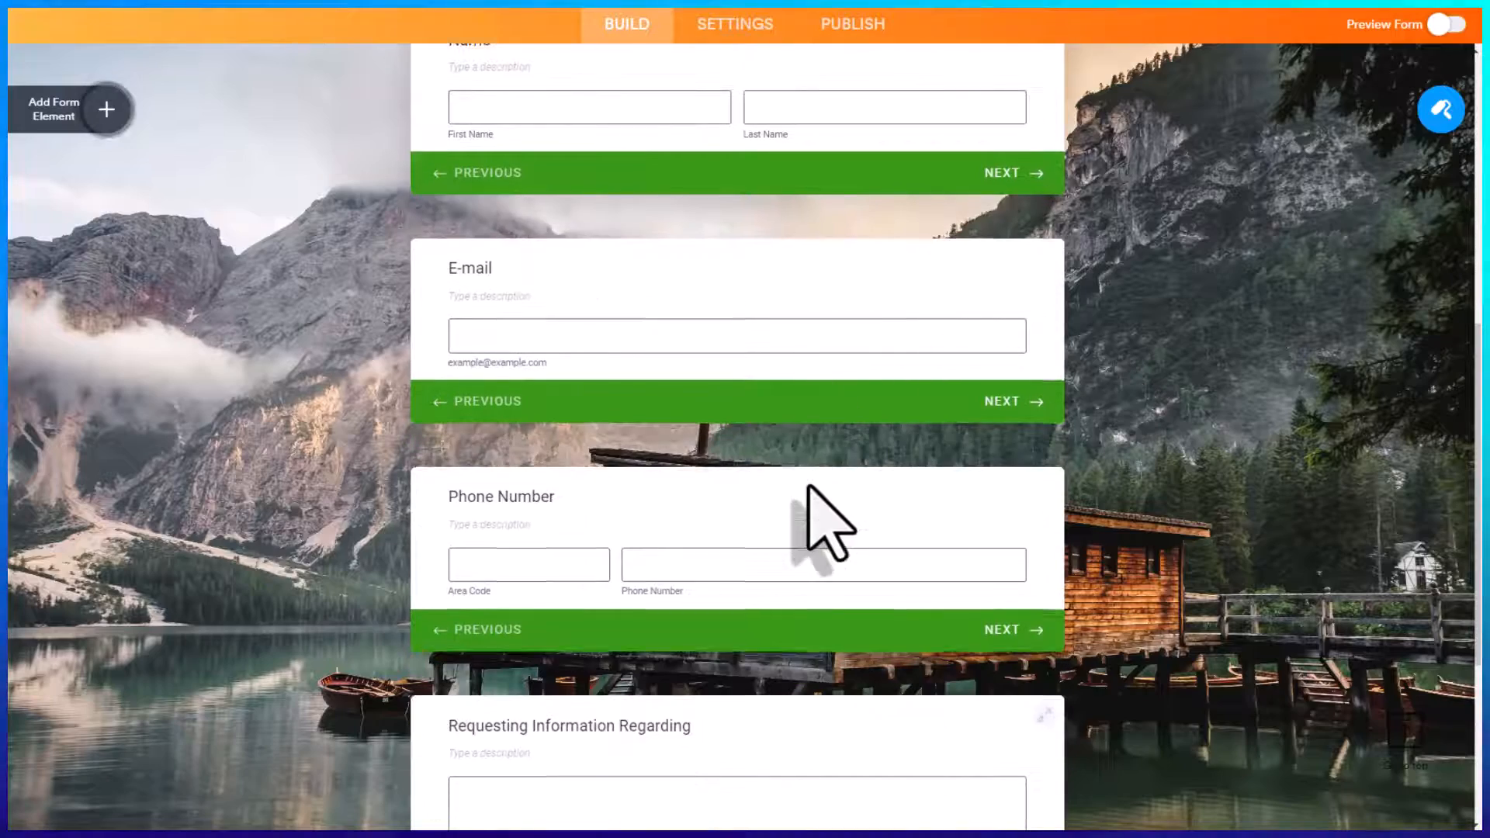
scroll(814, 515, "down", 4)
scroll(809, 488, "up", 12)
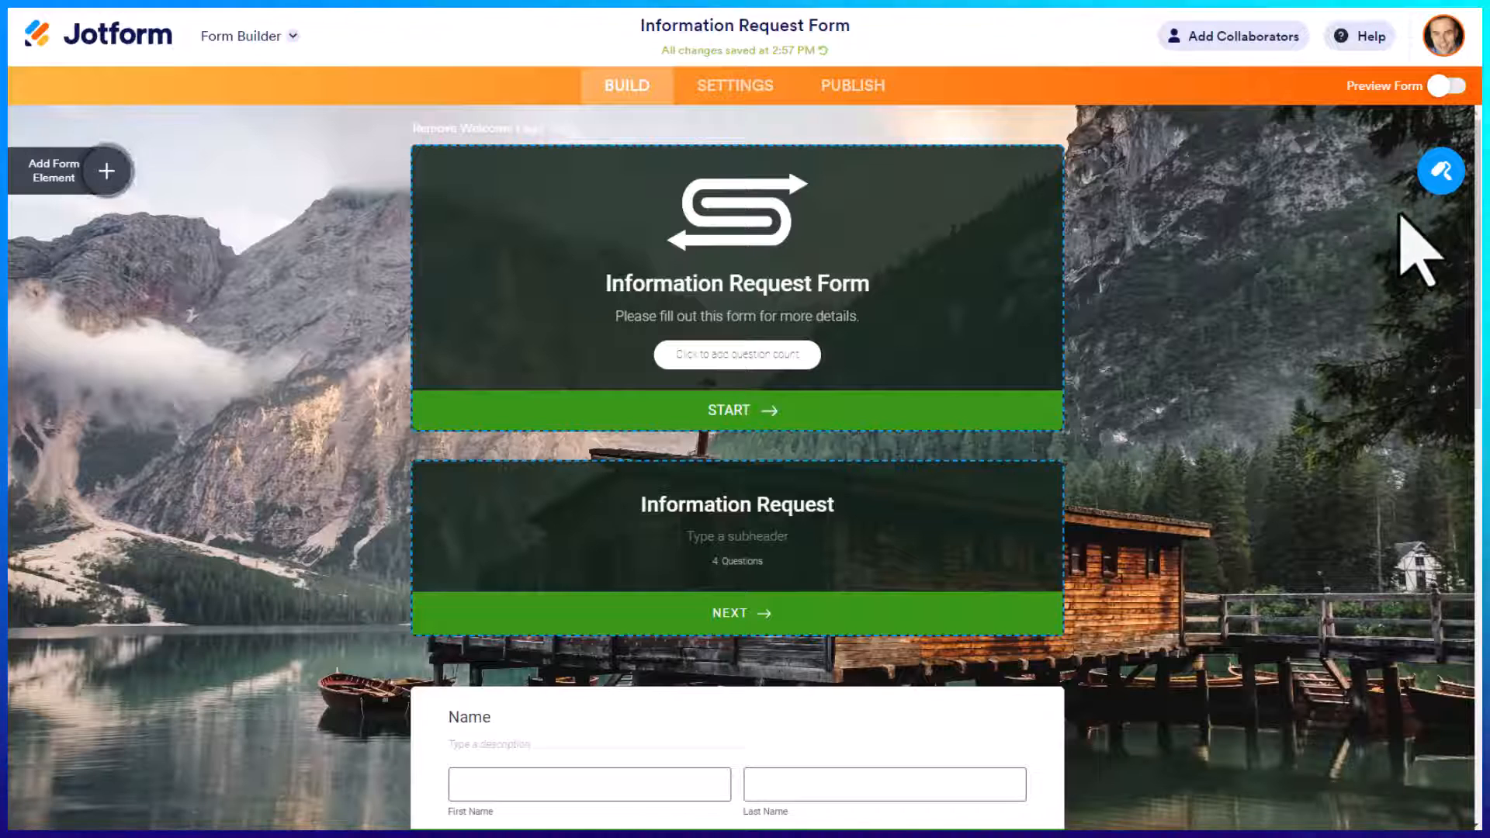
left_click(1441, 174)
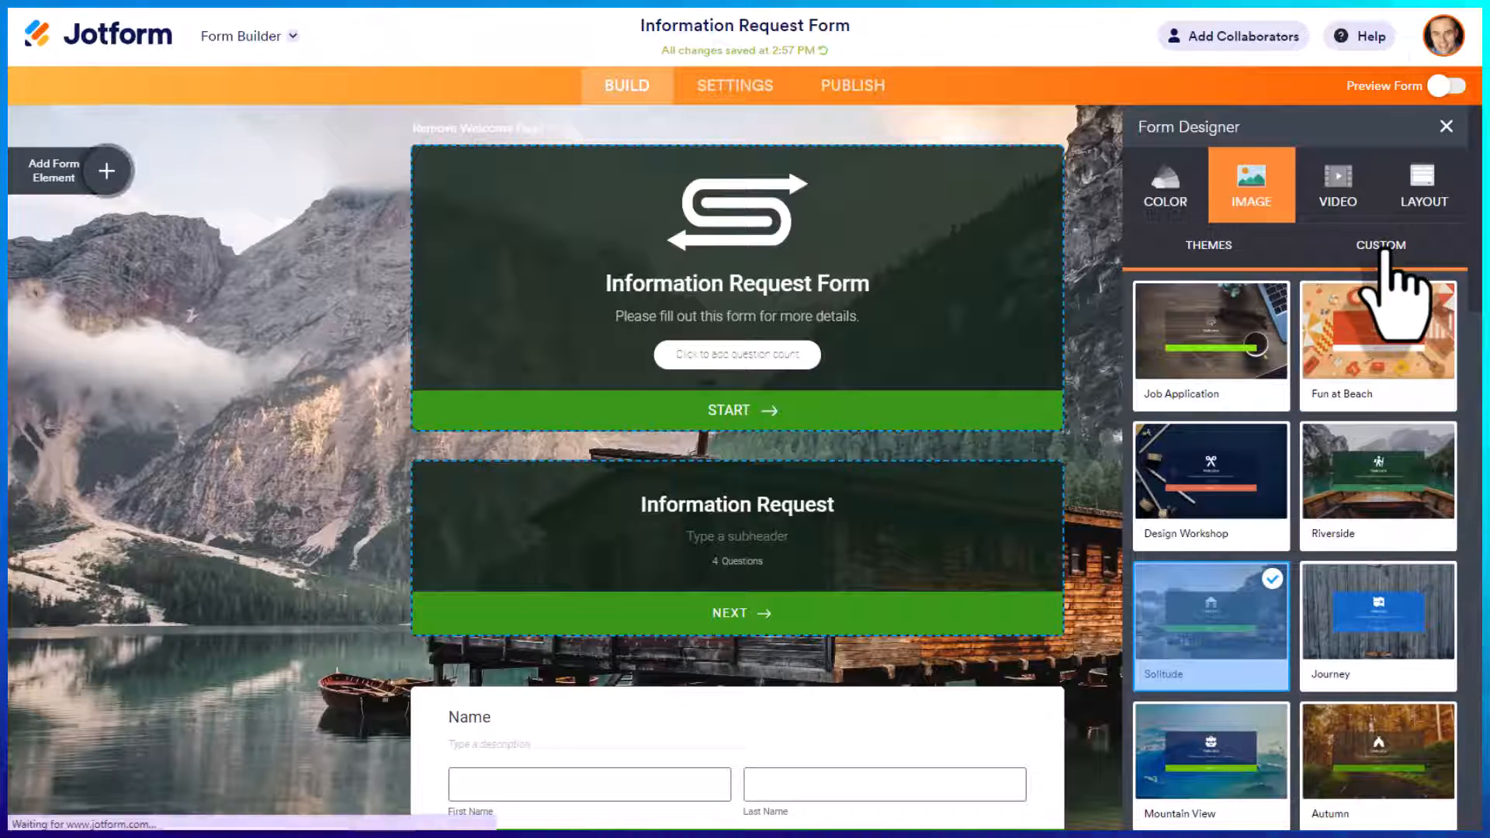
left_click(1381, 247)
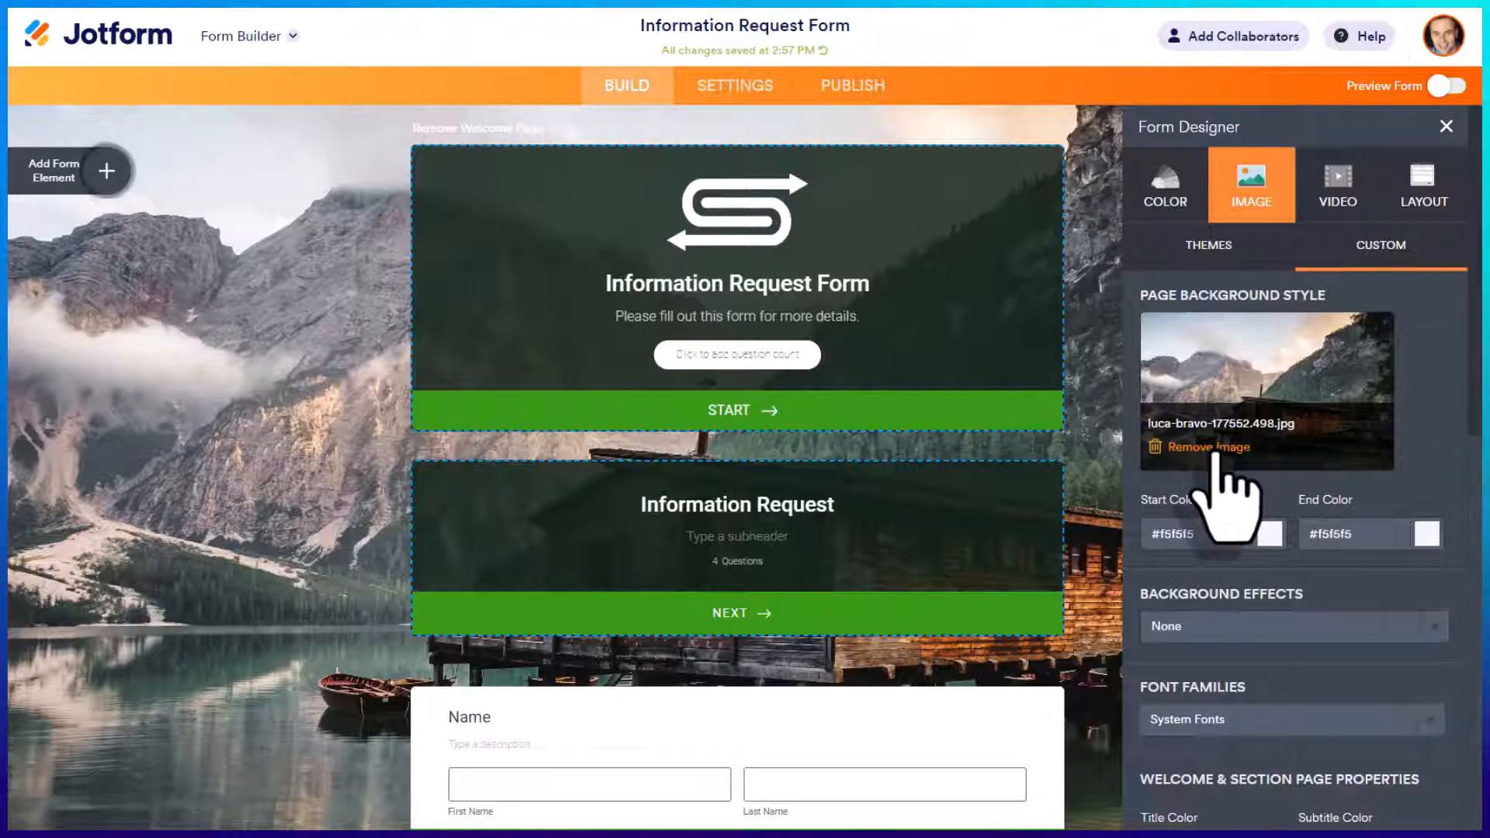
left_click(1211, 448)
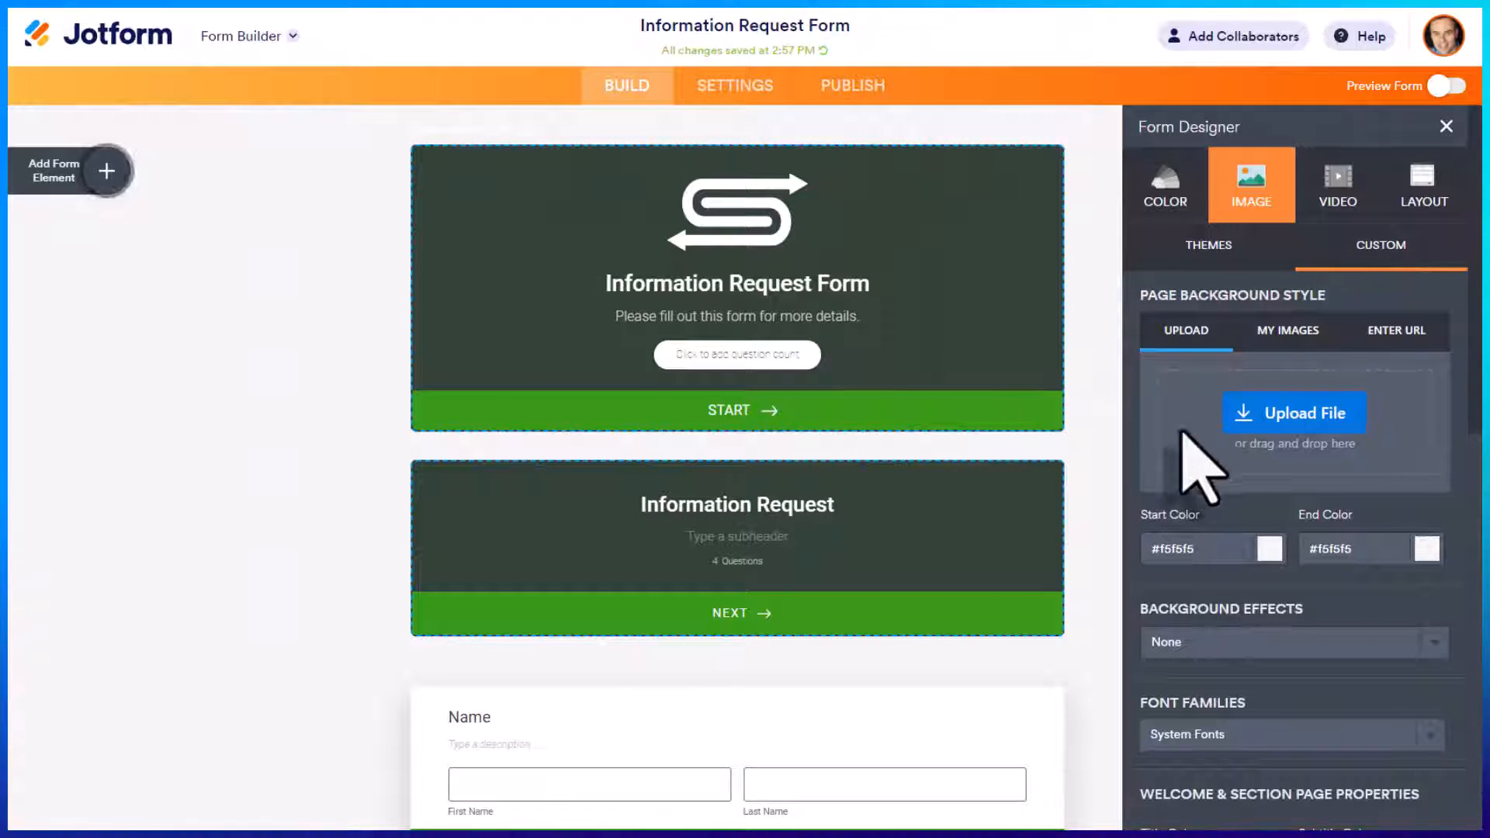
left_click(1286, 415)
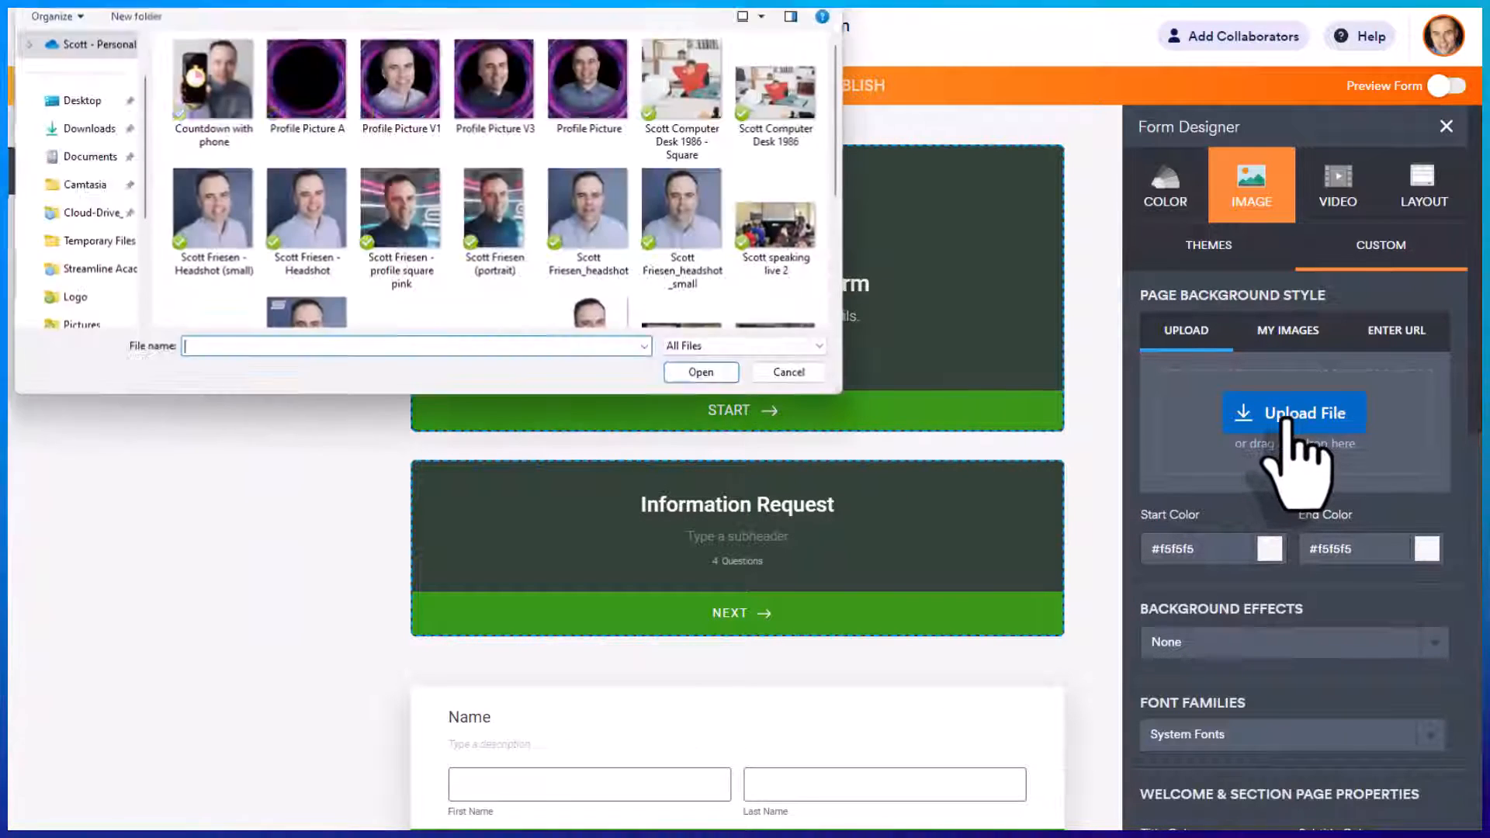
double_click(308, 73)
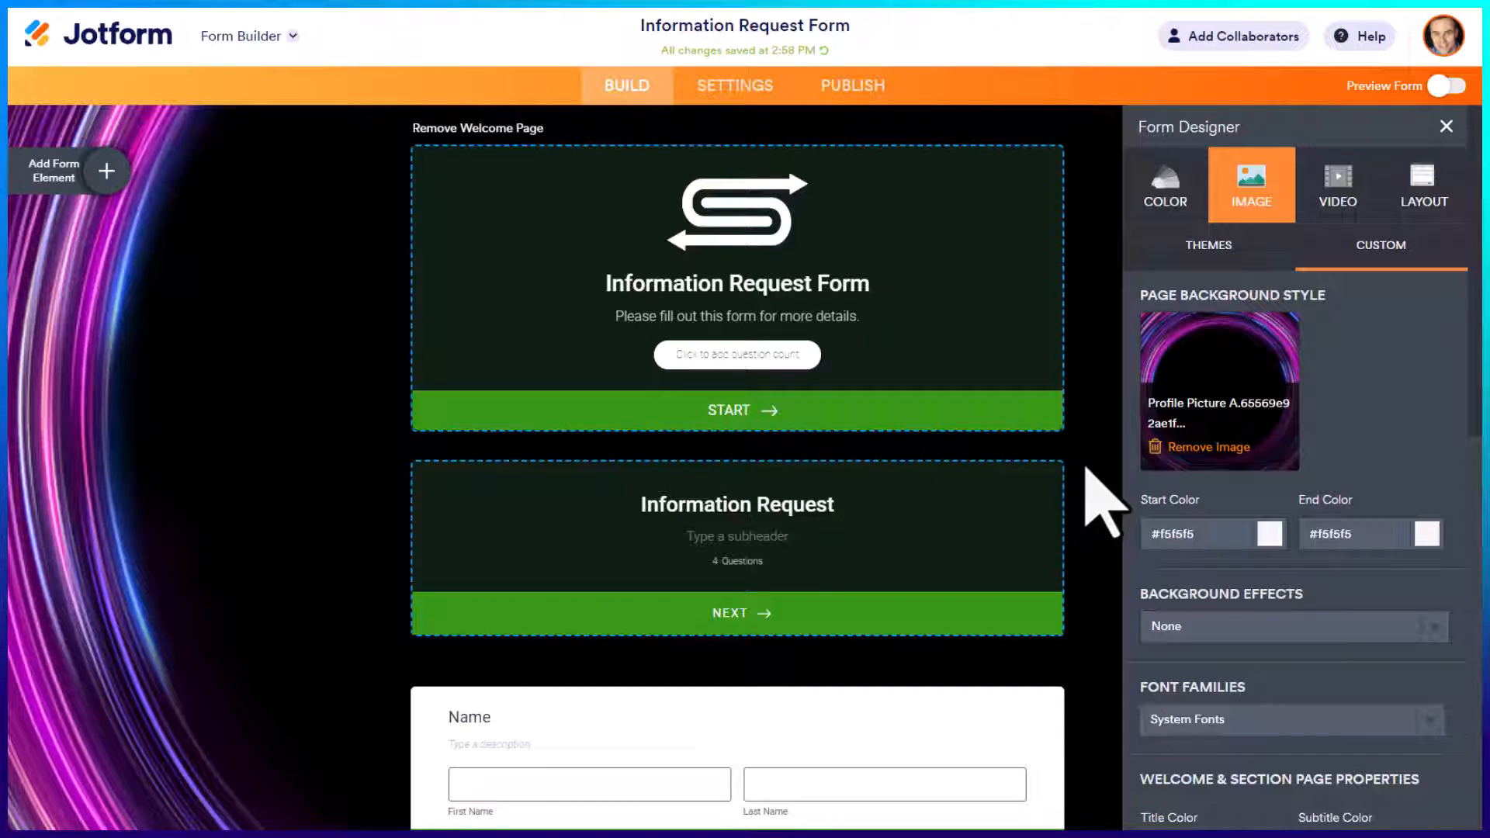
Set the Button Color of the welcome and section pages to the magenta preset #bd10e0.
scroll(1303, 536, "down", 7)
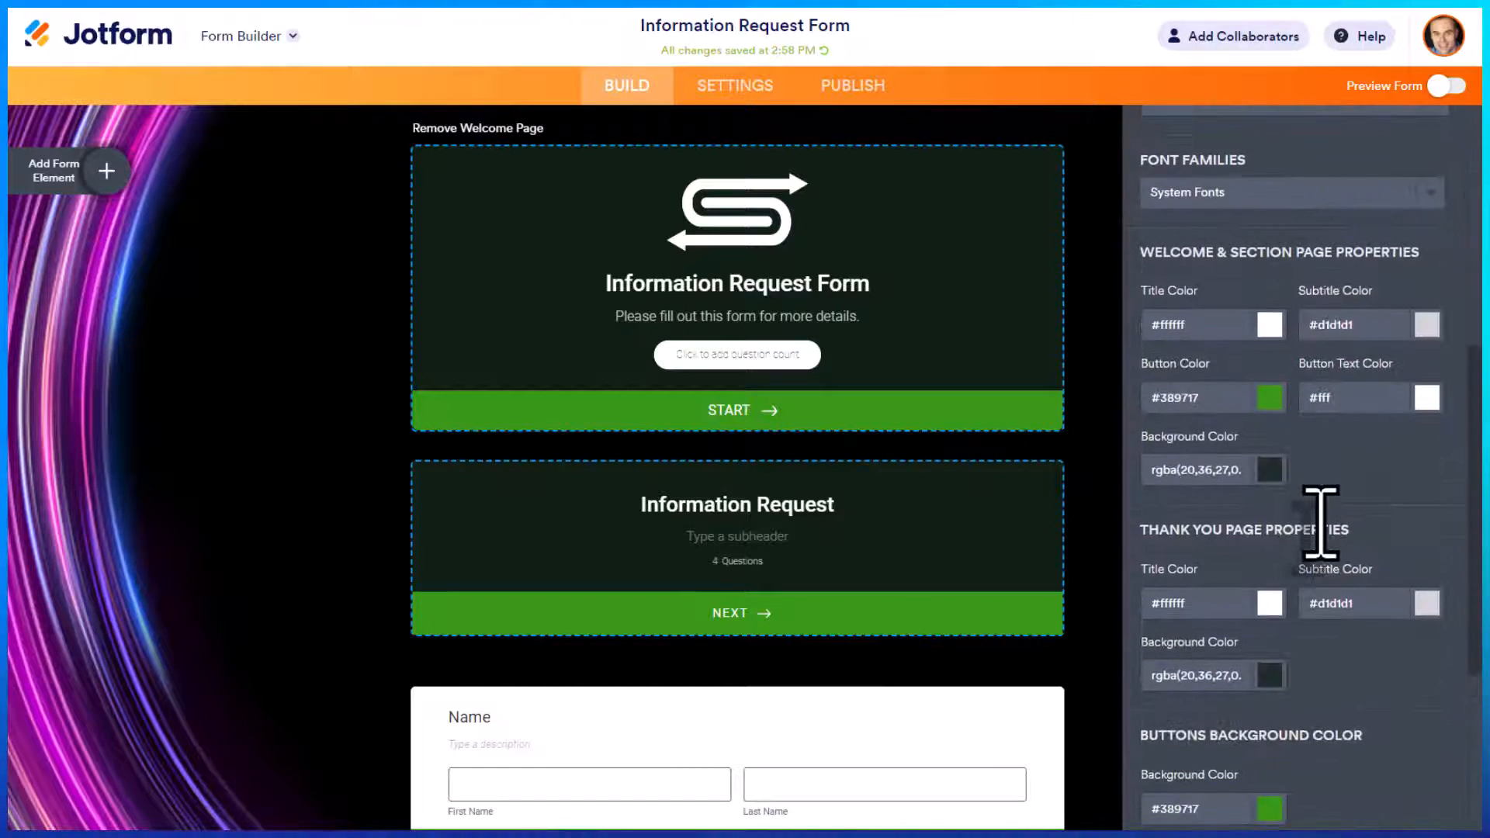
scroll(1389, 481, "down", 1)
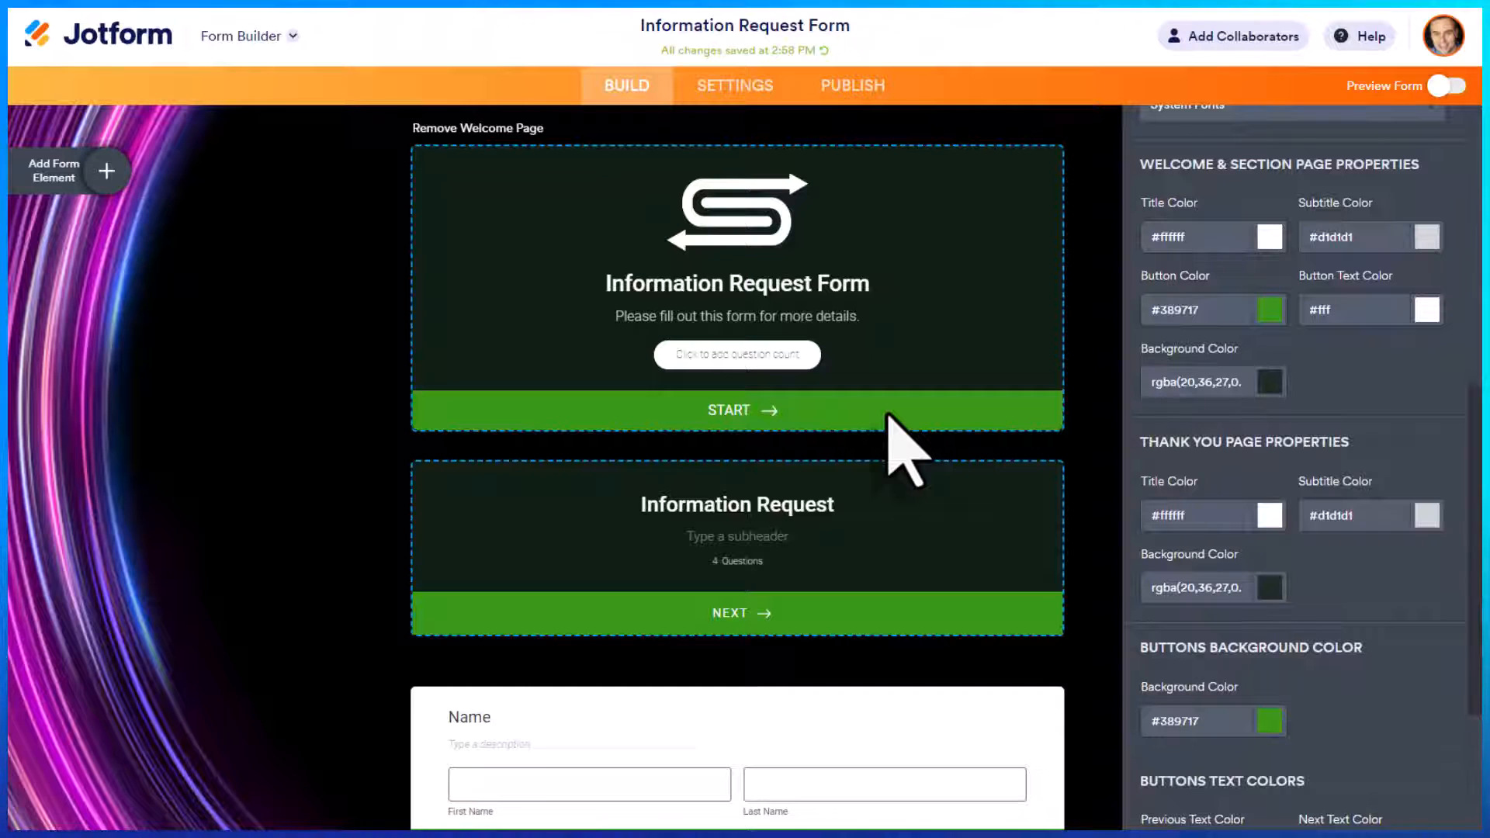
left_click(1270, 310)
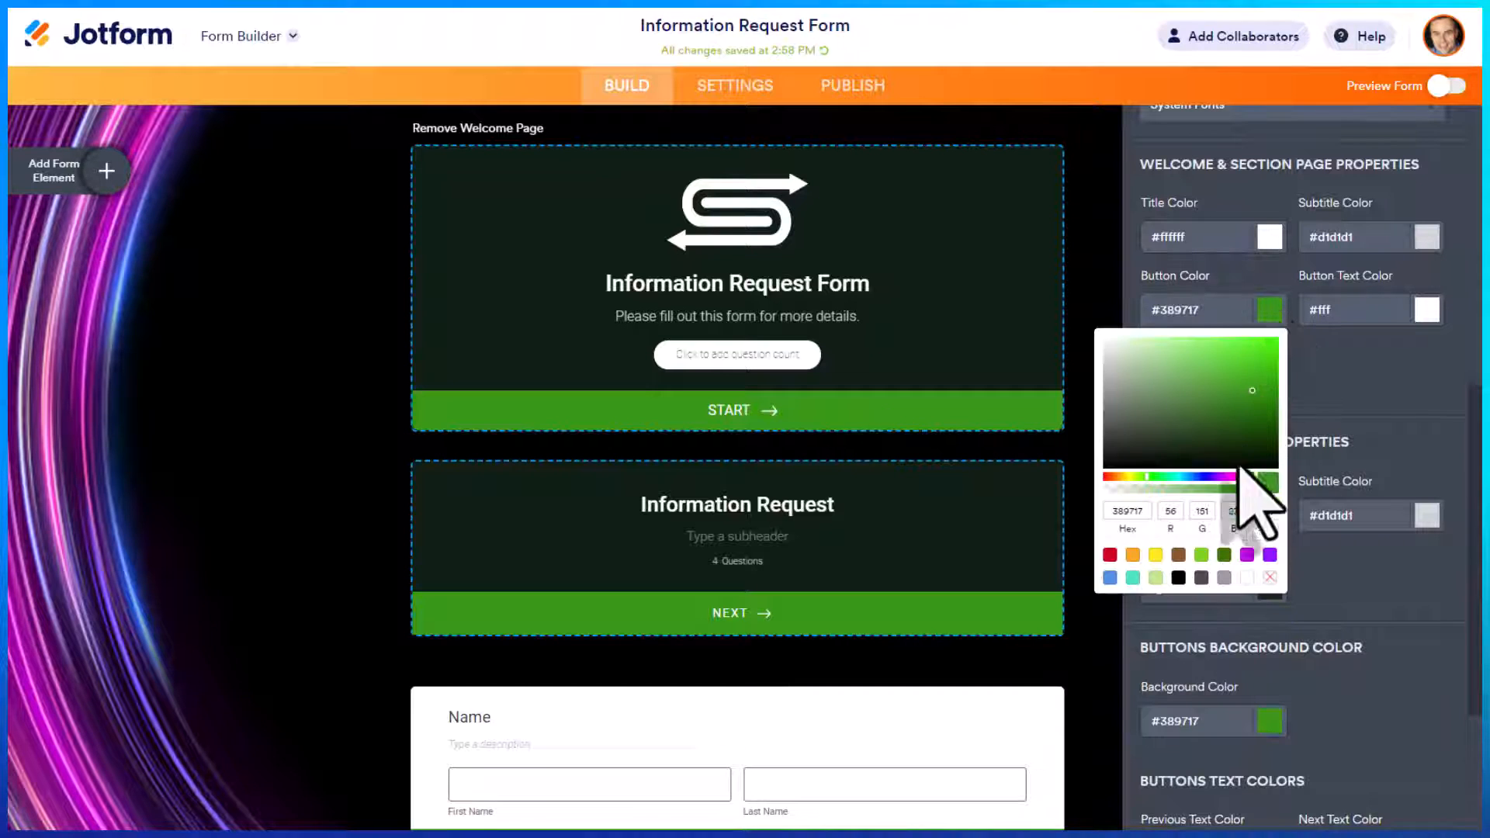
left_click(1247, 555)
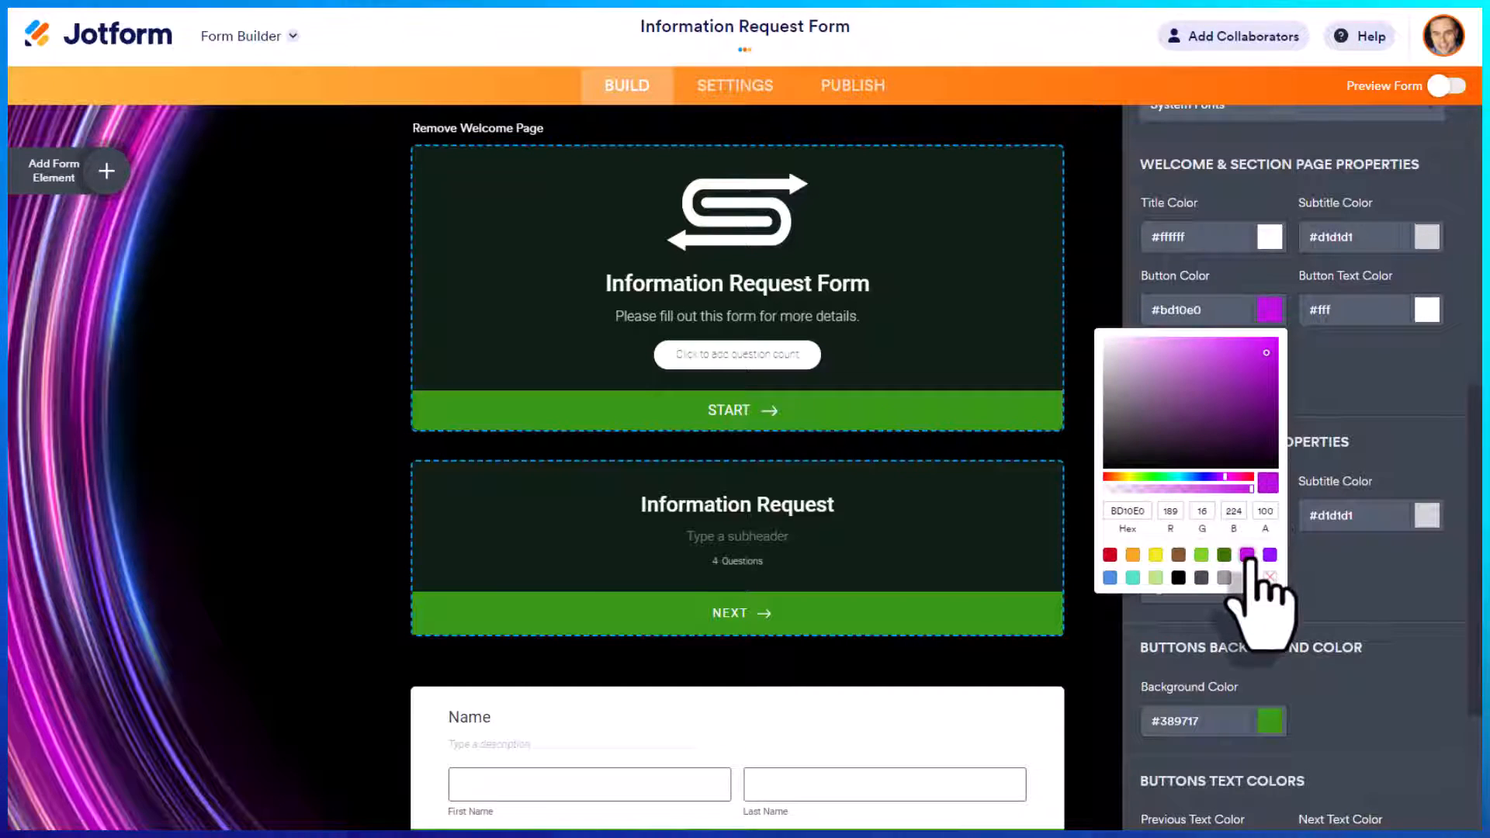
left_click(1350, 380)
Set the Buttons Background Color to the magenta preset #bd10e0, check the form's cards, and close the form designer.
scroll(1312, 574, "down", 3)
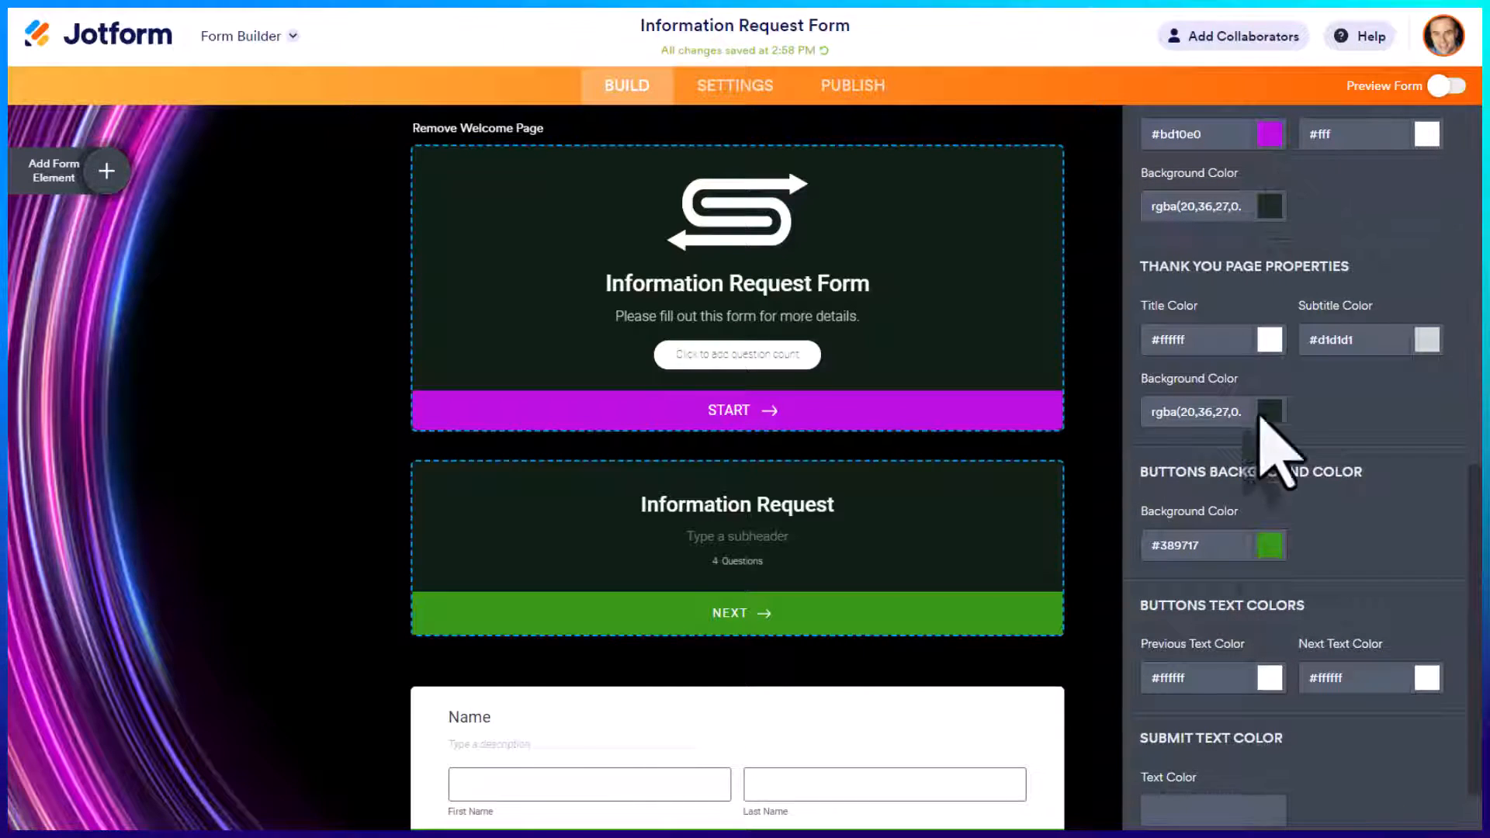
left_click(1269, 545)
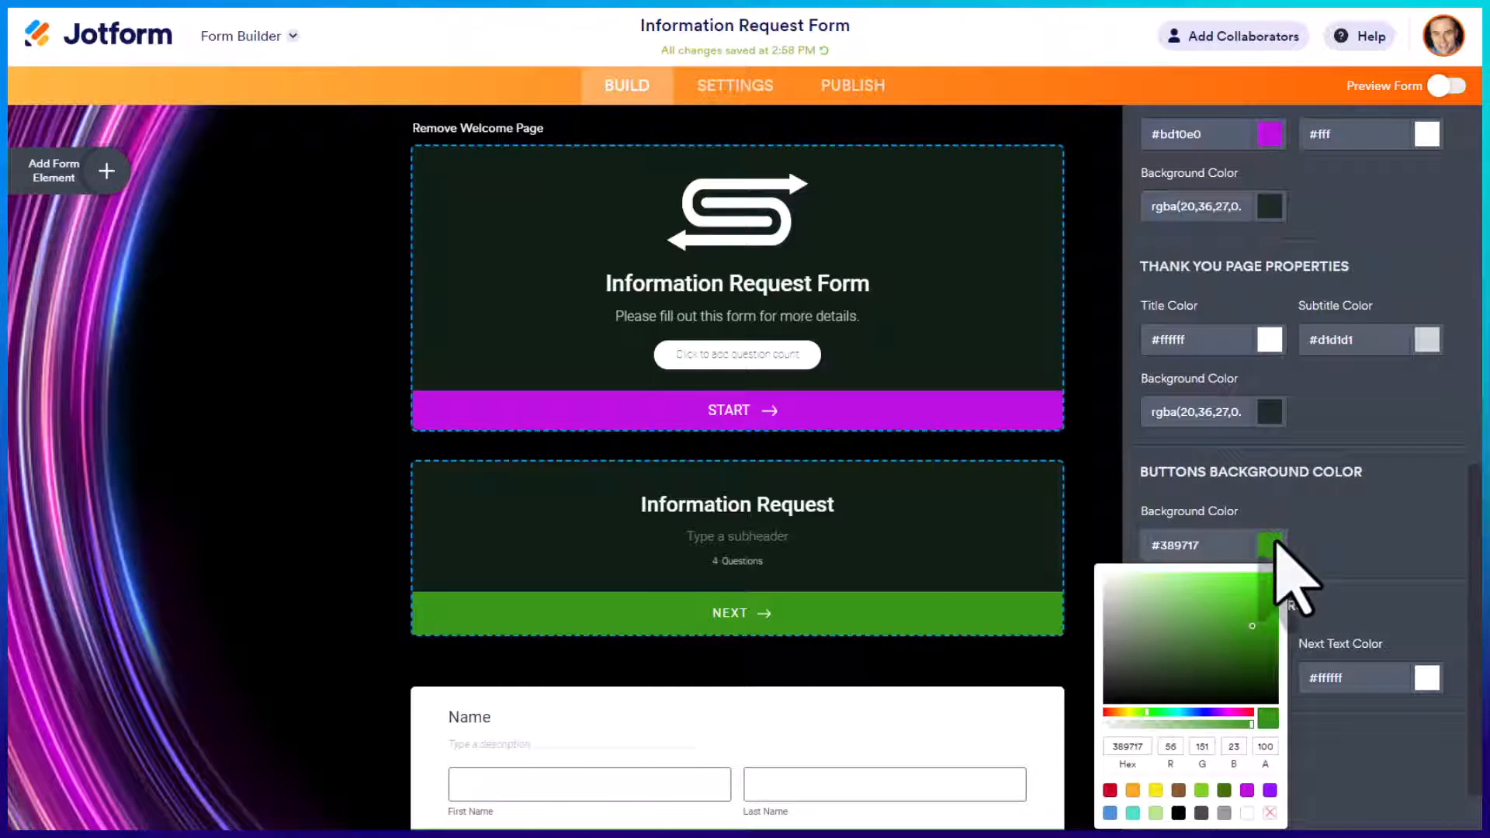
left_click(1246, 790)
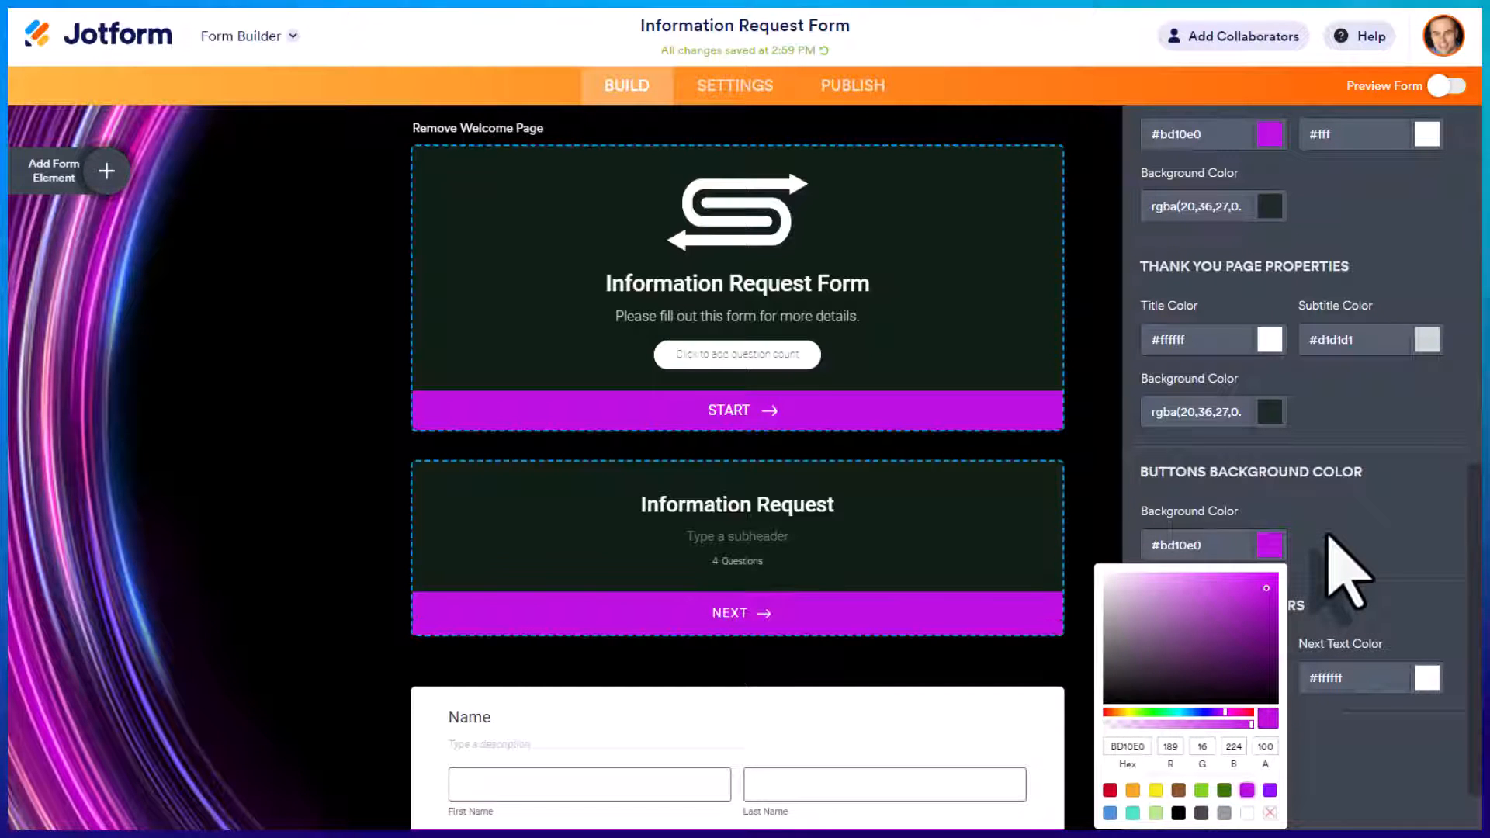
left_click(1222, 516)
scroll(1102, 557, "down", 5)
scroll(1102, 557, "down", 4)
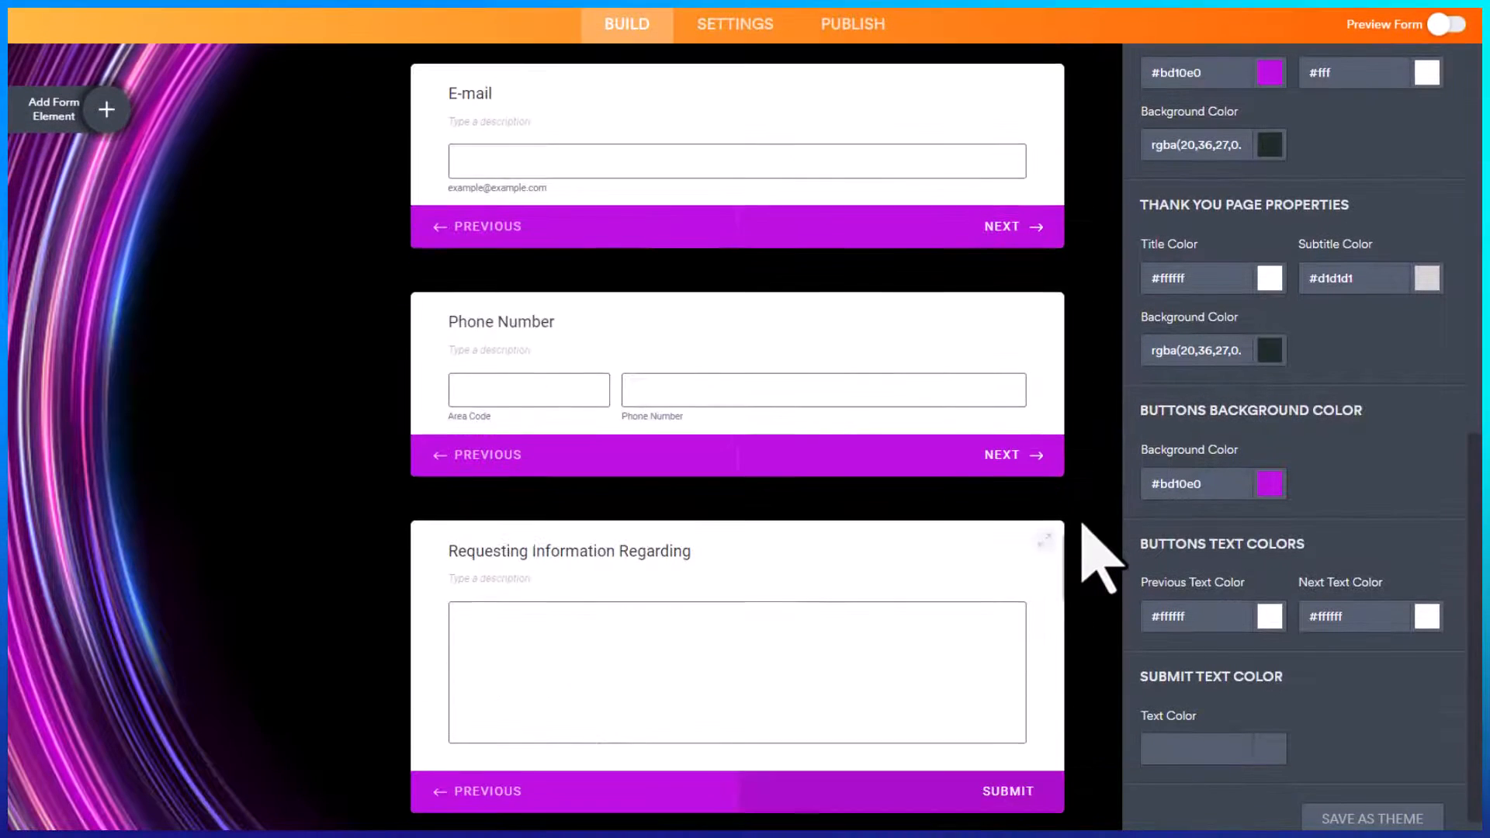
scroll(1102, 557, "up", 9)
scroll(1102, 557, "up", 1)
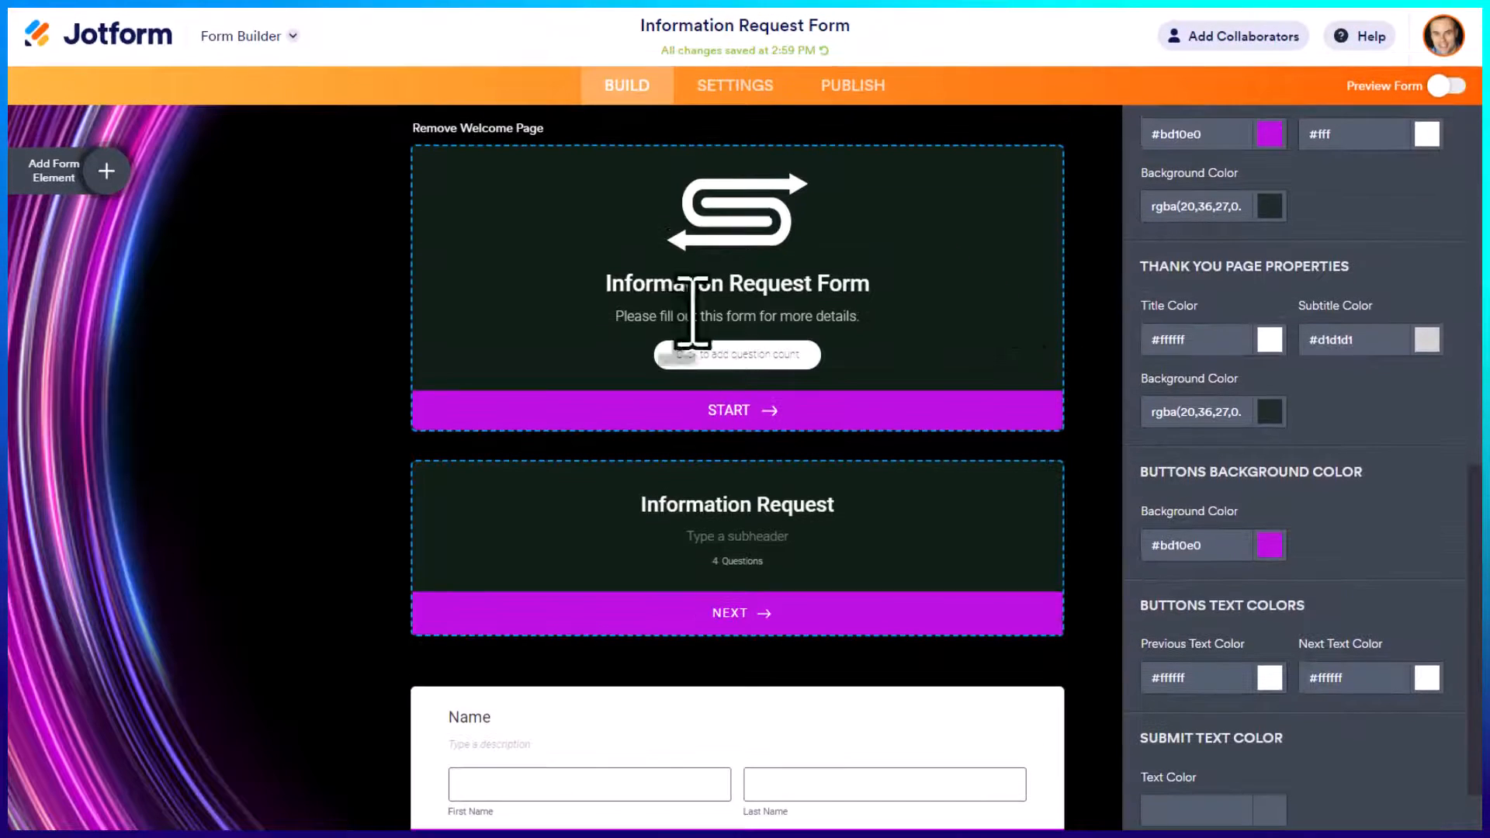
left_click(1114, 305)
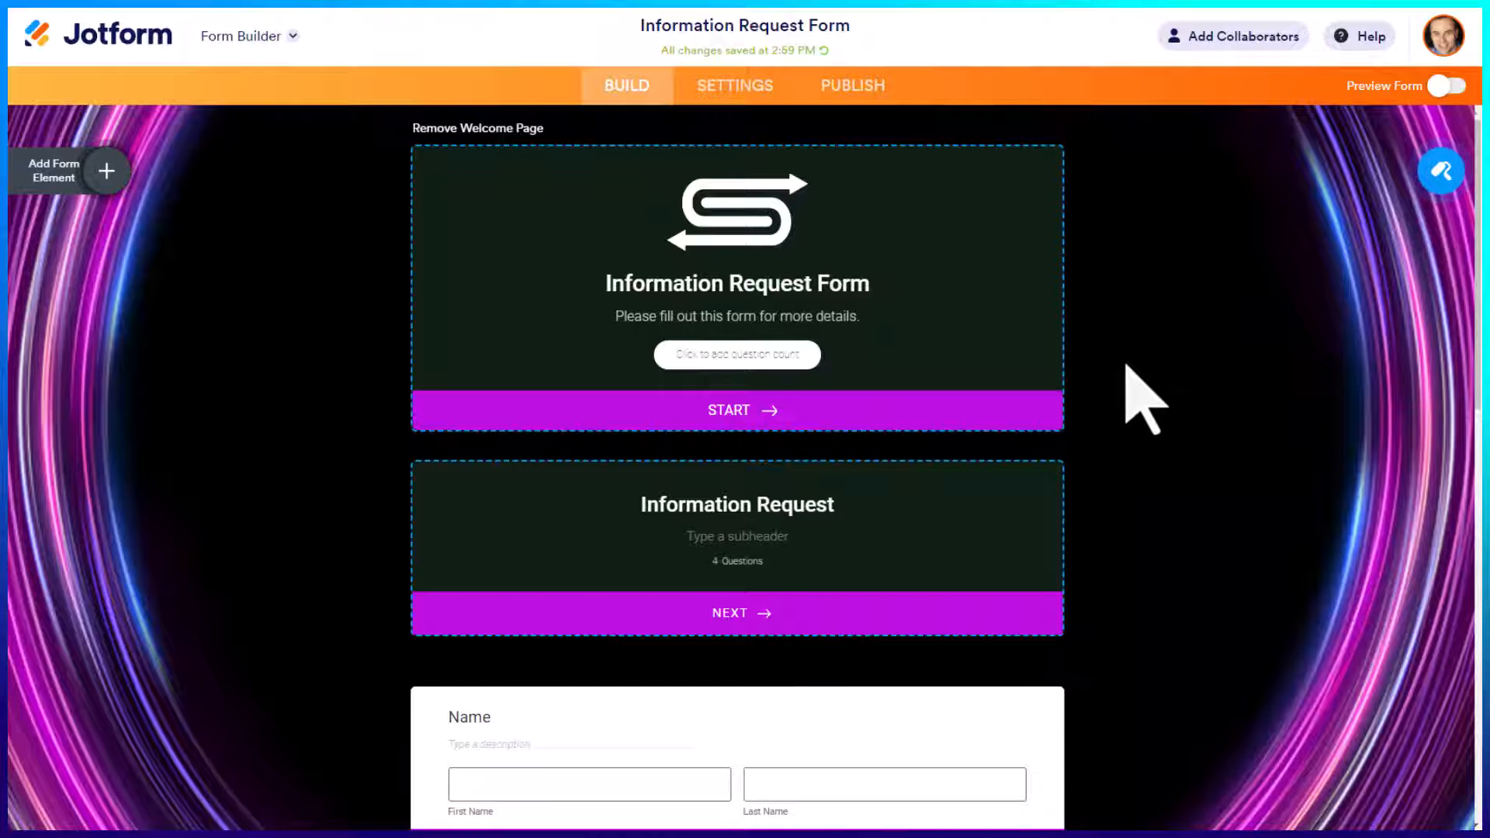
Delete the "Information Request" section header page above the Name question.
scroll(1127, 366, "down", 3)
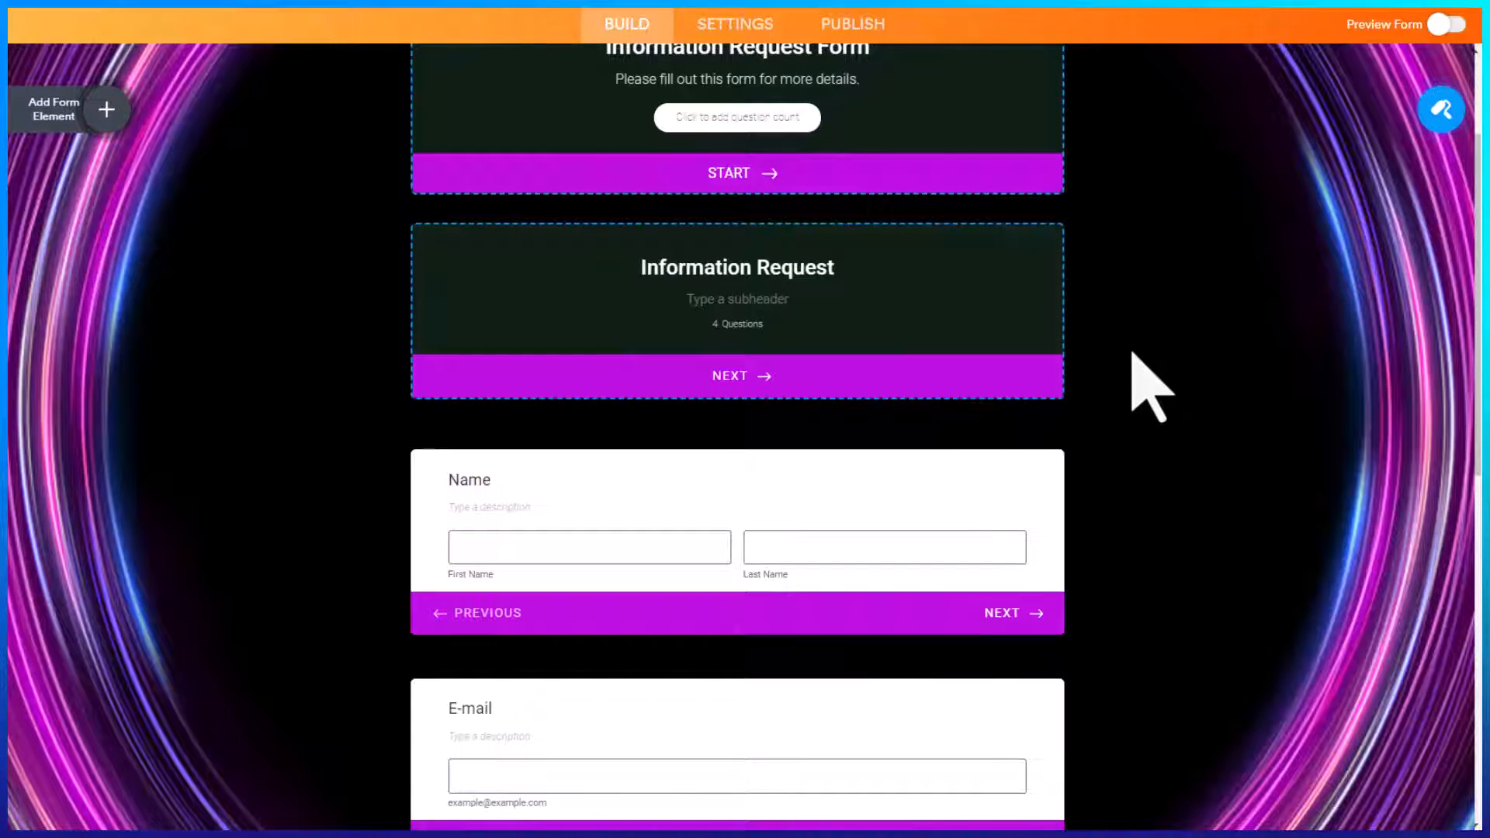
scroll(858, 323, "down", 3)
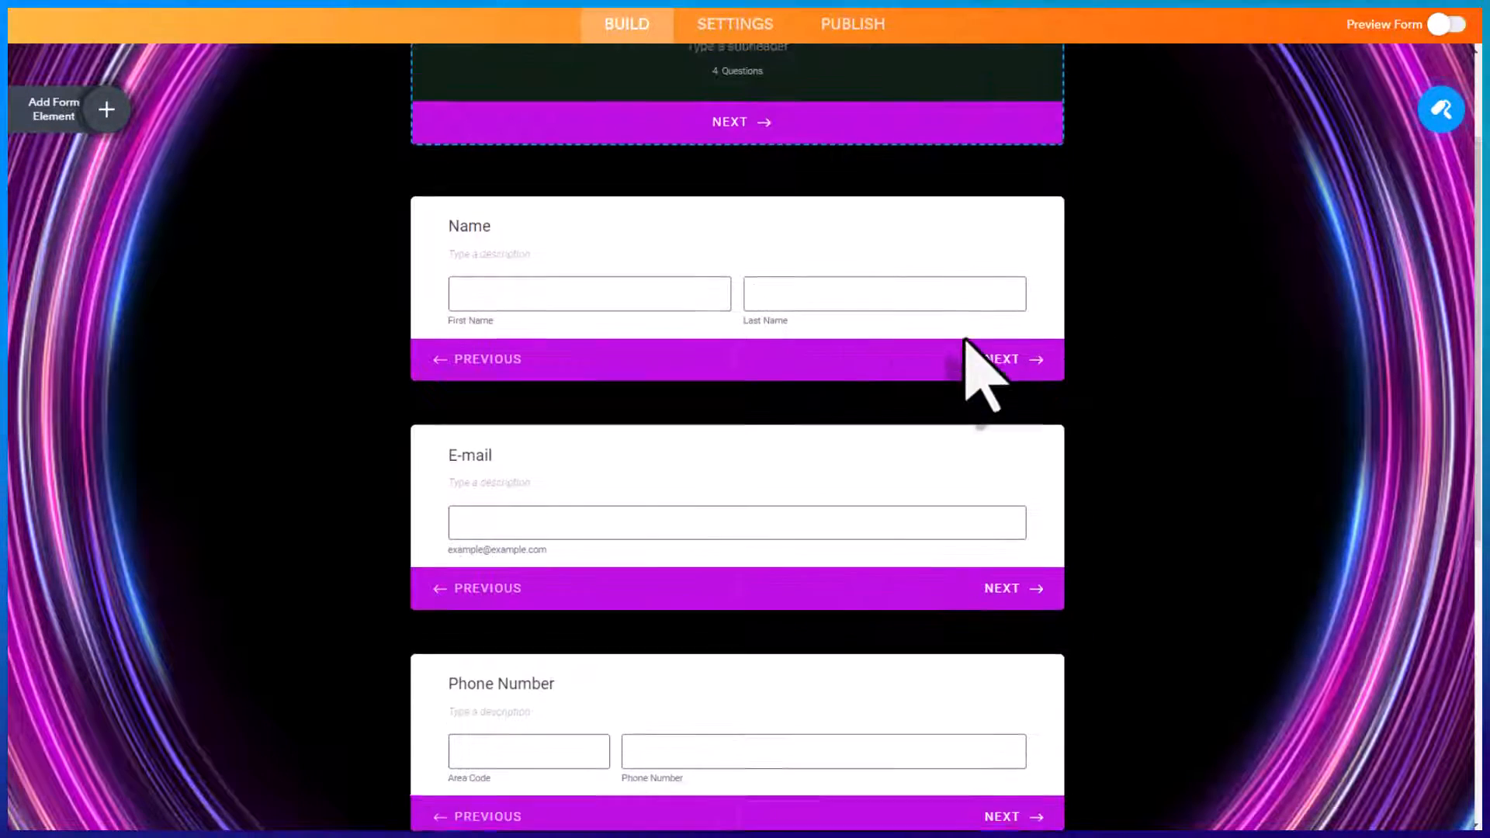
scroll(980, 373, "up", 3)
left_click(939, 309)
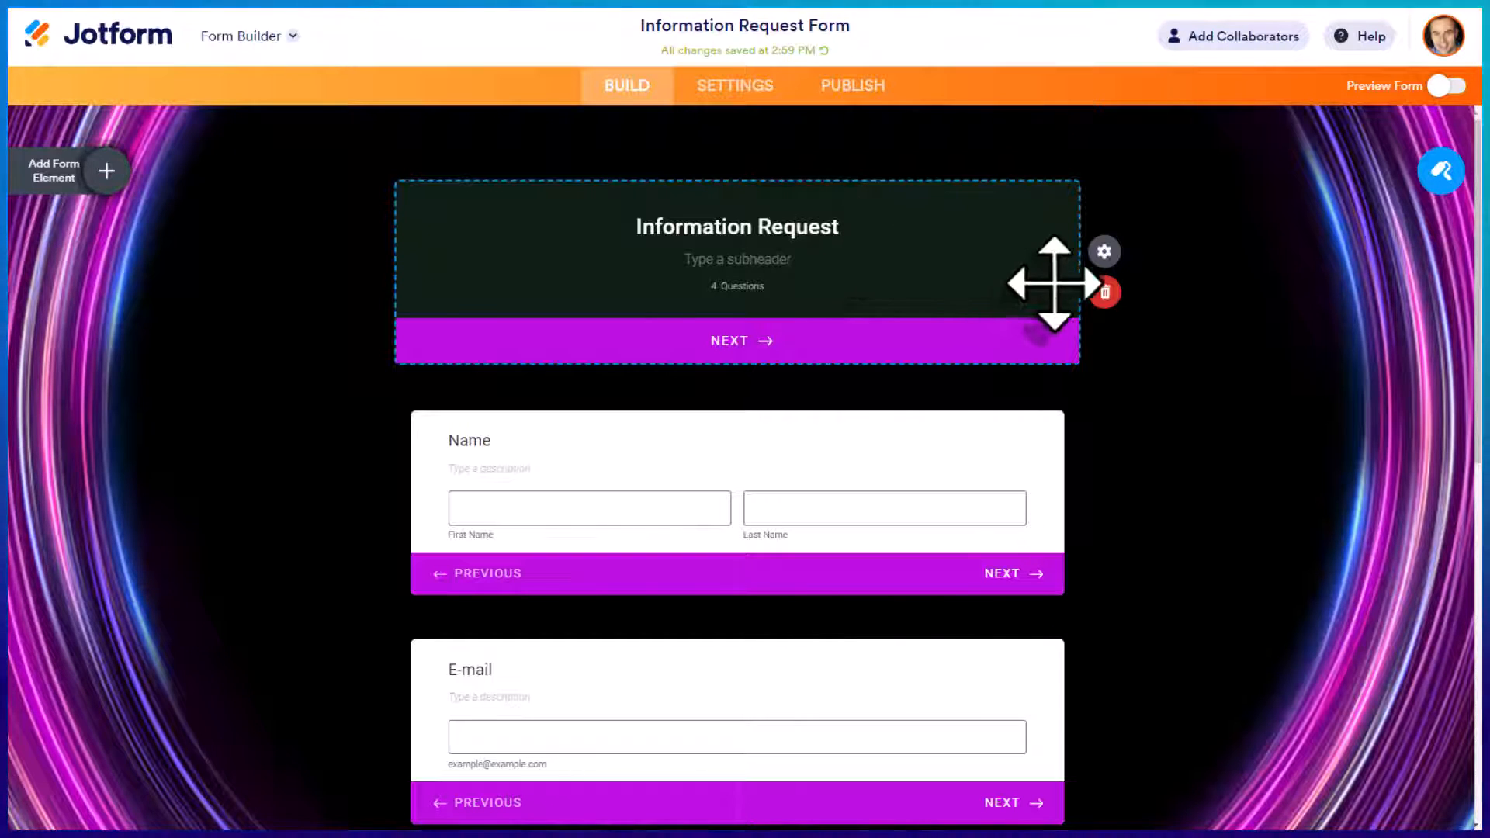
left_click(1127, 299)
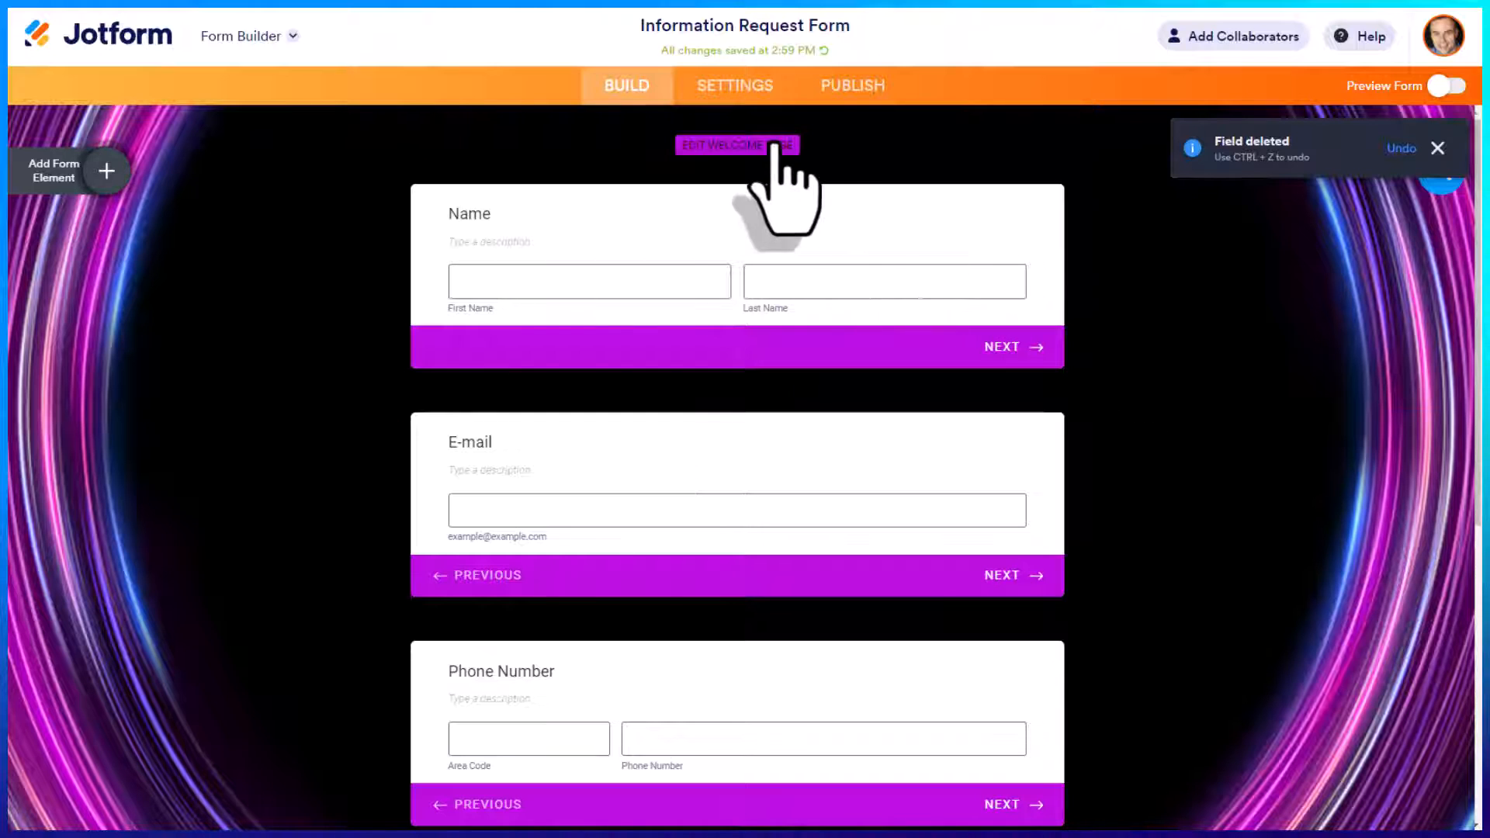
Bring up the welcome page again and delete the Phone Number question from the form.
left_click(772, 145)
scroll(1130, 373, "down", 4)
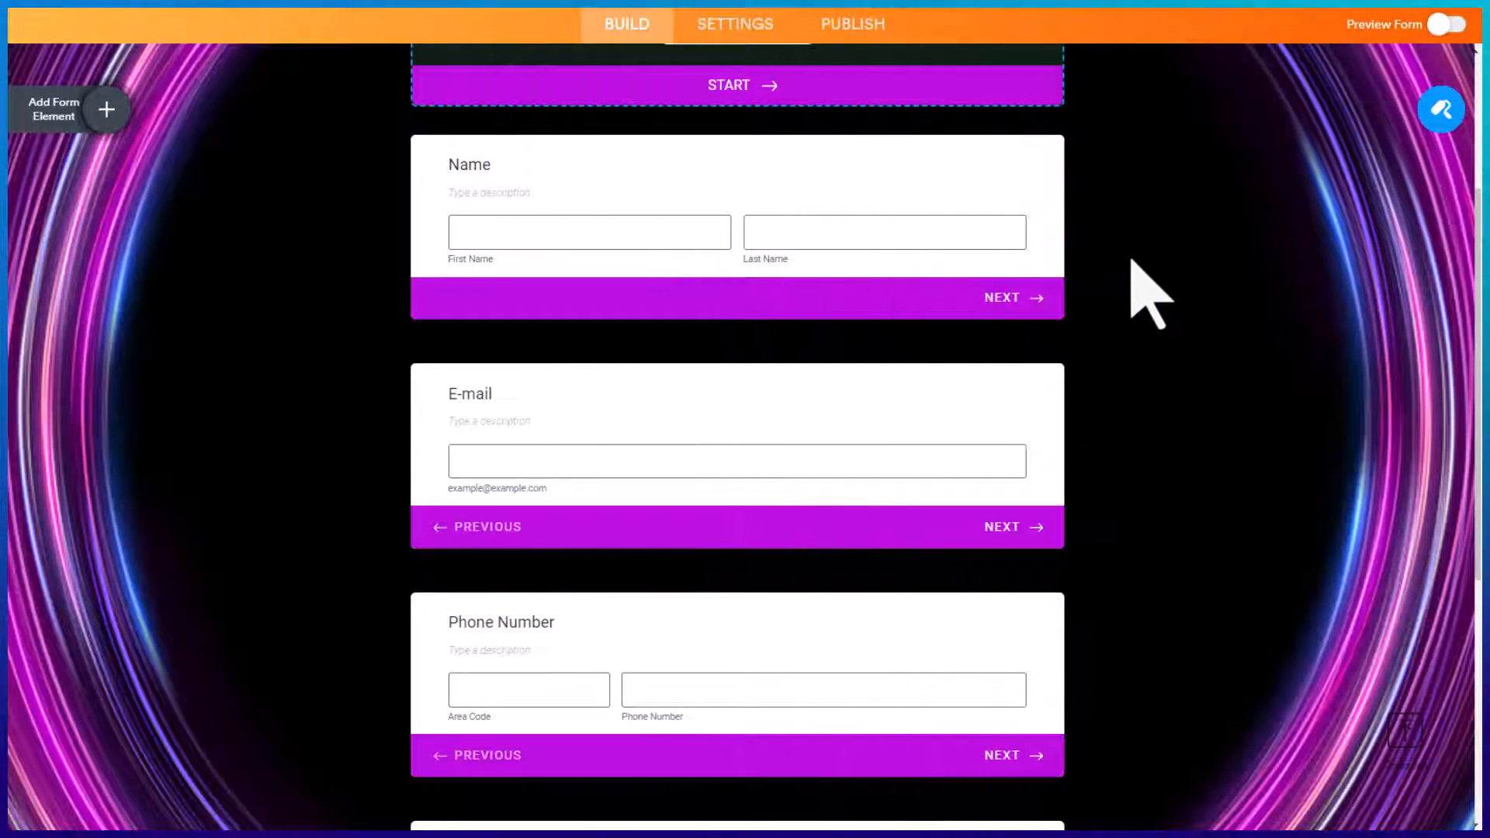
scroll(984, 360, "down", 3)
left_click(885, 402)
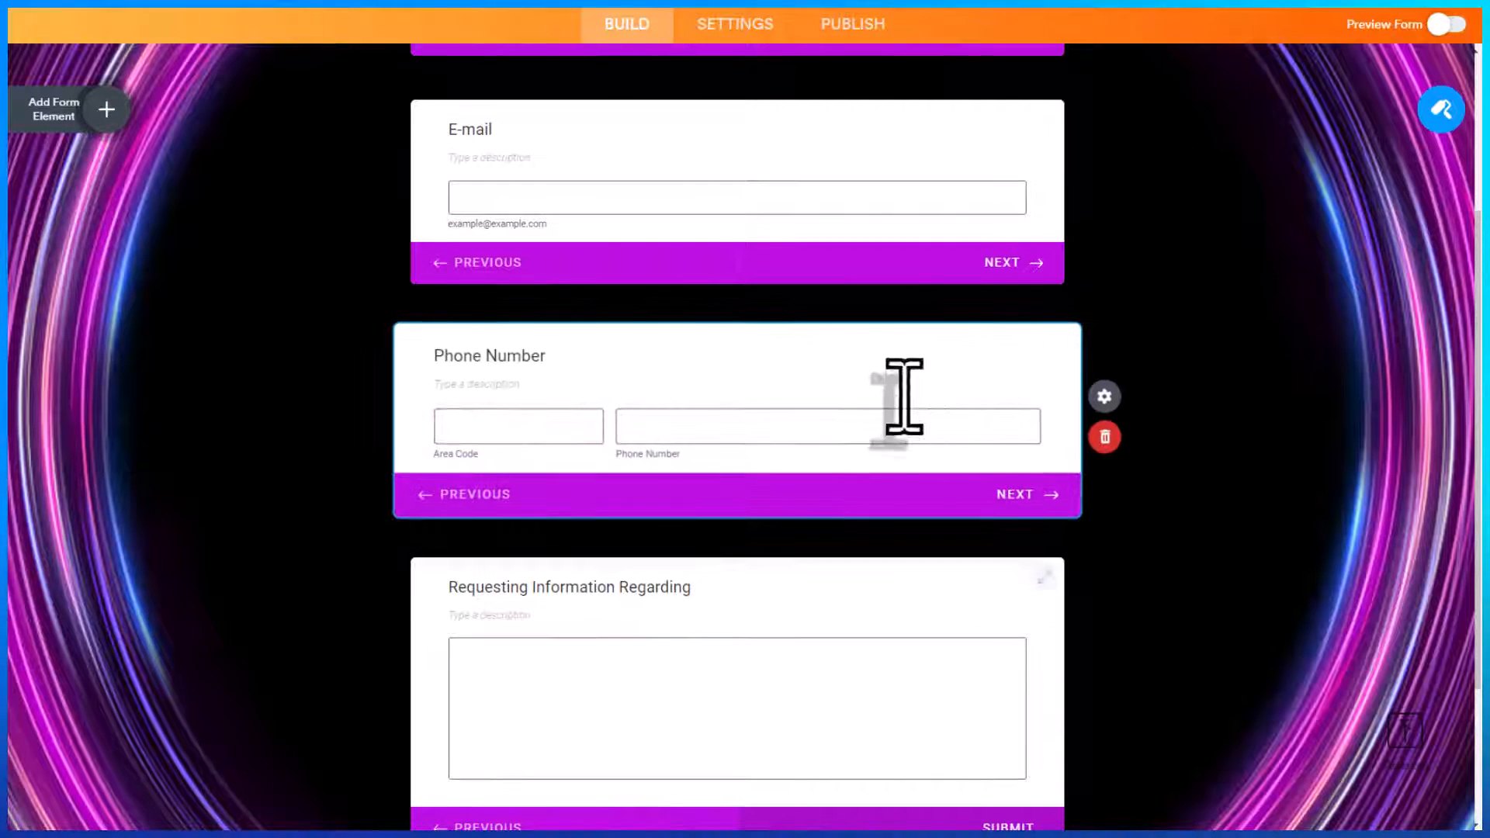
left_click(1107, 439)
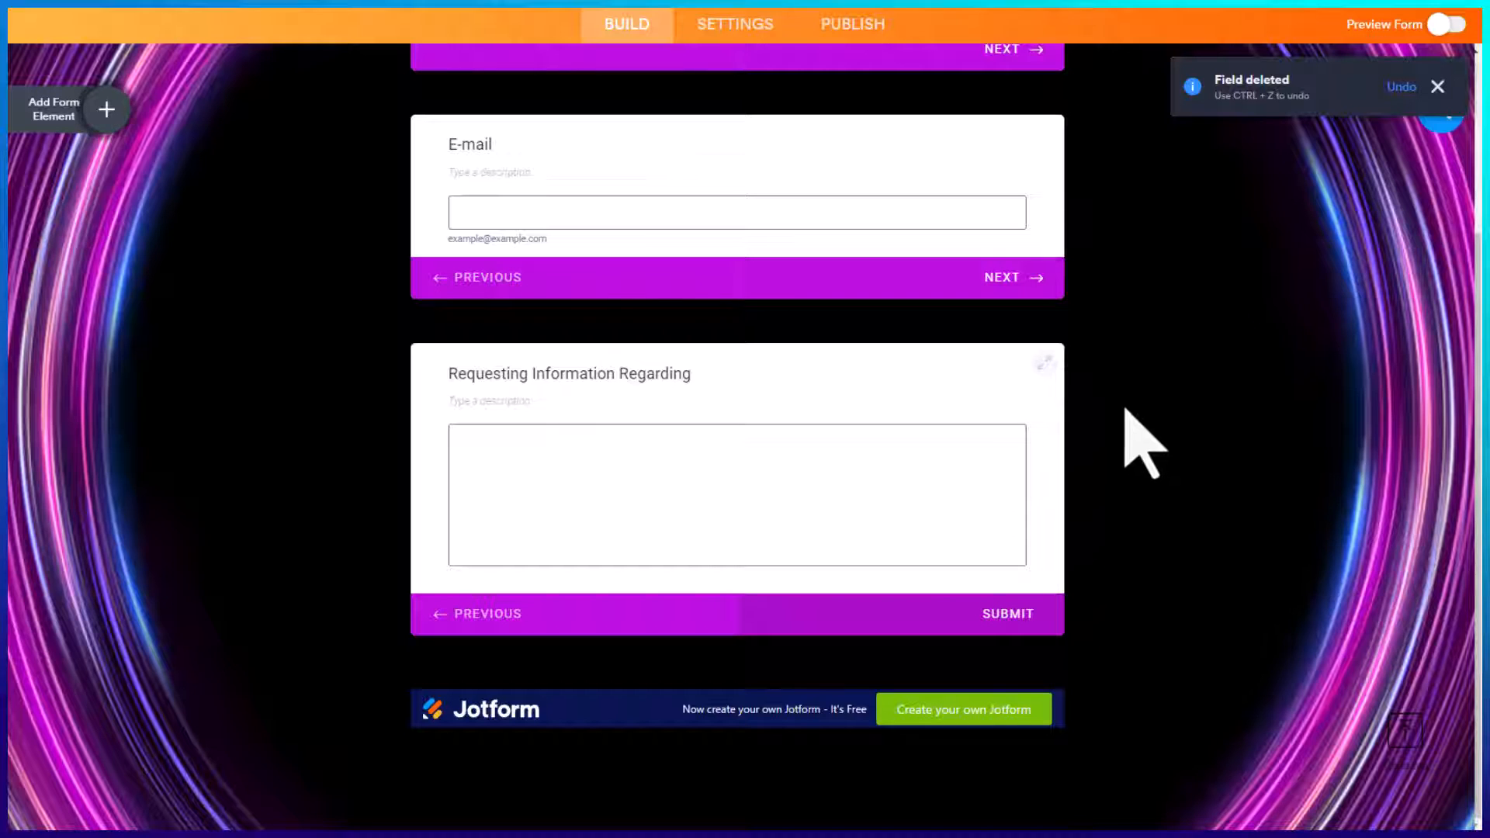
Add a Dropdown element between the E-mail and "Requesting Information Regarding" questions.
scroll(757, 434, "up", 5)
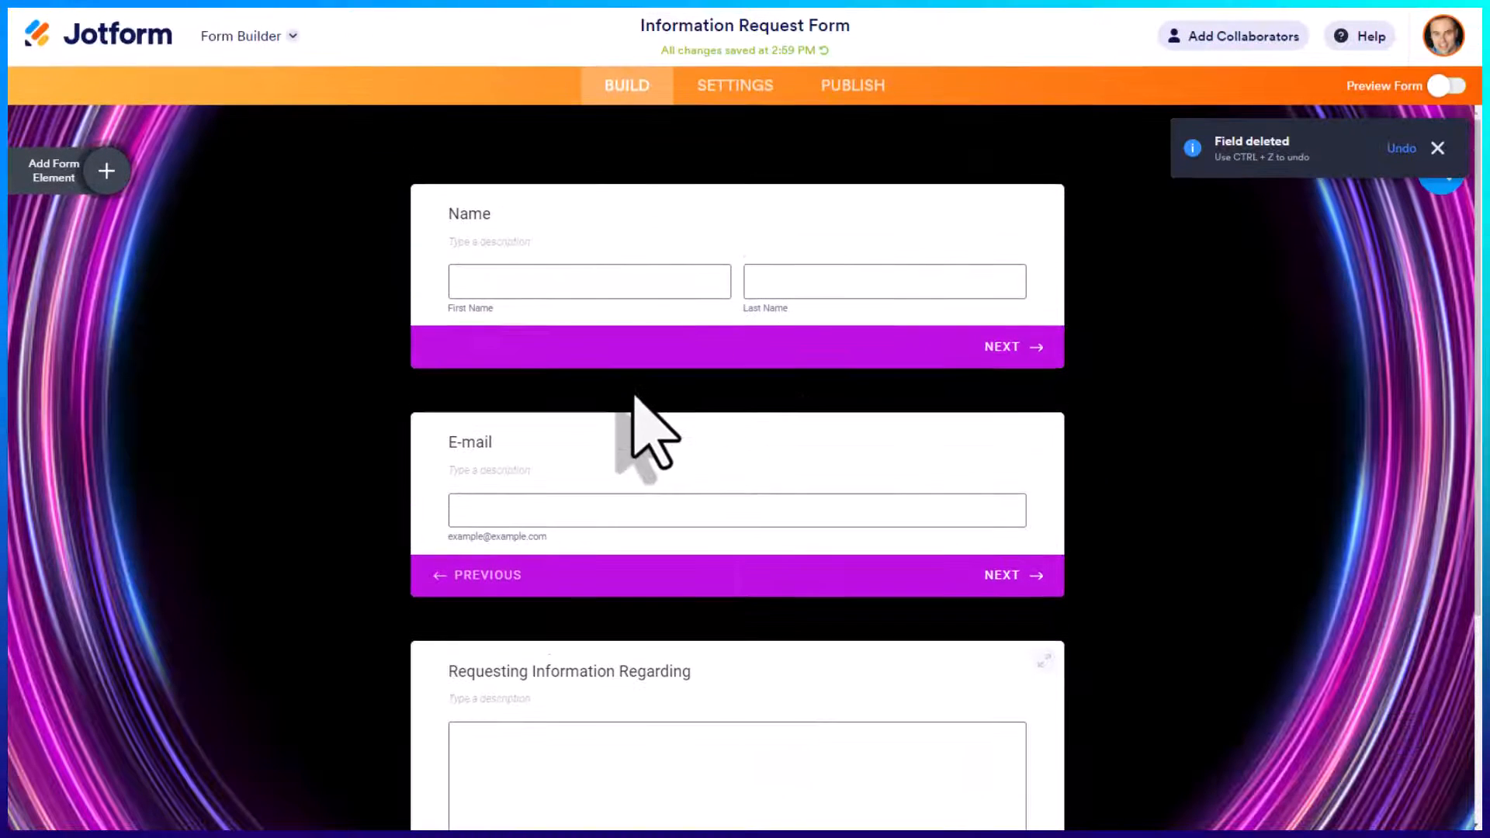
left_click(117, 172)
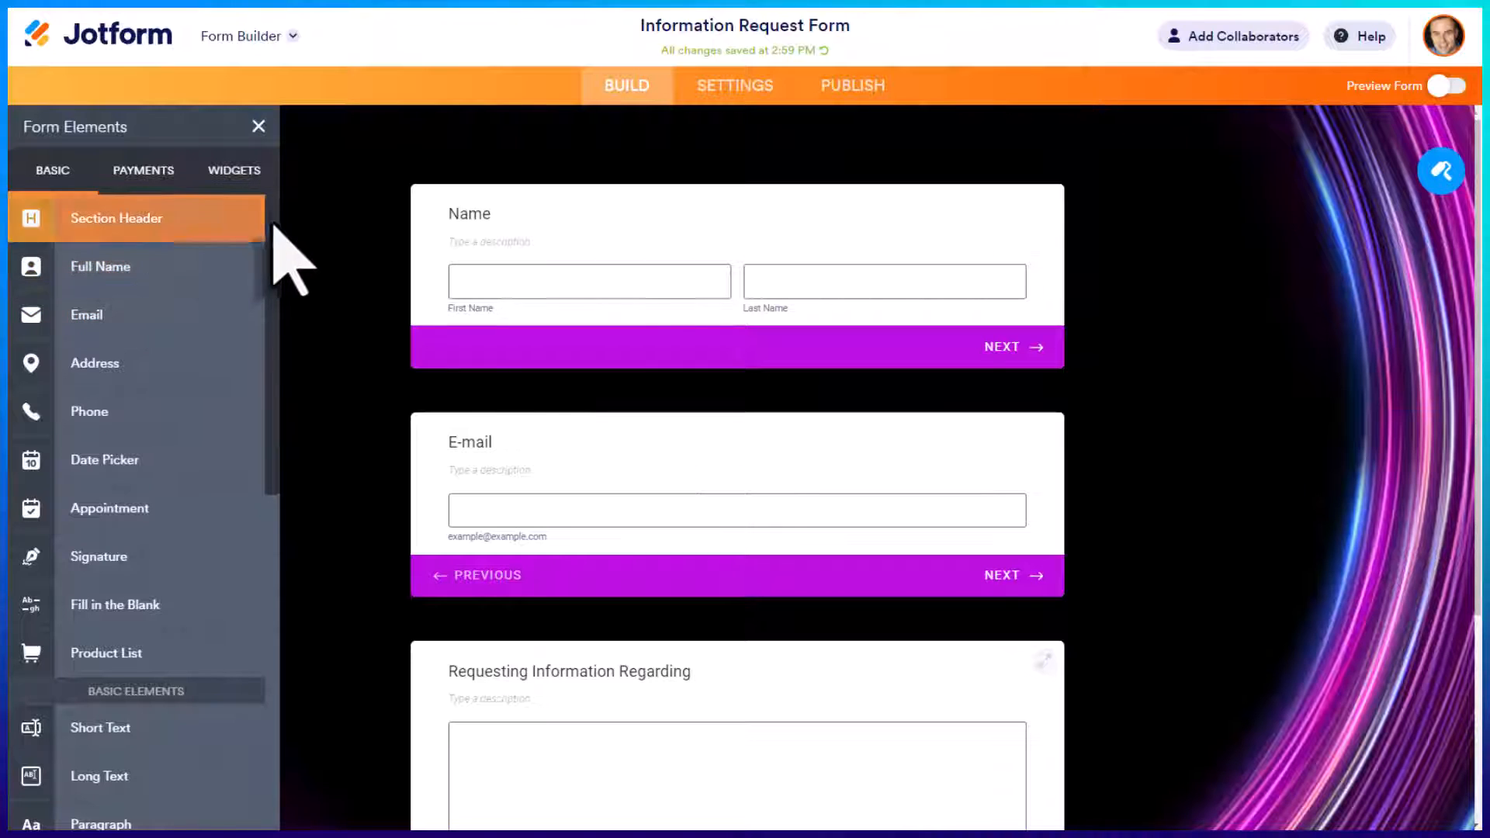
mouse_move(273, 240)
left_mouse_down()
mouse_move(282, 579)
mouse_move(263, 211)
left_mouse_up()
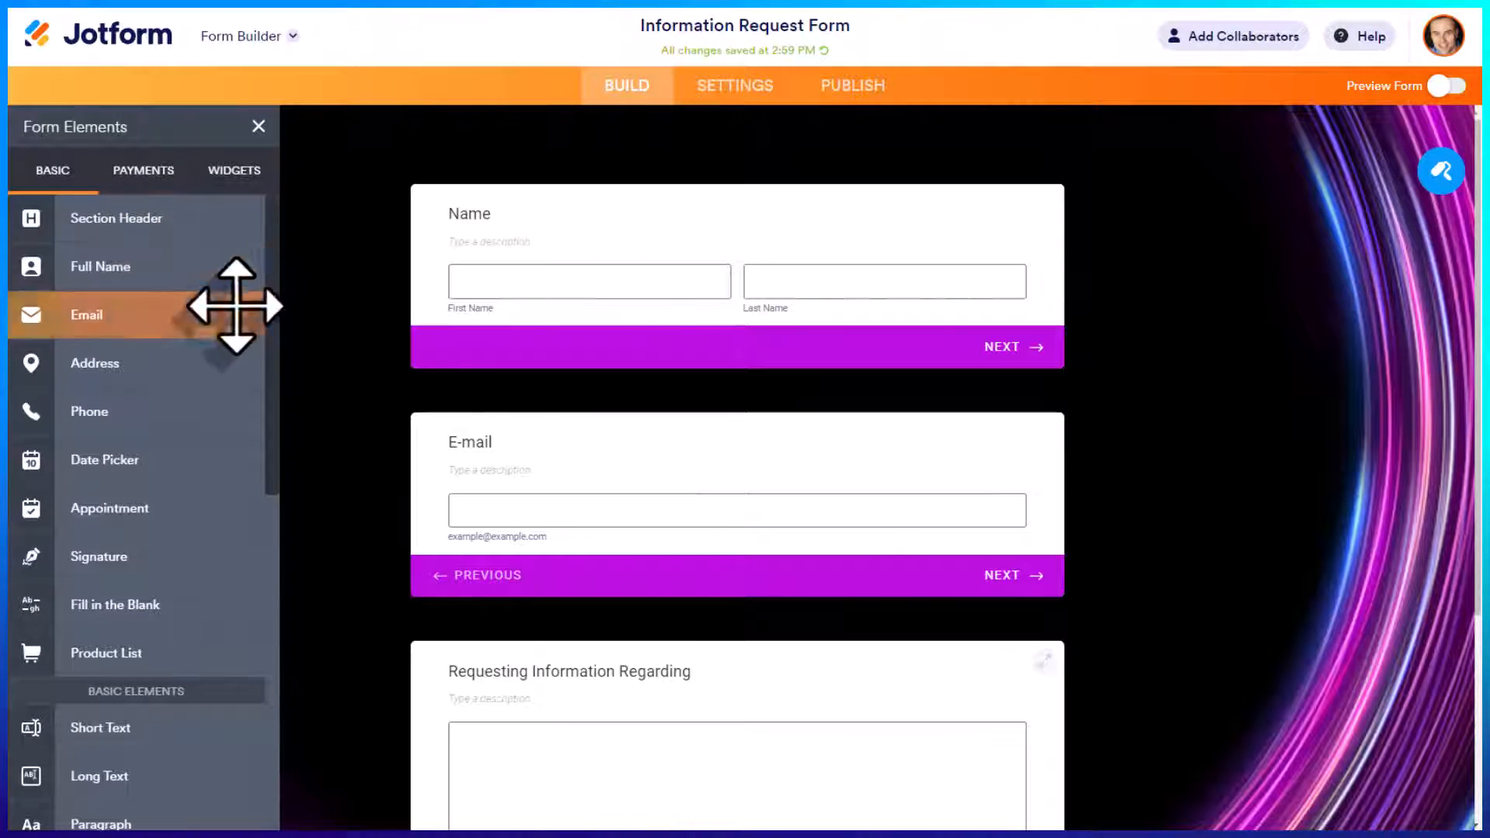
scroll(279, 334, "down", 3)
scroll(283, 419, "down", 3)
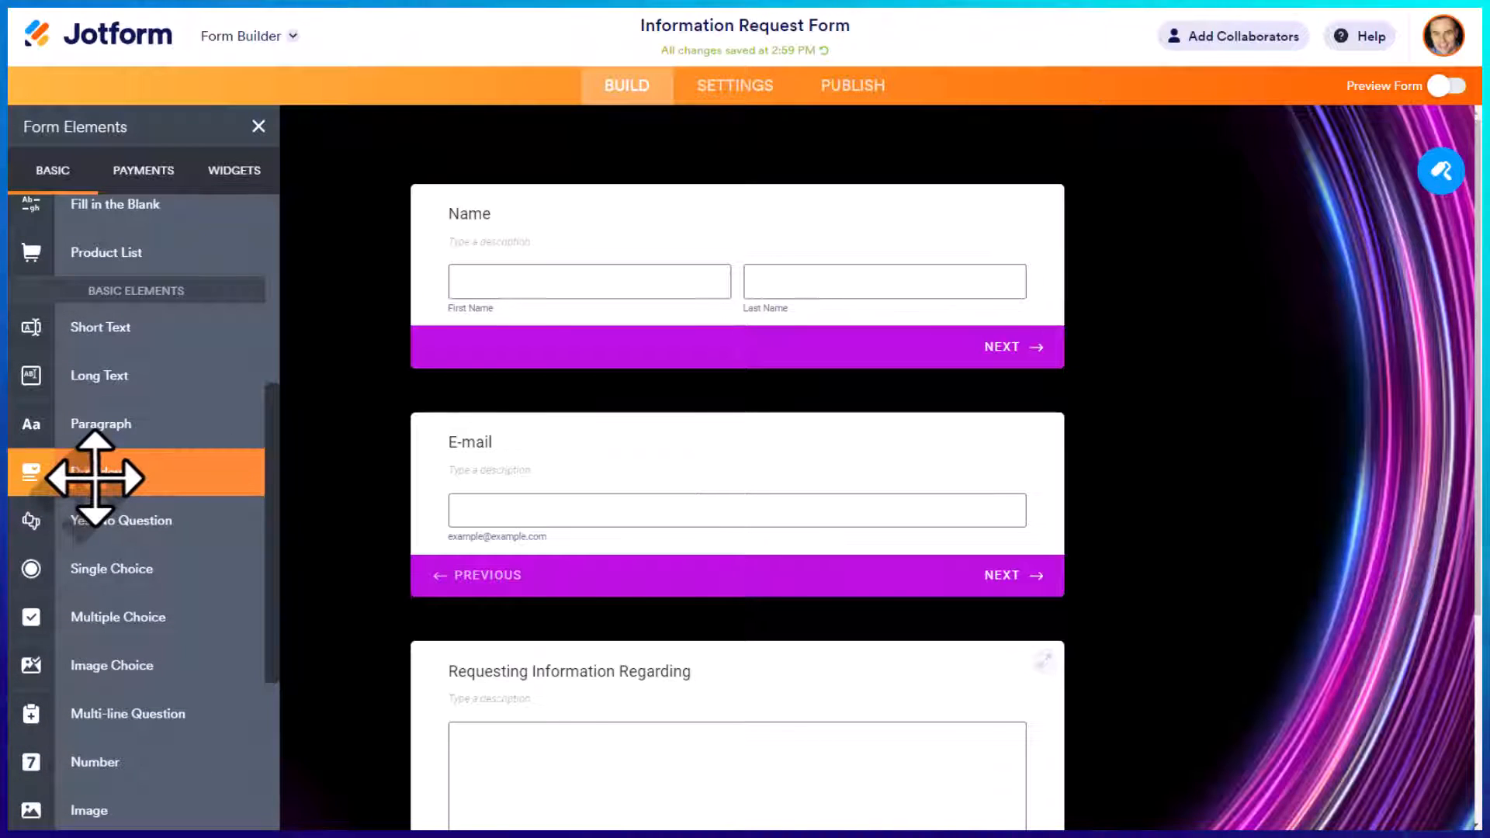
left_click_drag(95, 477, 647, 687)
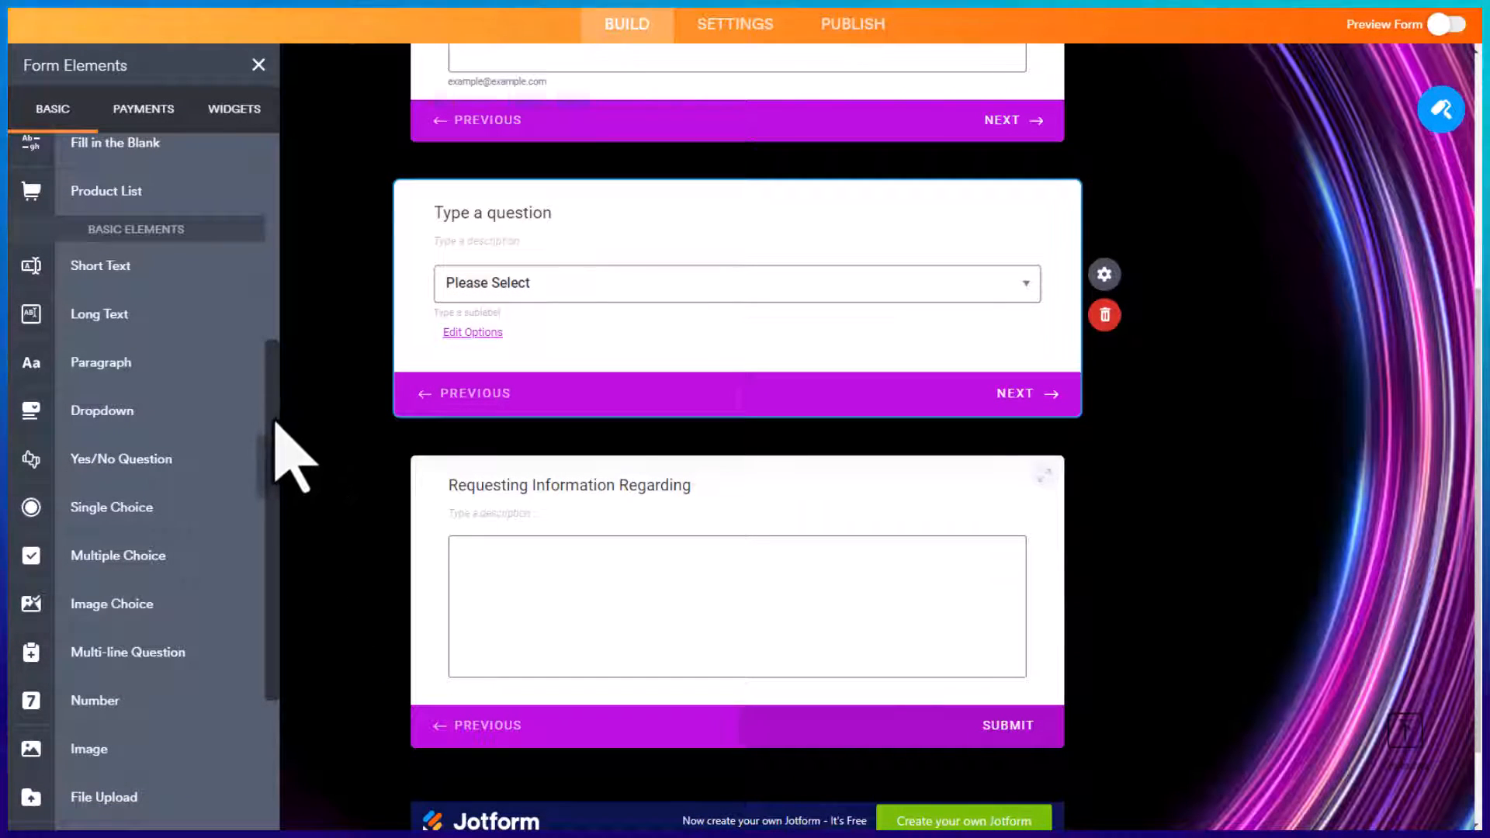
Add a Date Picker element between the new dropdown and "Requesting Information Regarding", and review the question order.
scroll(275, 422, "up", 5)
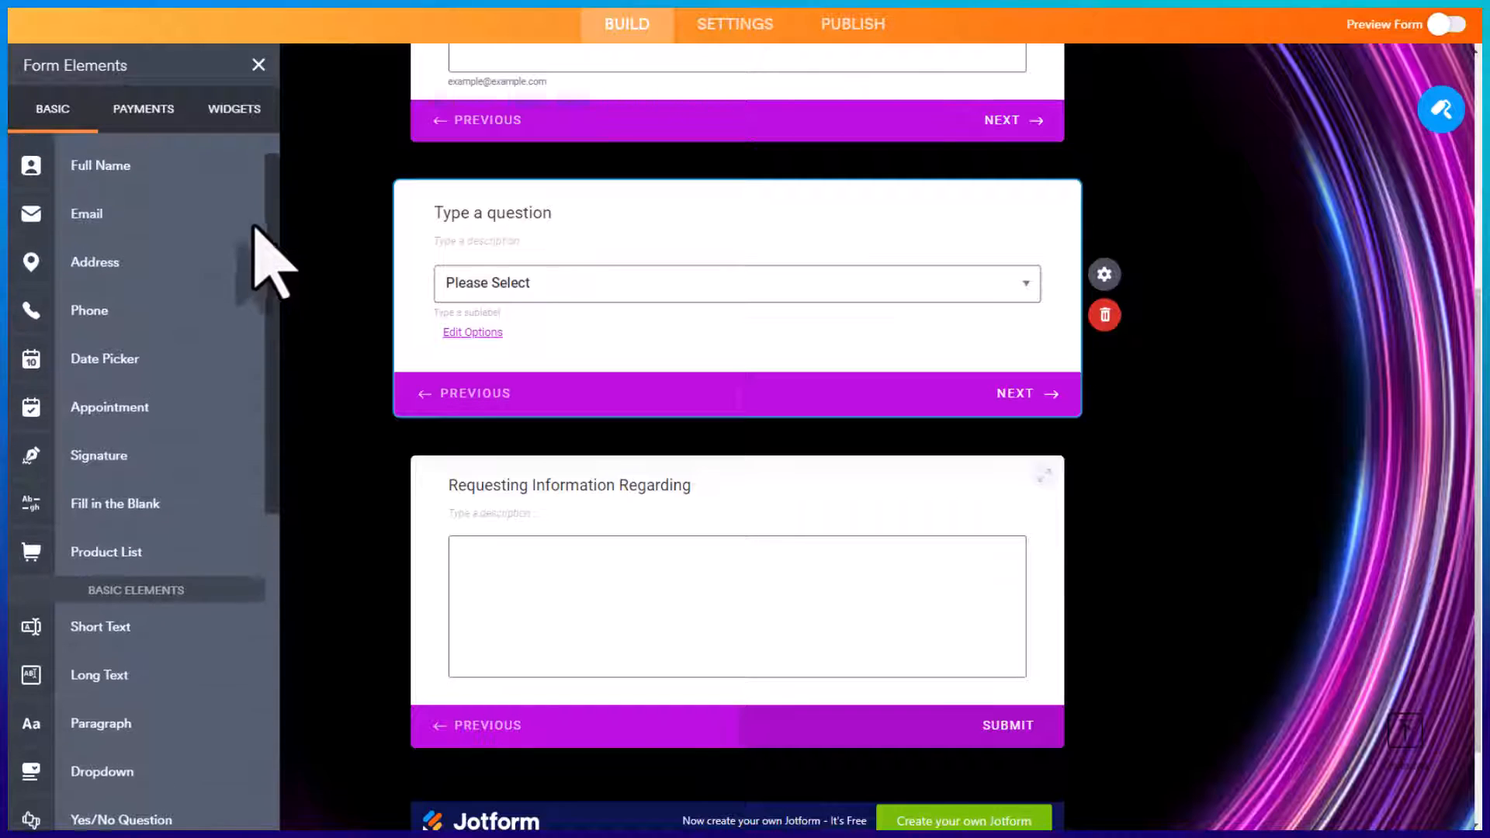
left_click_drag(128, 400, 745, 419)
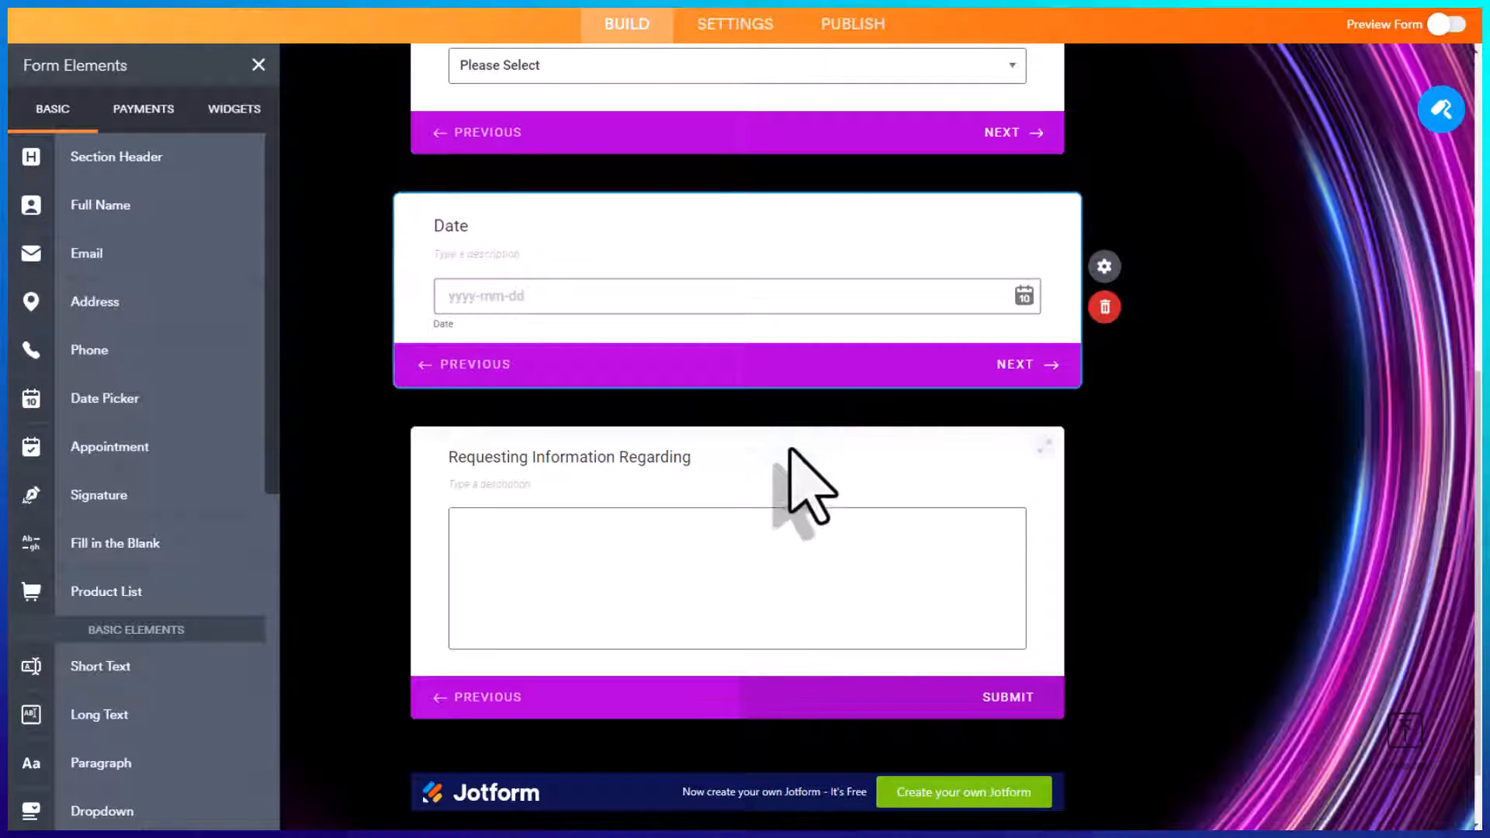
scroll(832, 474, "up", 6)
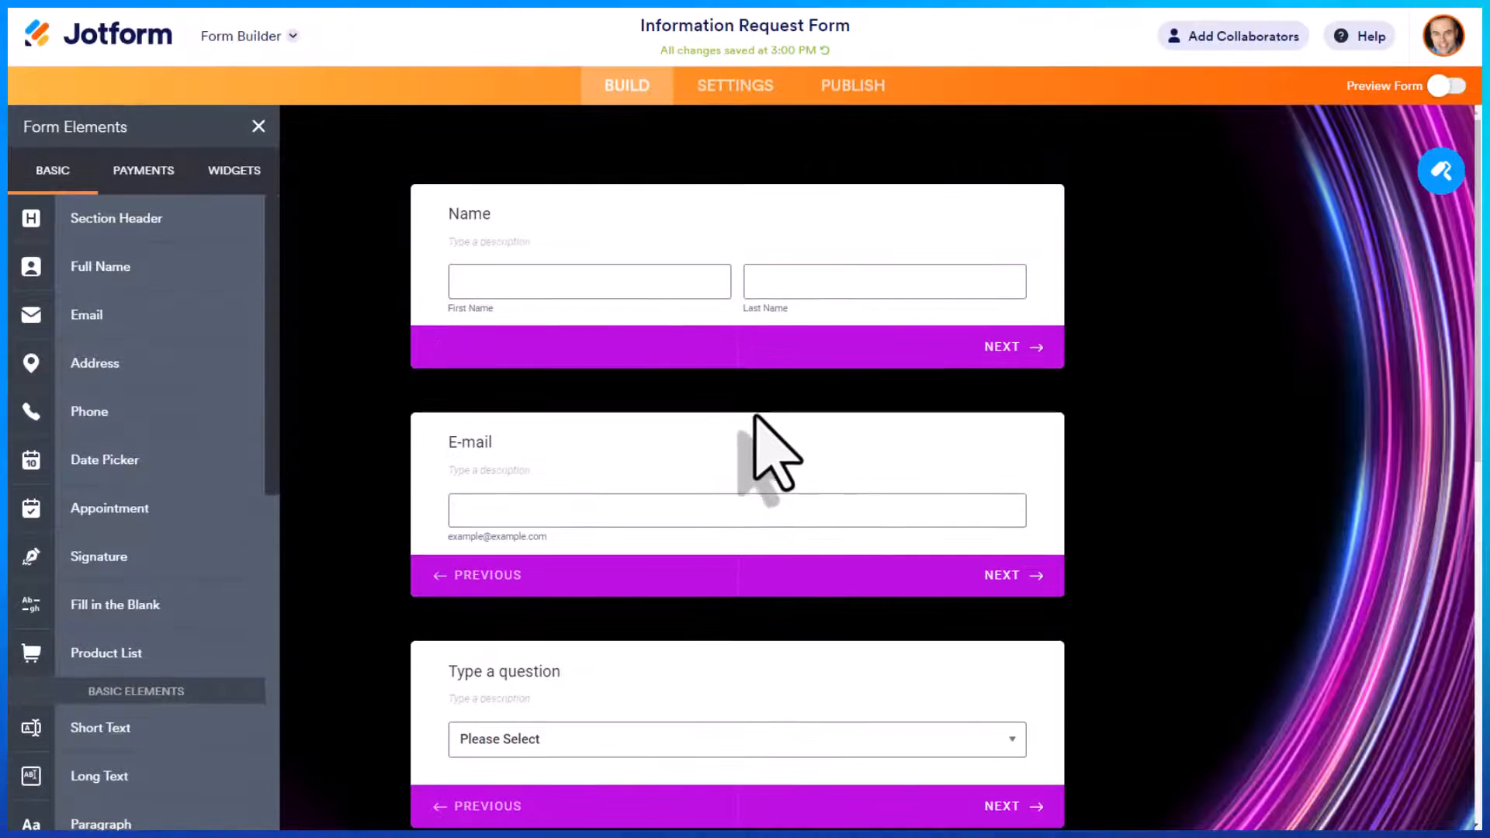
scroll(693, 333, "down", 4)
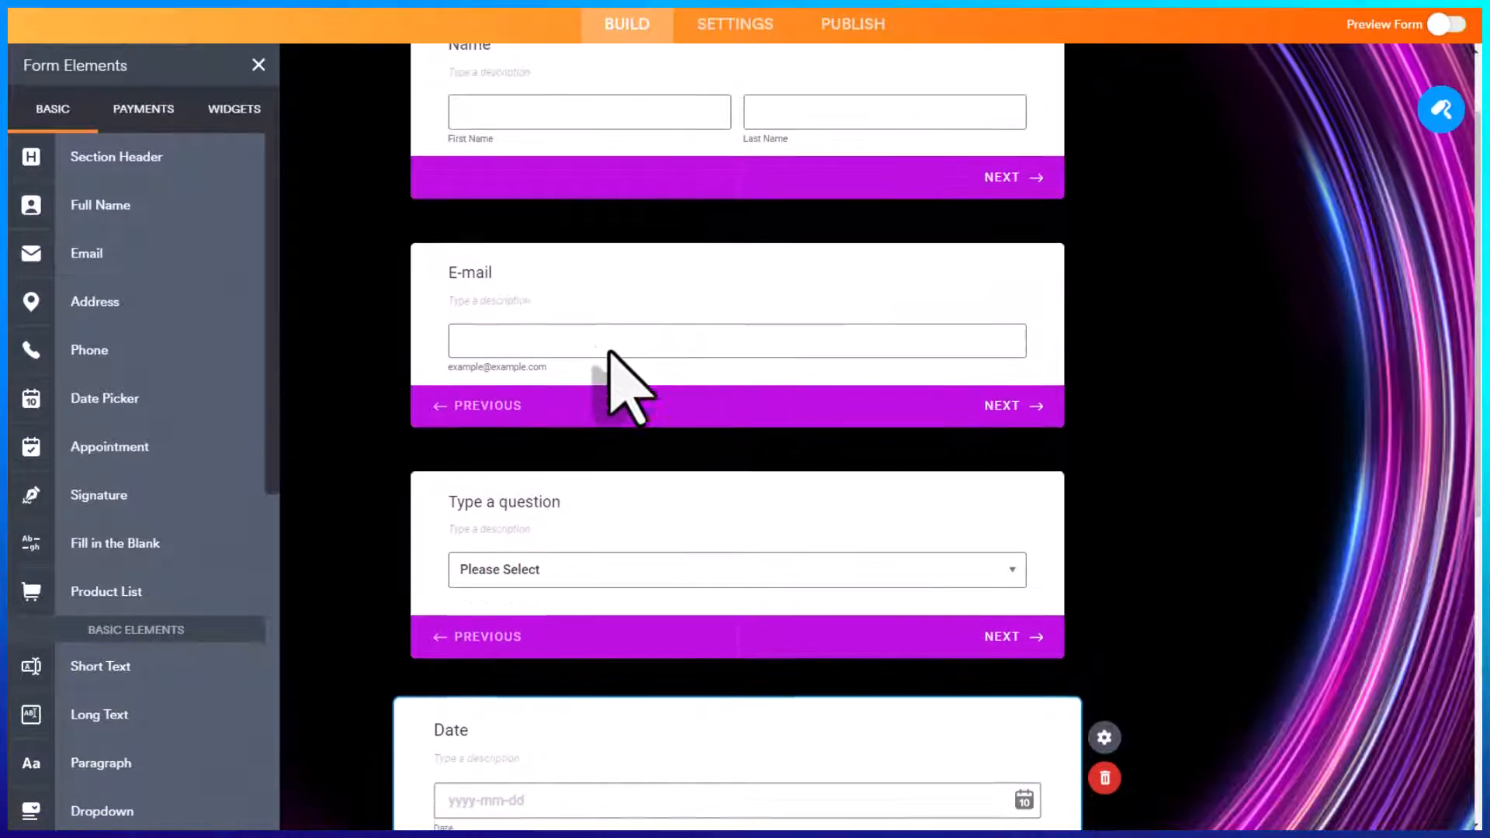
scroll(589, 388, "down", 1)
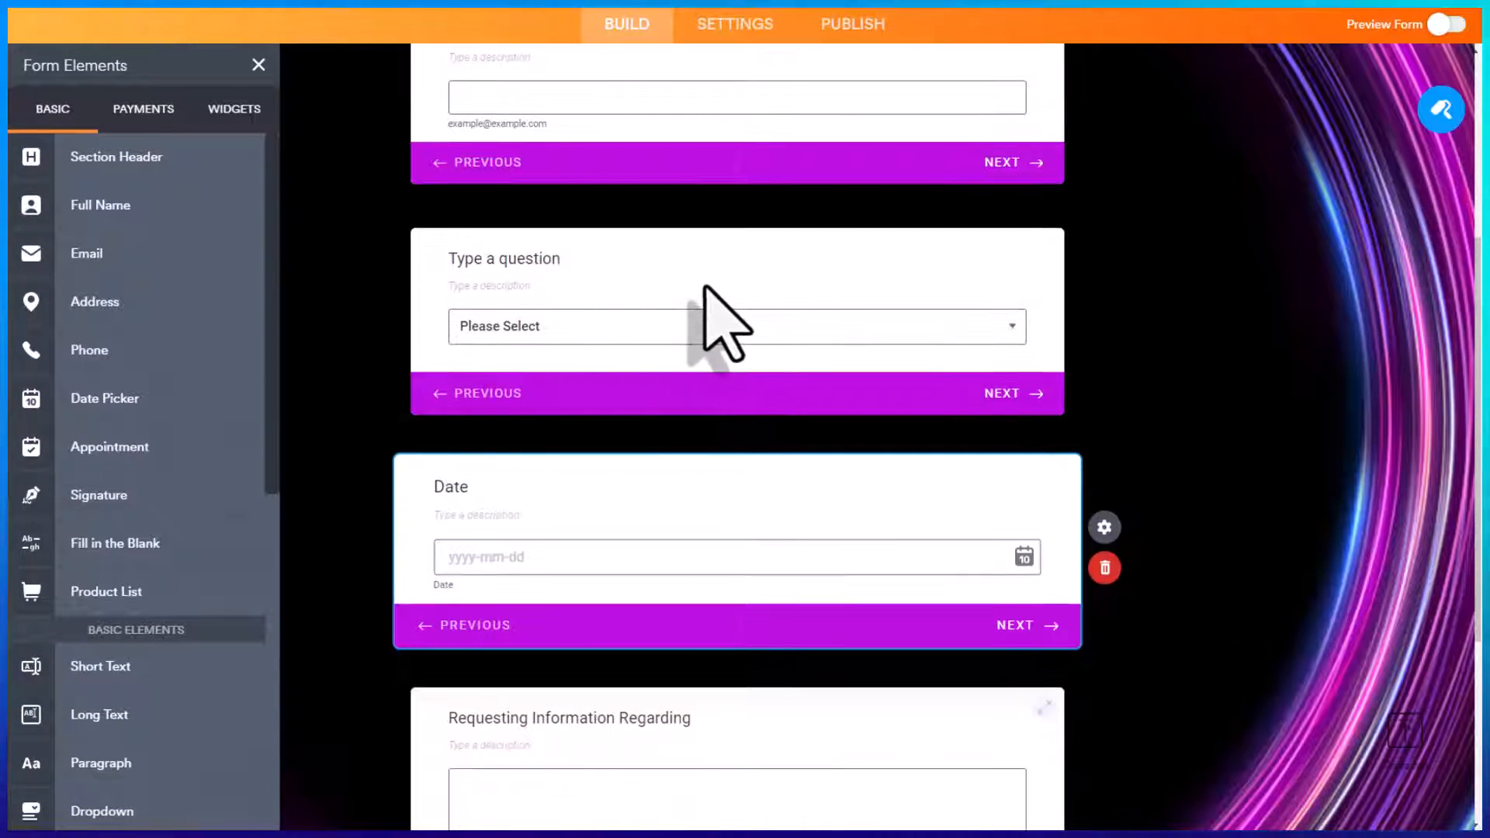
scroll(706, 326, "down", 2)
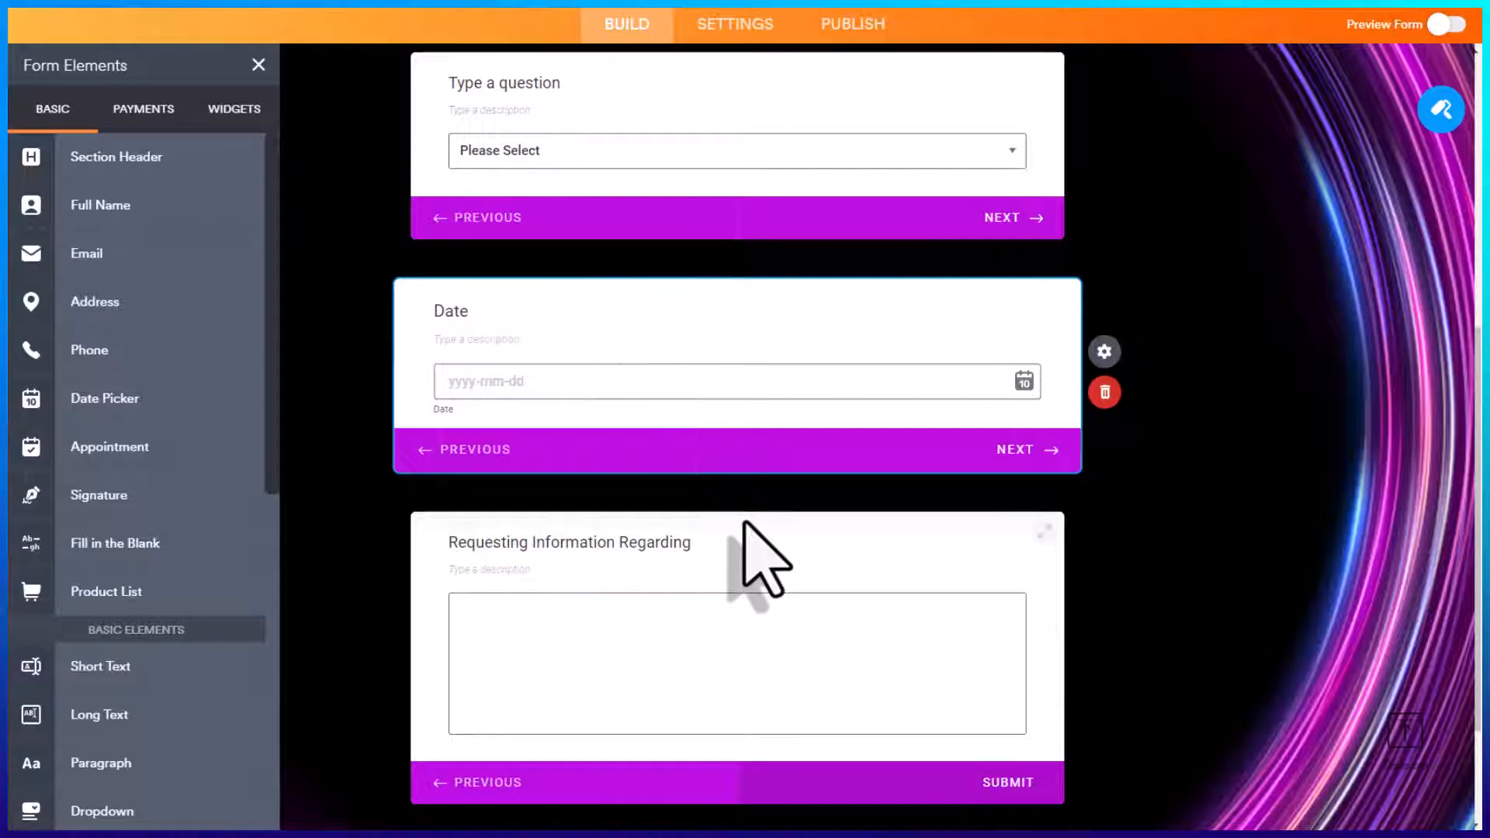
Replace the dropdown's placeholder question text with "What service are you interested in?".
scroll(667, 598, "up", 3)
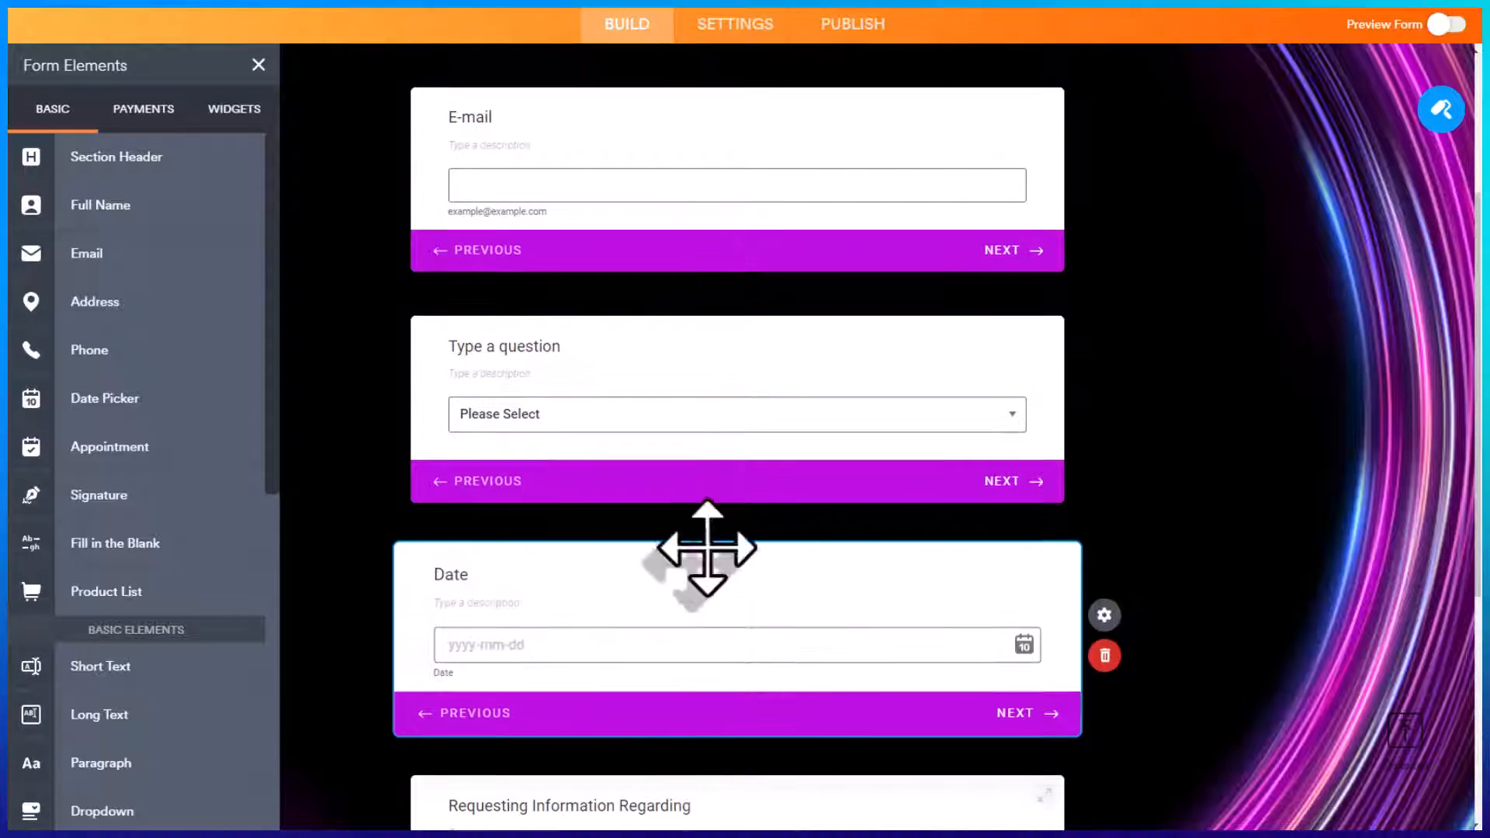
left_click(549, 350)
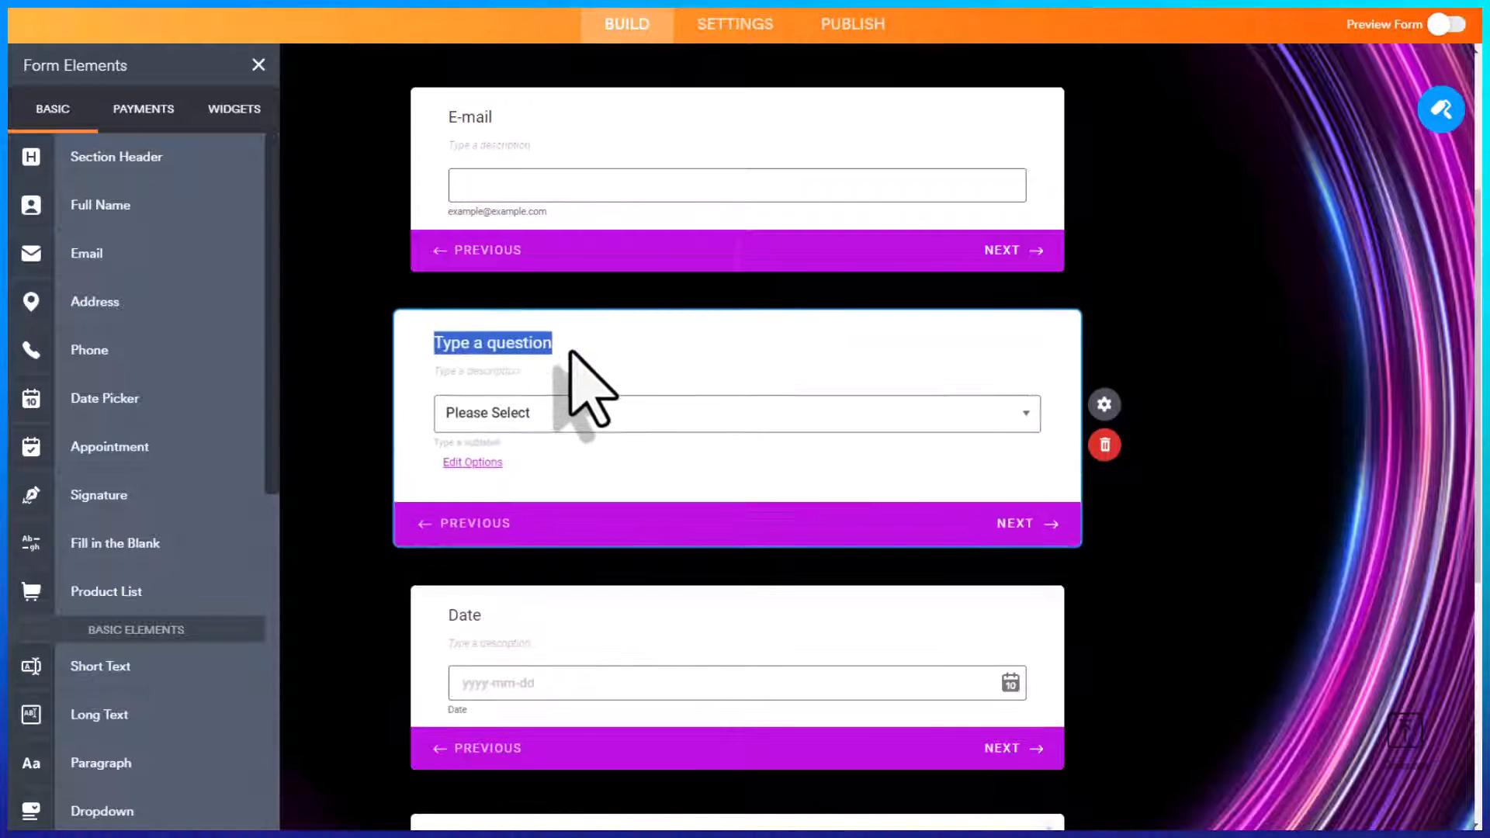
type("What")
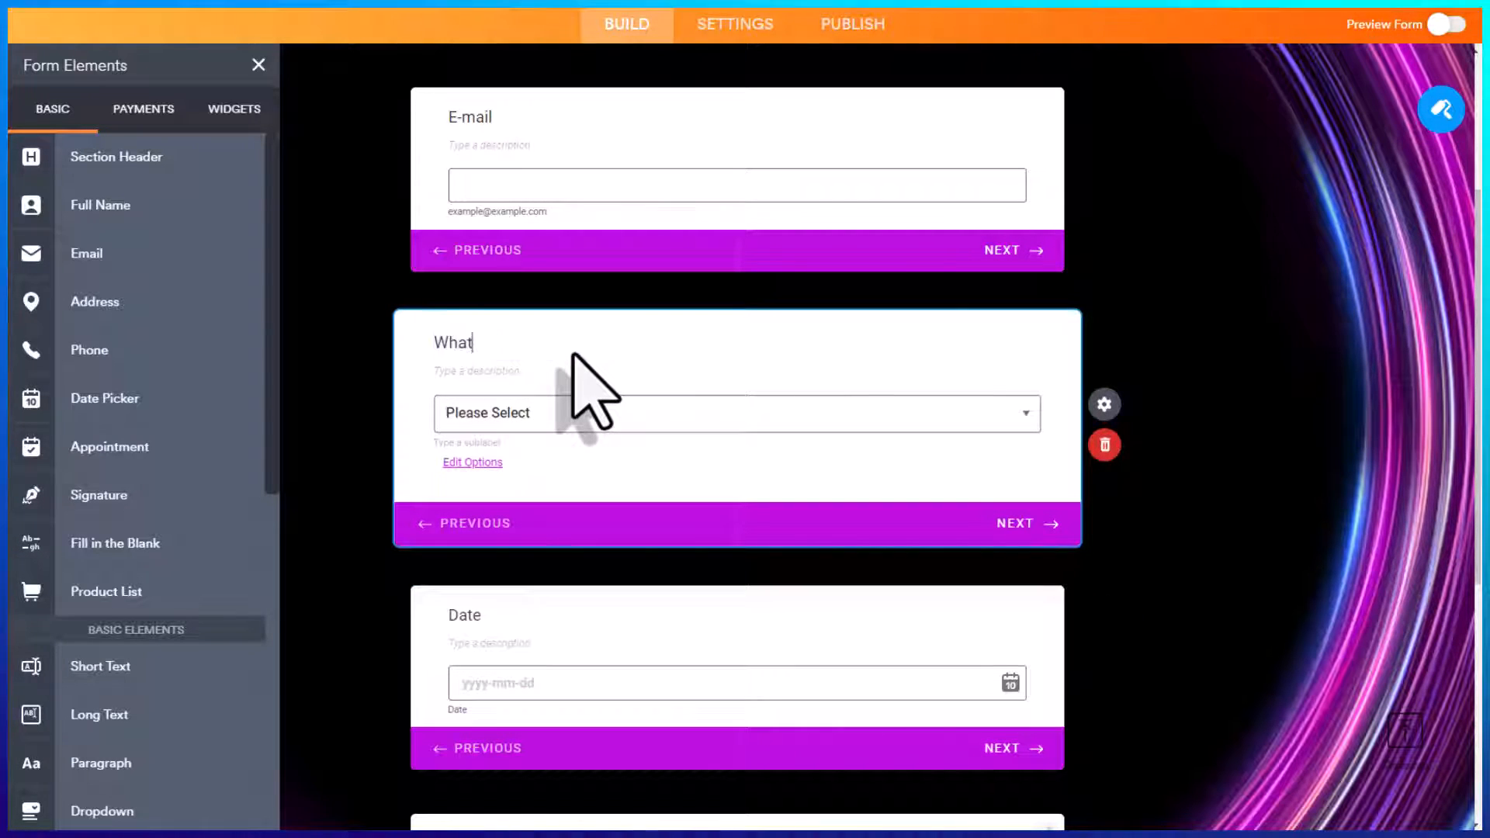
type(" service are you ")
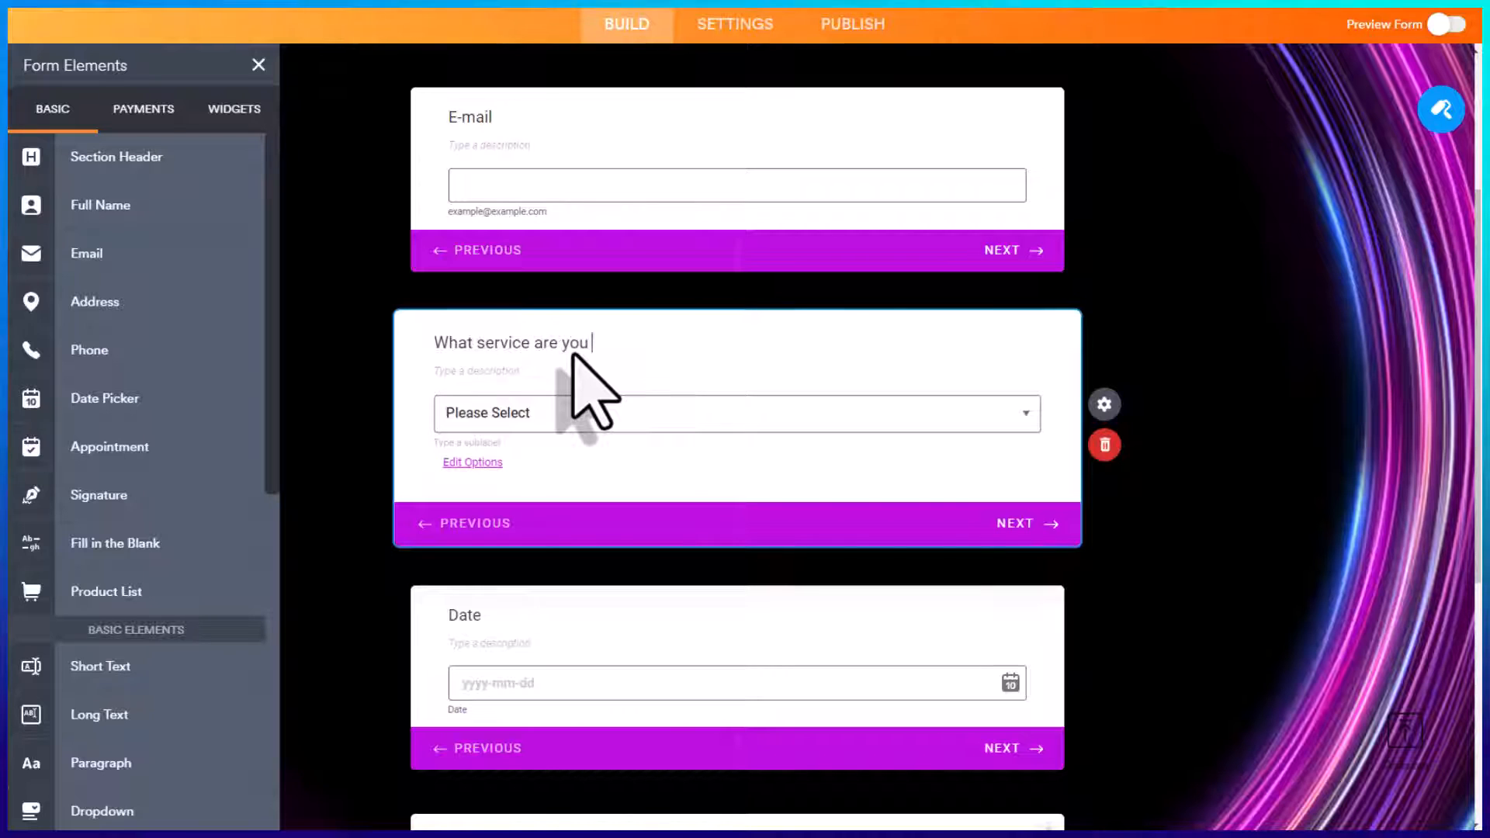
type("interested in?")
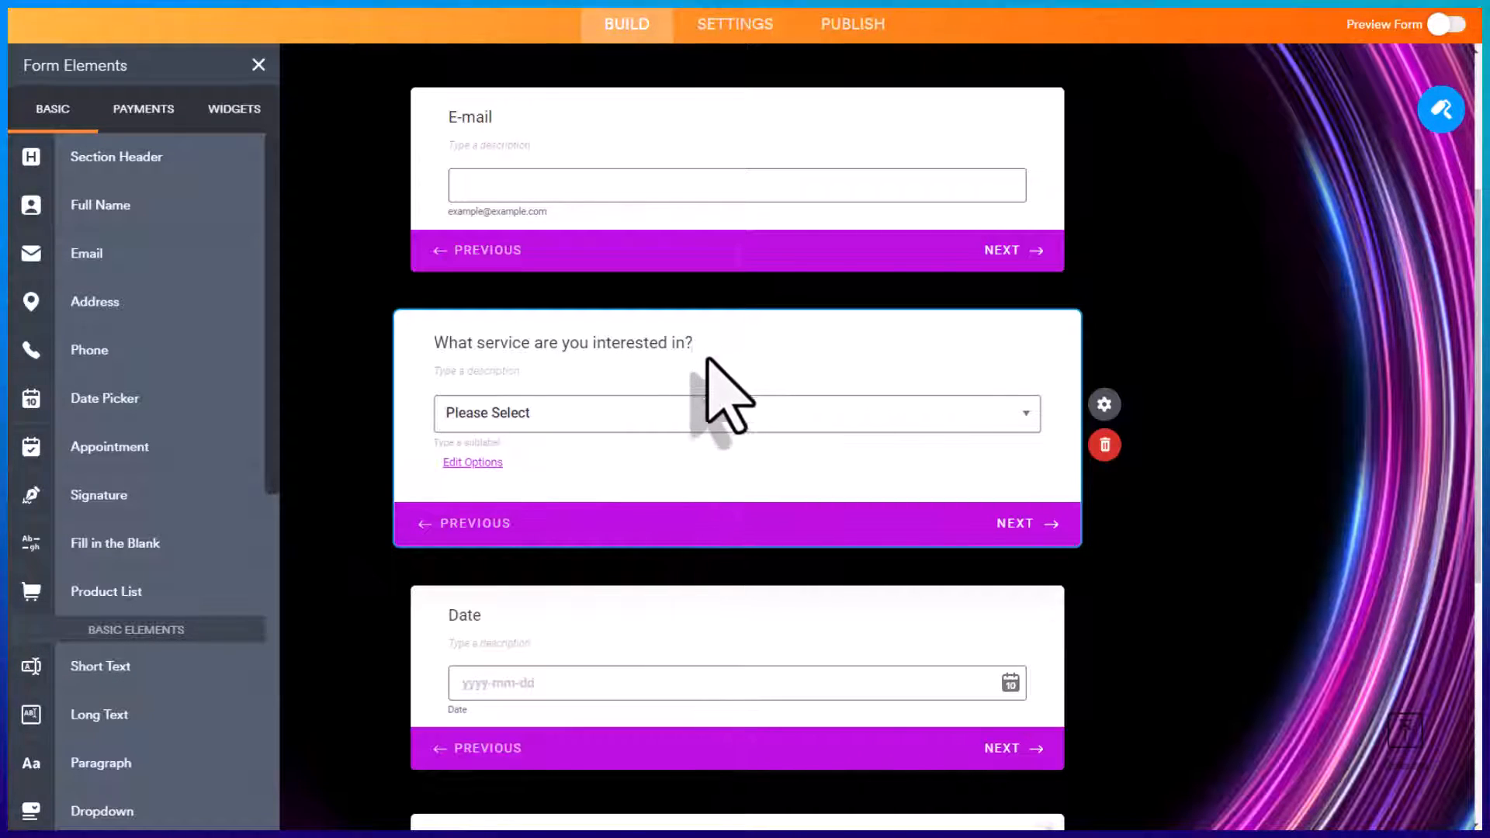
Set the service dropdown's options to Coaching, Auditing and Product Launch, and save the option list.
left_click(605, 419)
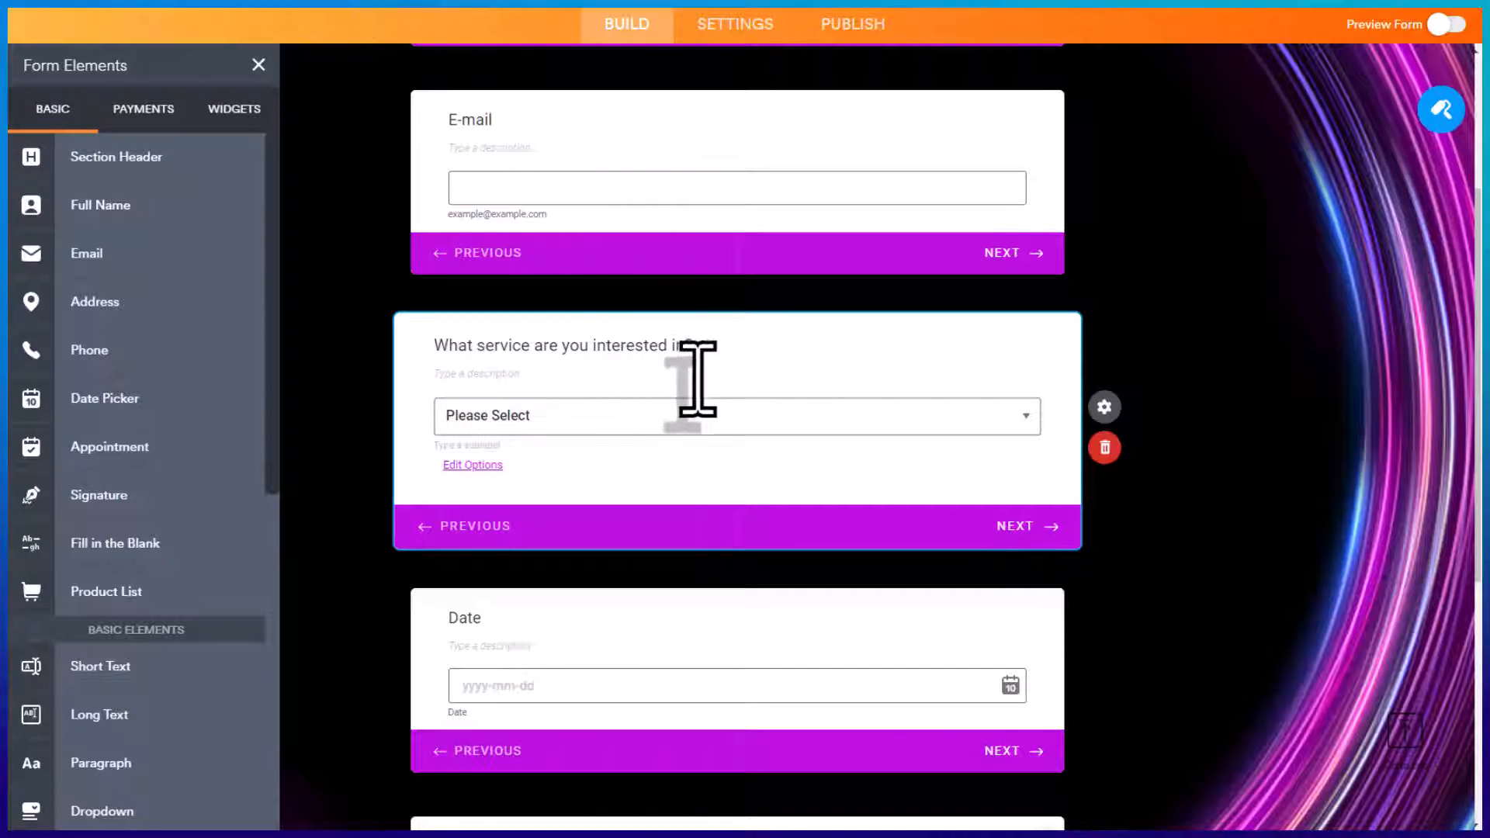
left_click(571, 421)
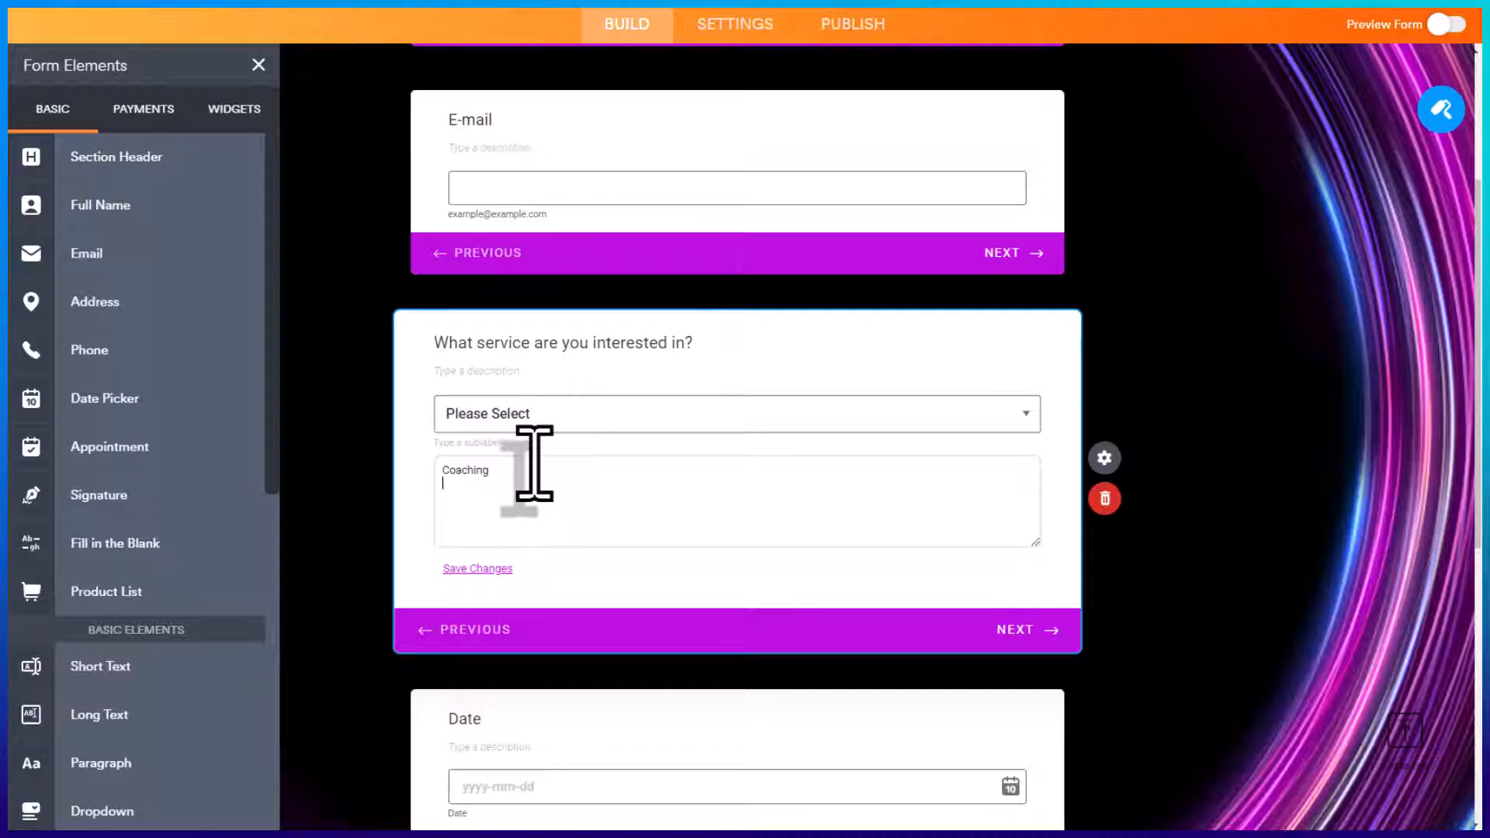
type("Auditing ")
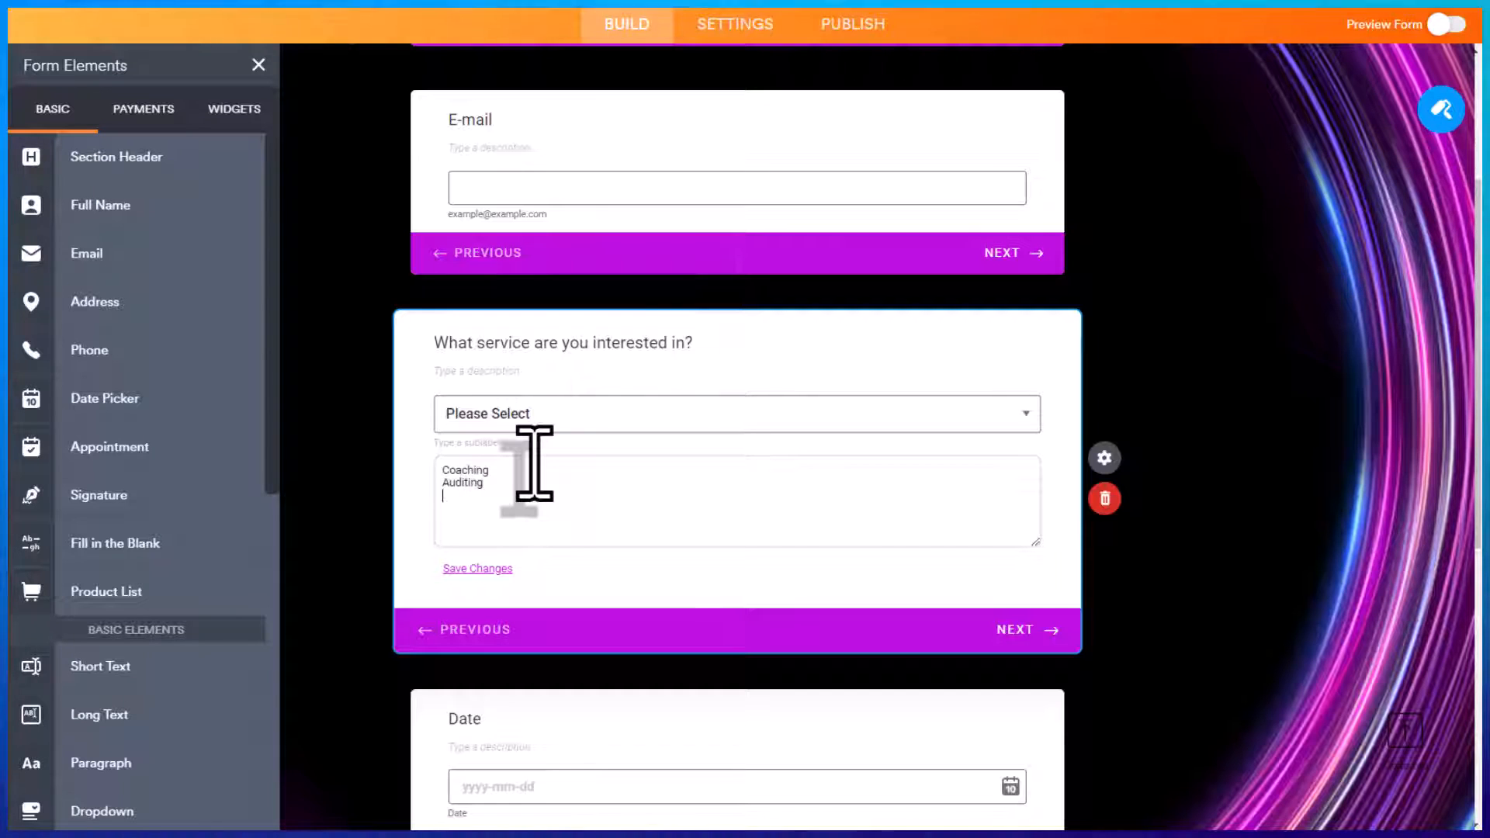
type("Product Launch")
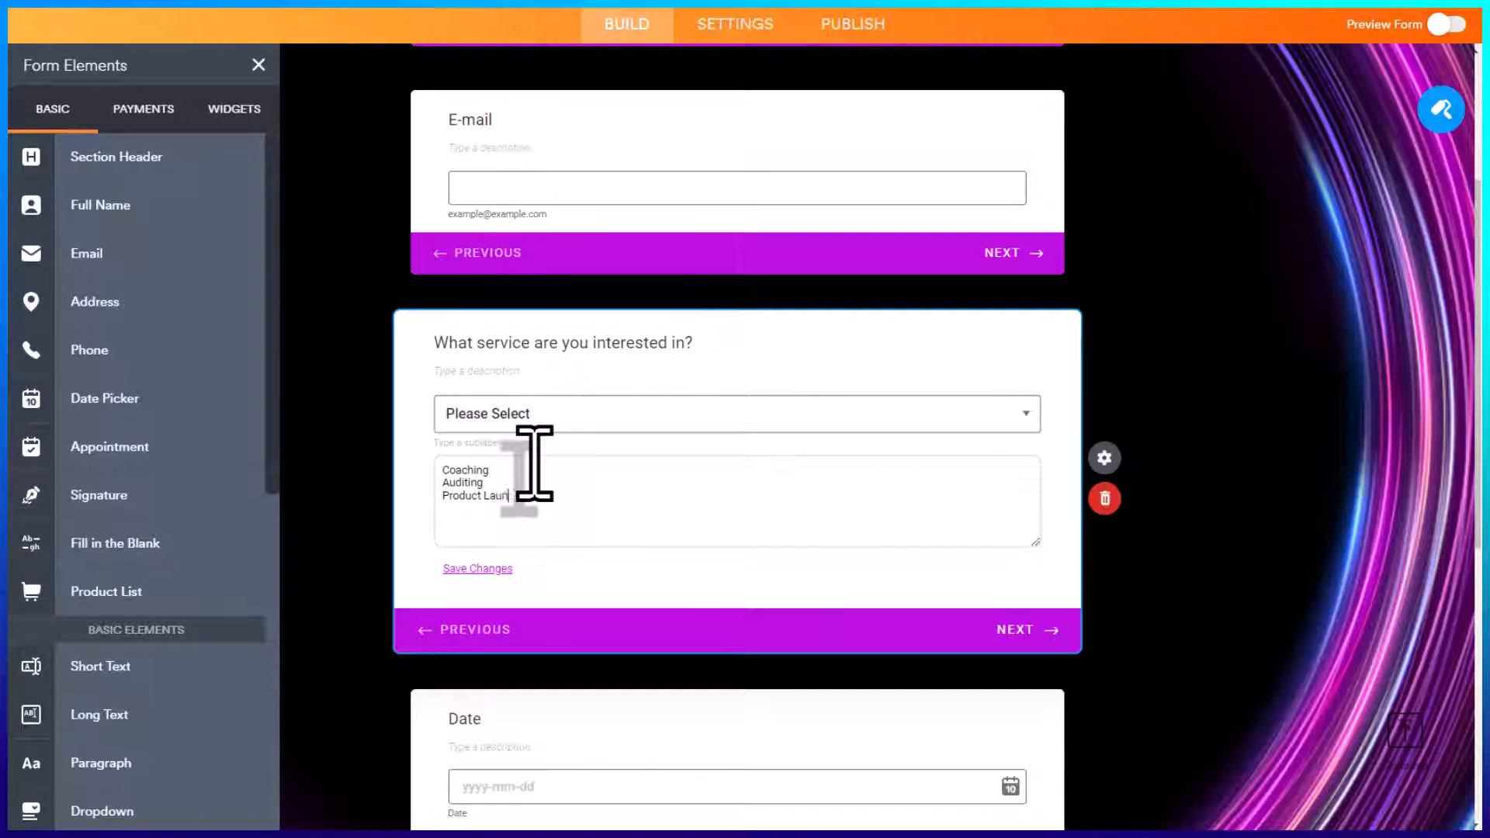
left_click(476, 569)
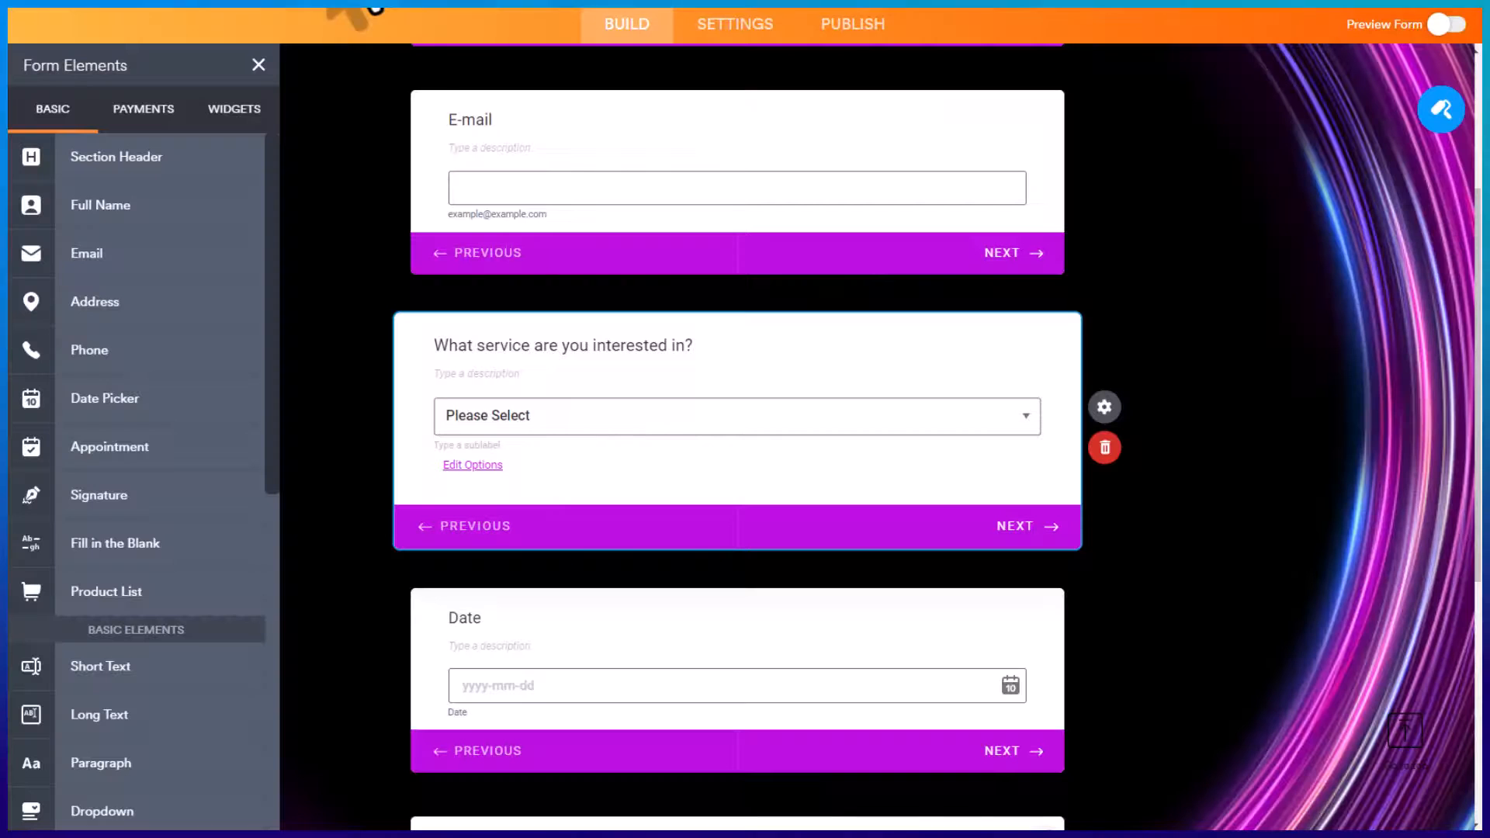
scroll(688, 424, "down", 3)
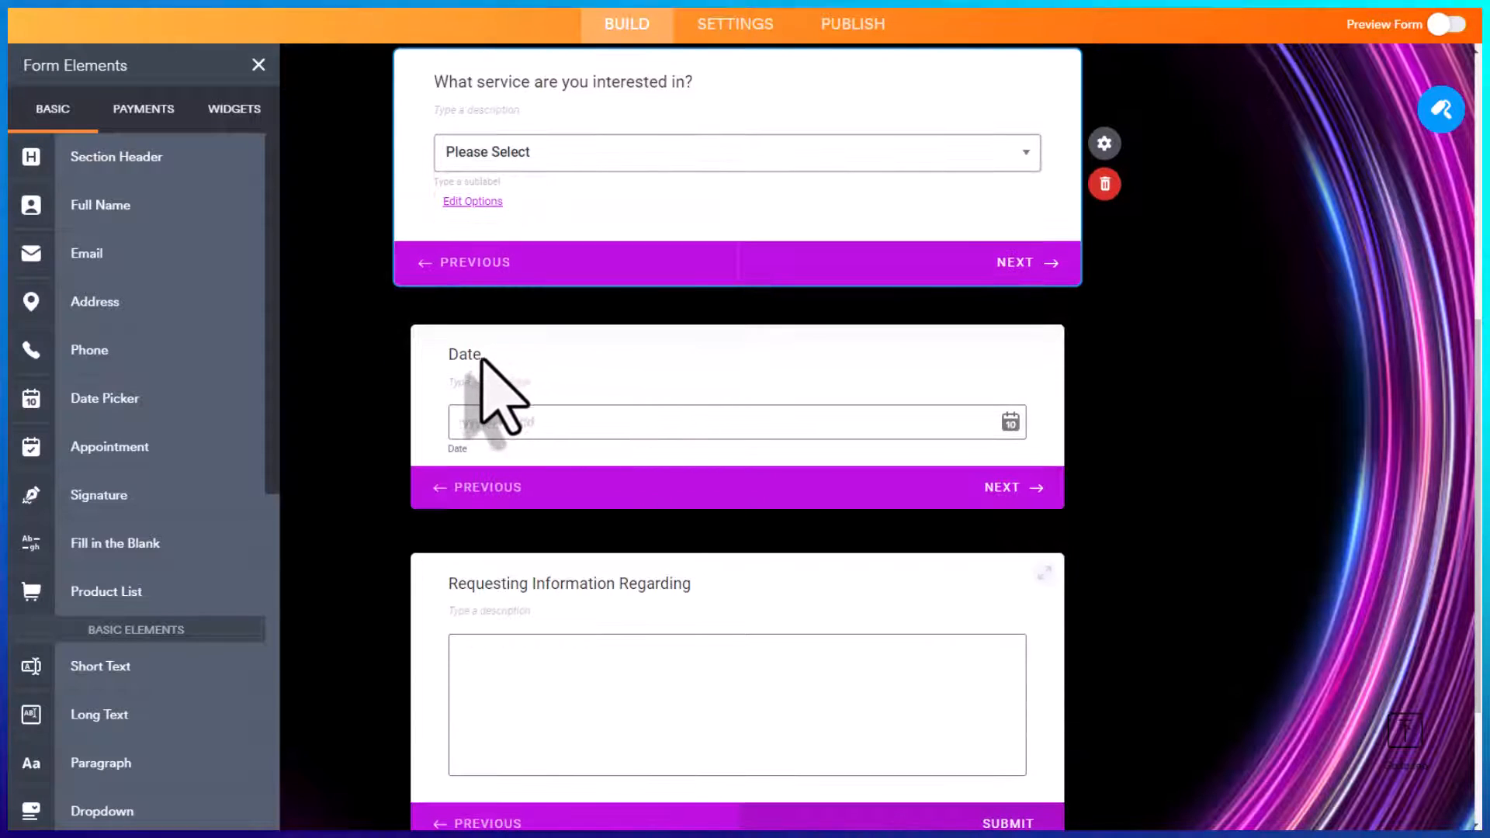
Replace the Date question's text with "When would you like to get started?".
left_click(471, 358)
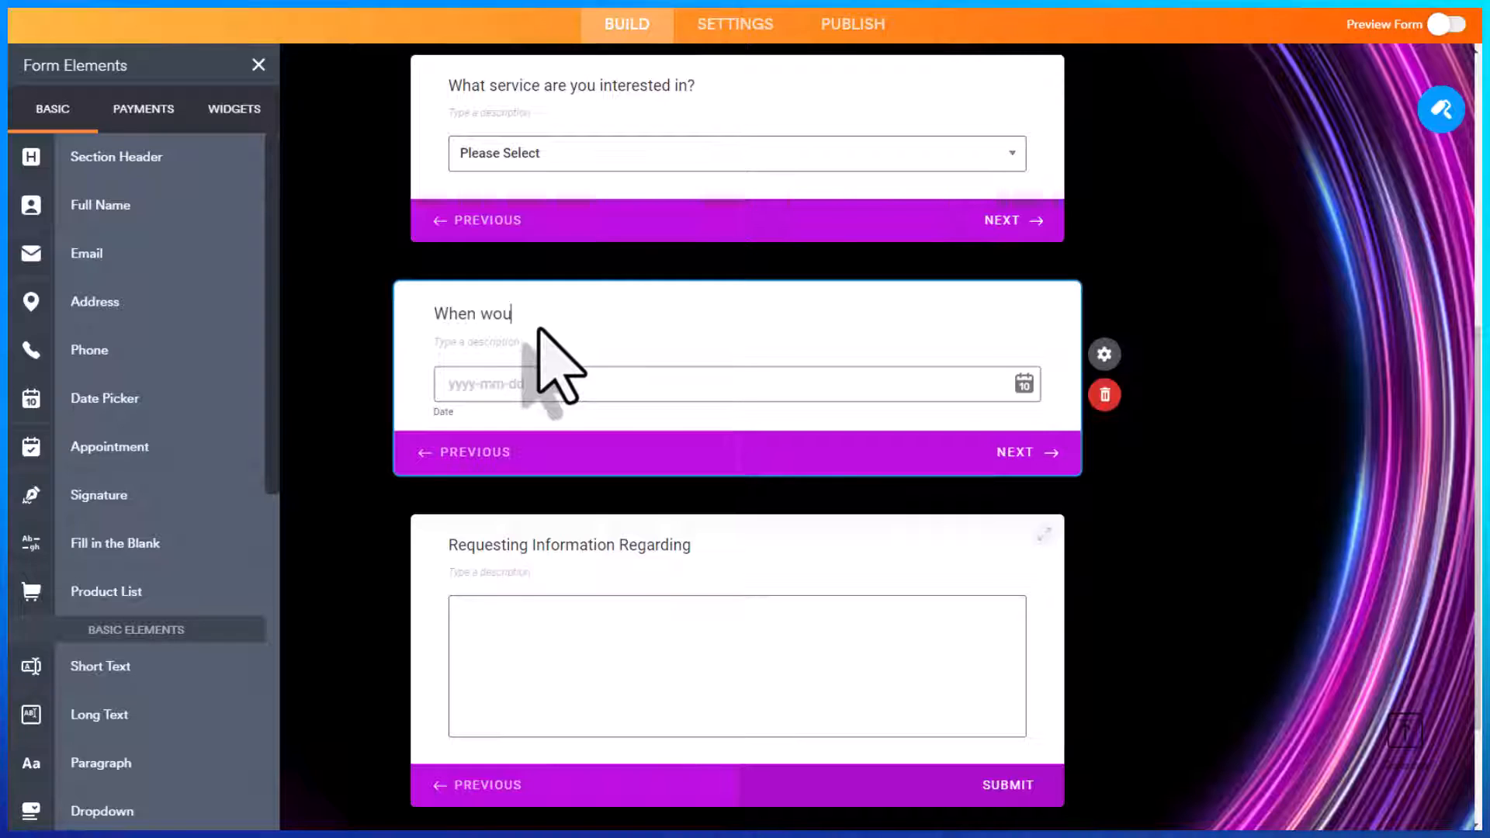
type("When would you like to g")
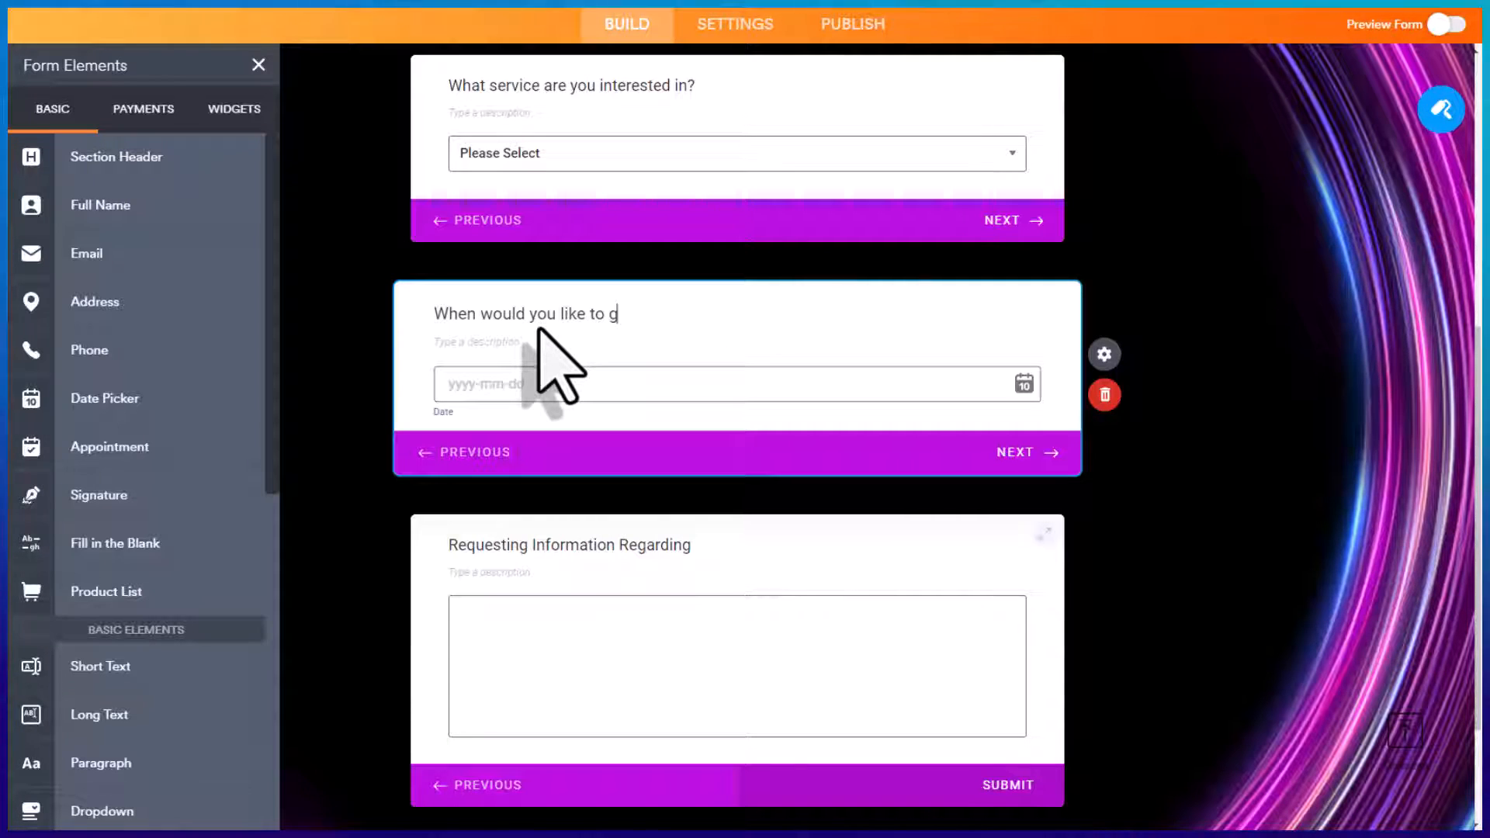
type("et started?")
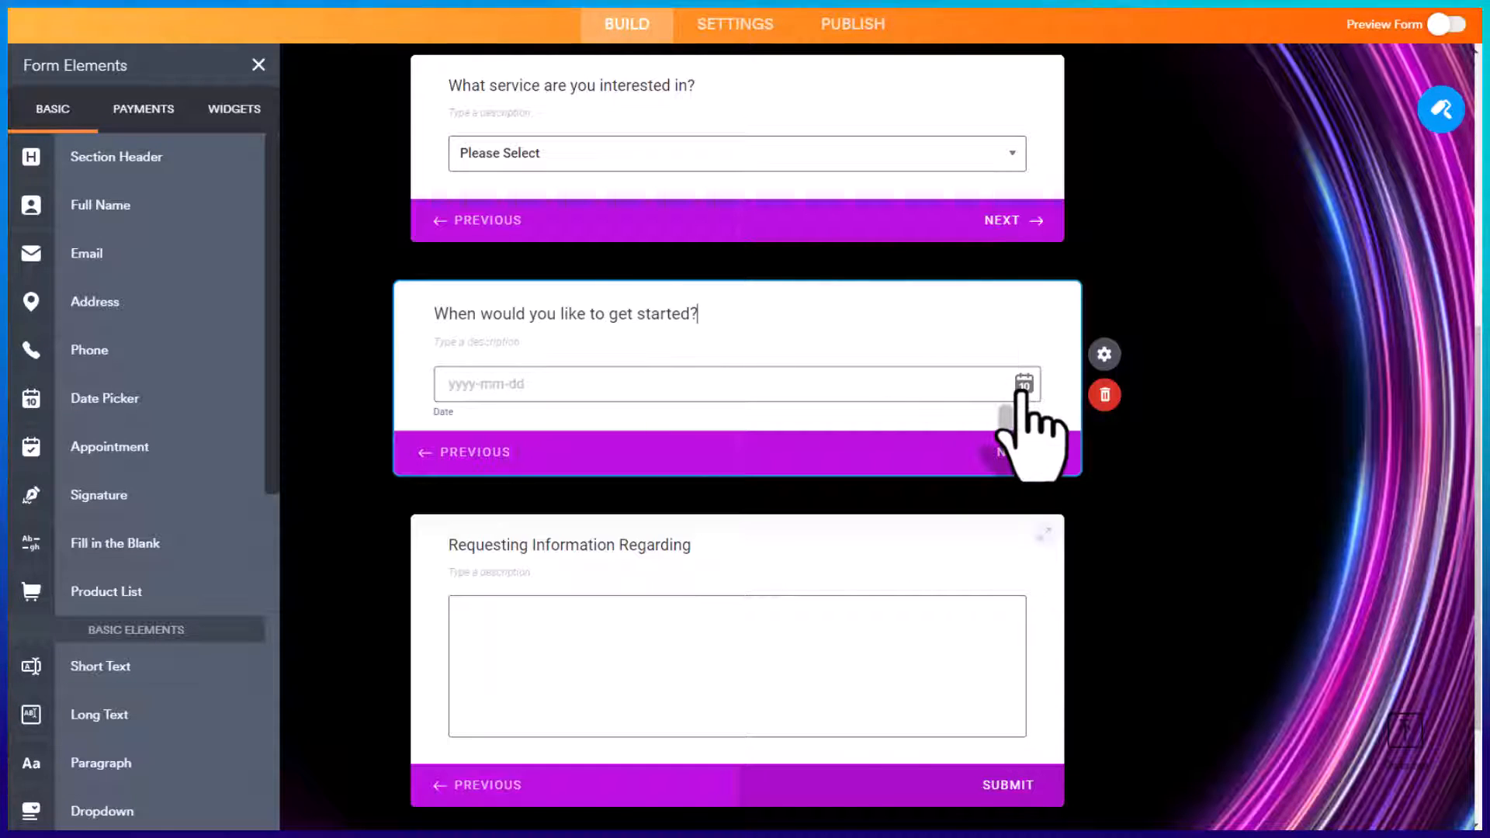
Replace the "Requesting Information Regarding" question text with "Anything else you'd like to share?".
left_click_drag(690, 544, 400, 548)
key("BackSpace")
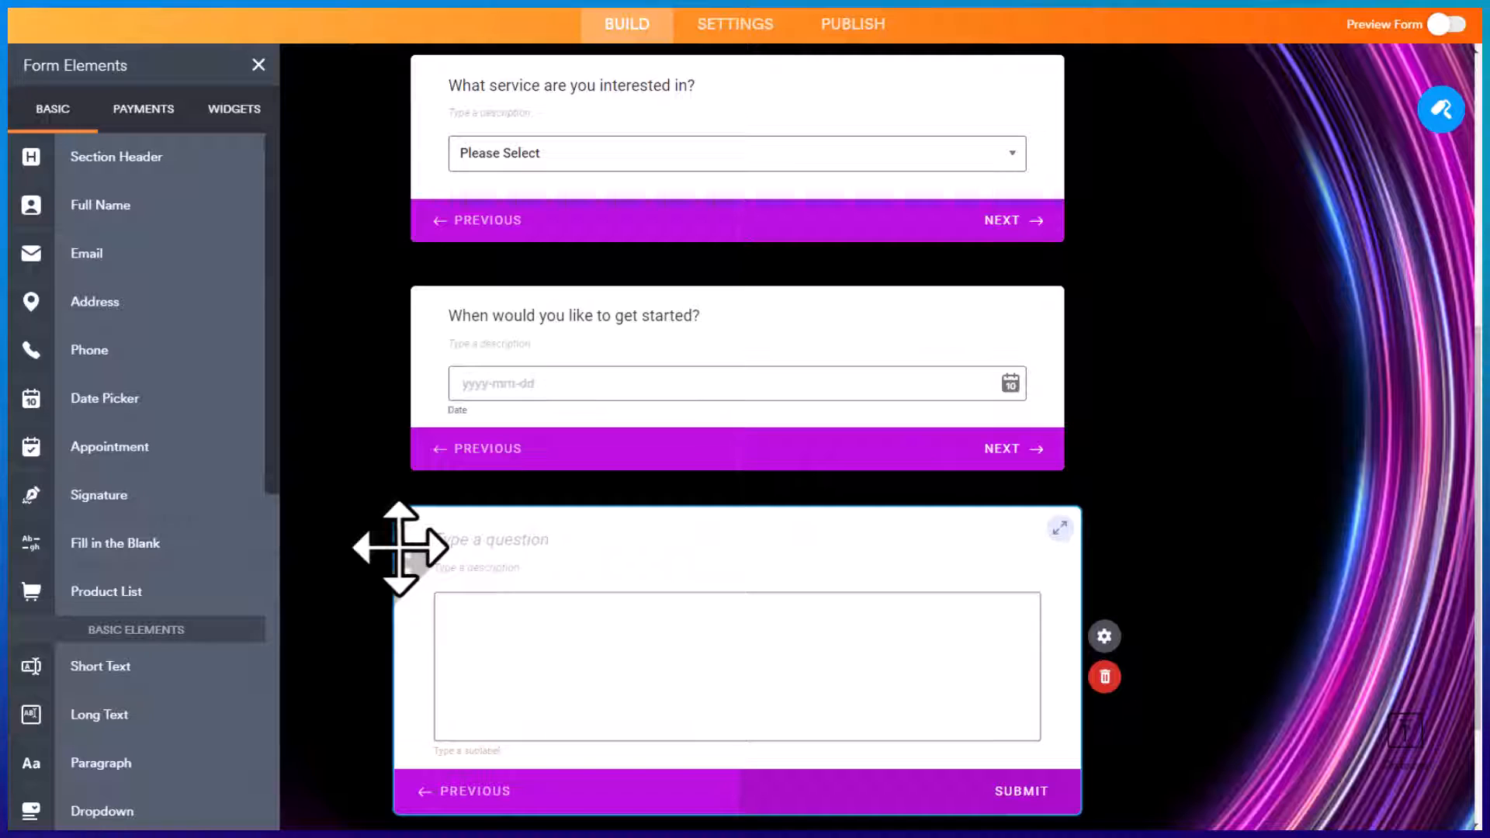
type("Anyt")
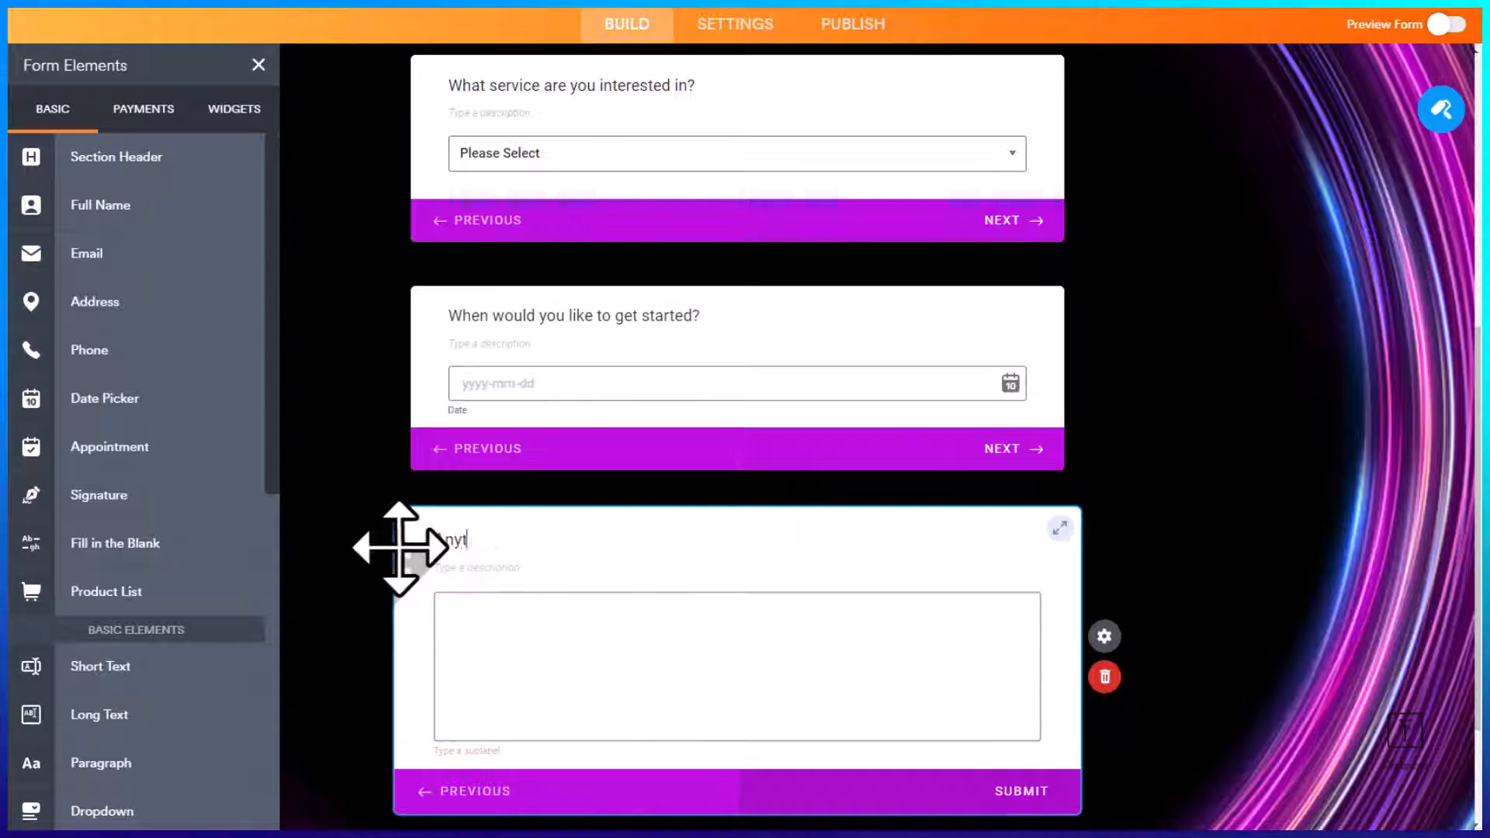
type("hing else you'd like to share?")
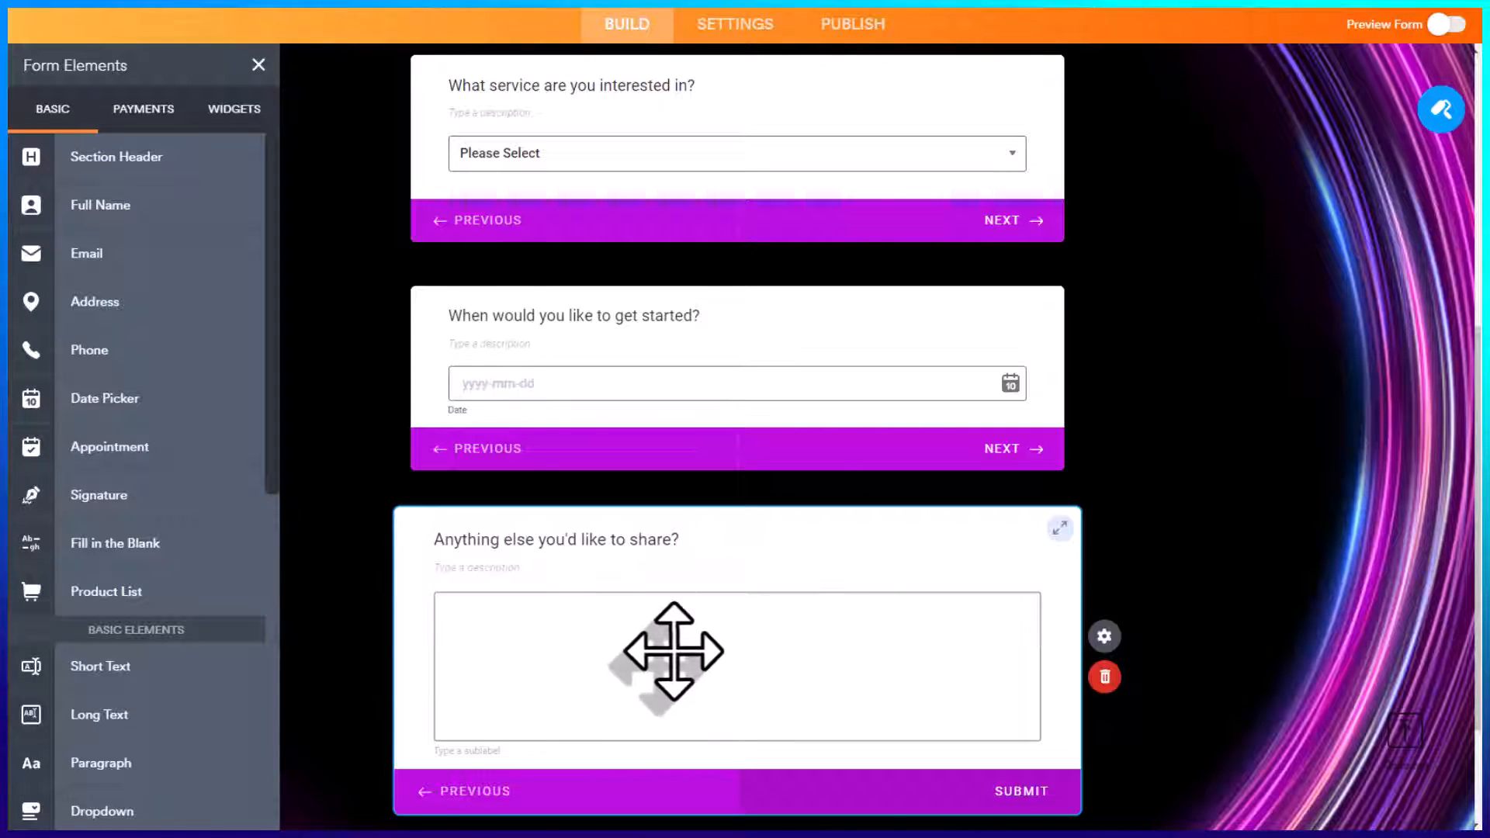
left_click(1255, 552)
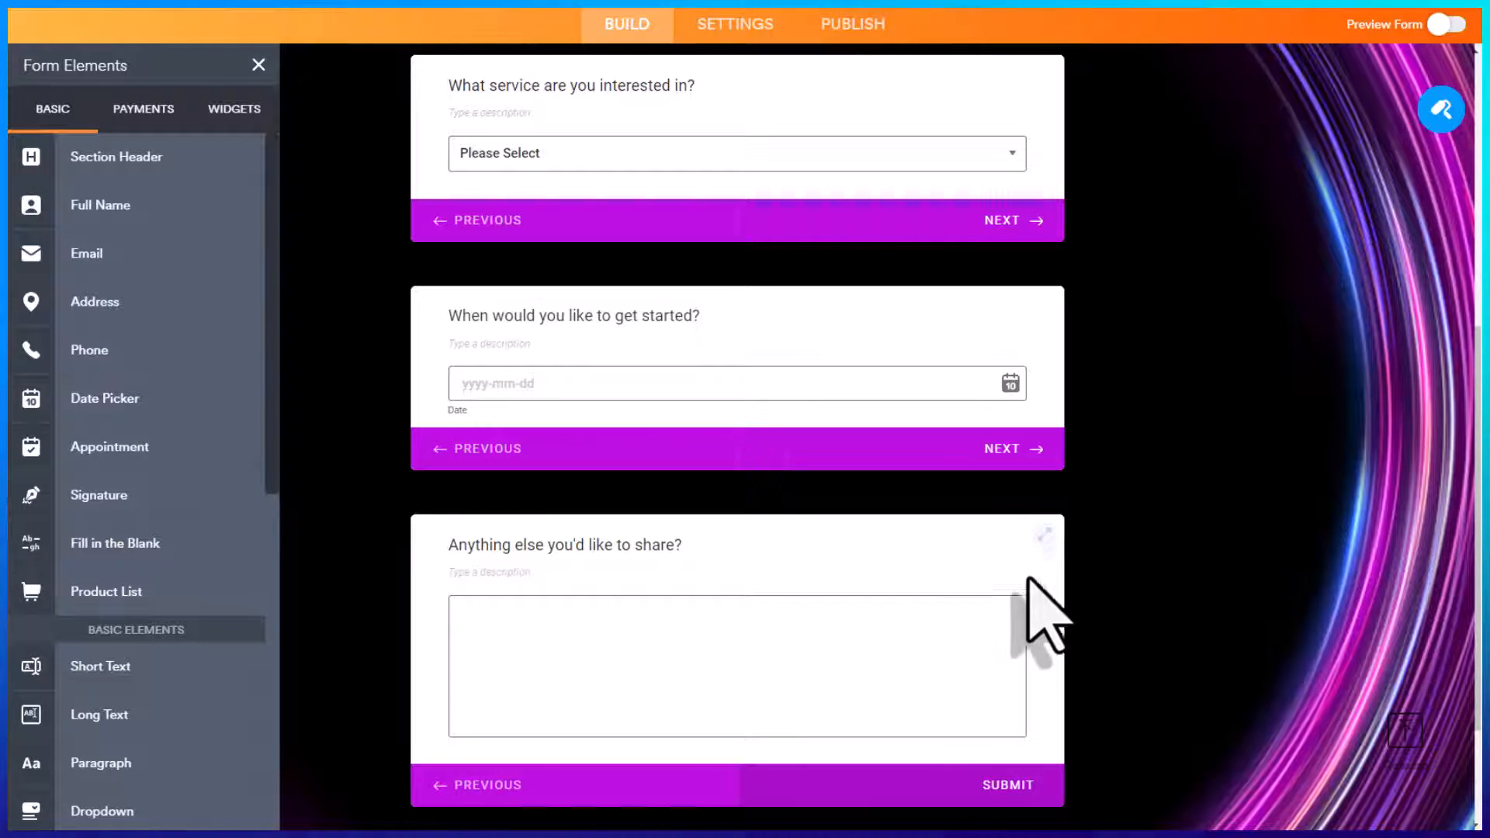
Review the finished form's questions and open the form's integration settings.
scroll(1009, 615, "up", 5)
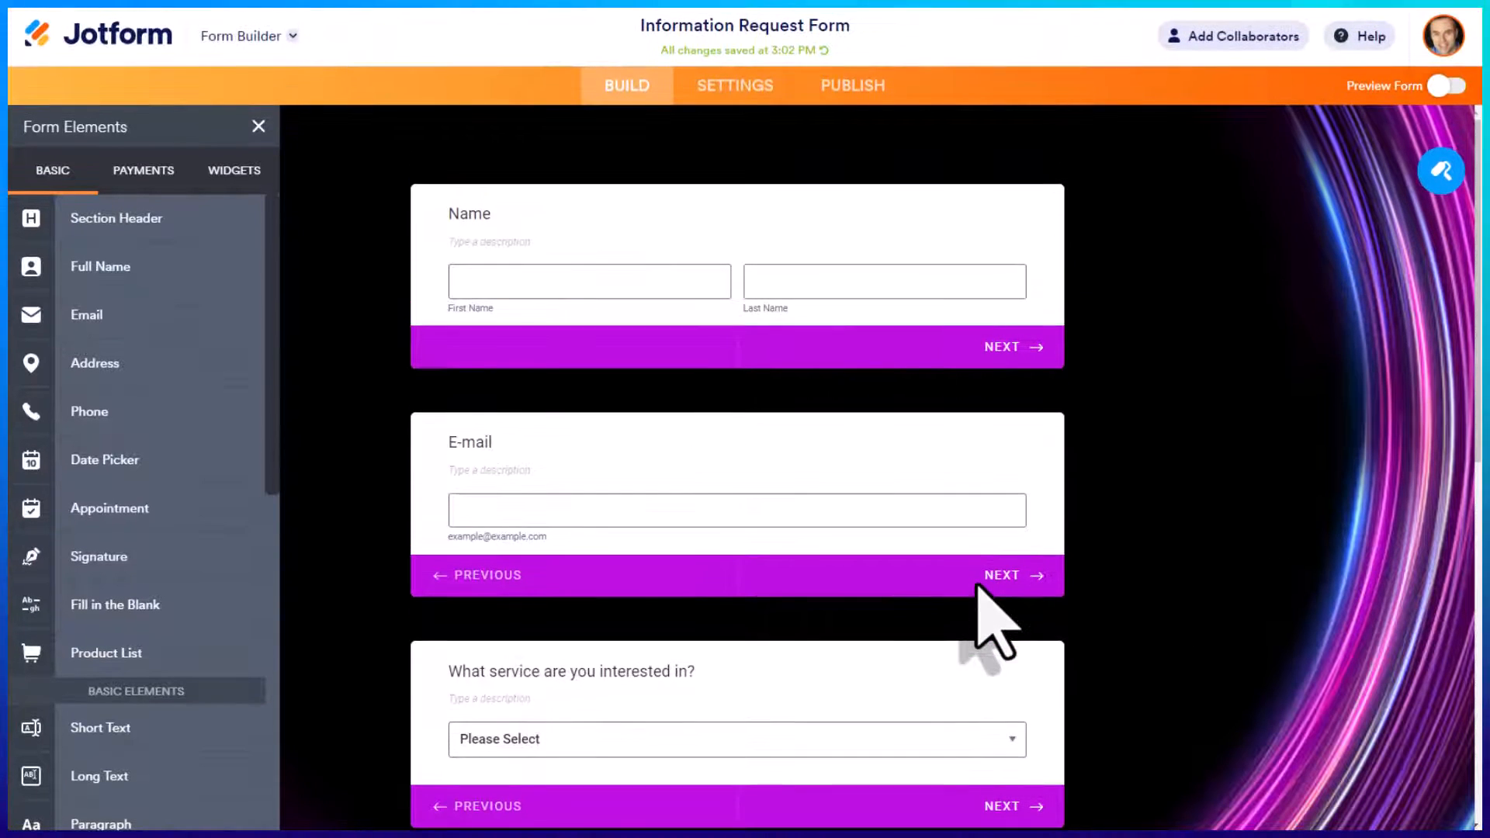
scroll(937, 494, "down", 6)
scroll(940, 496, "up", 6)
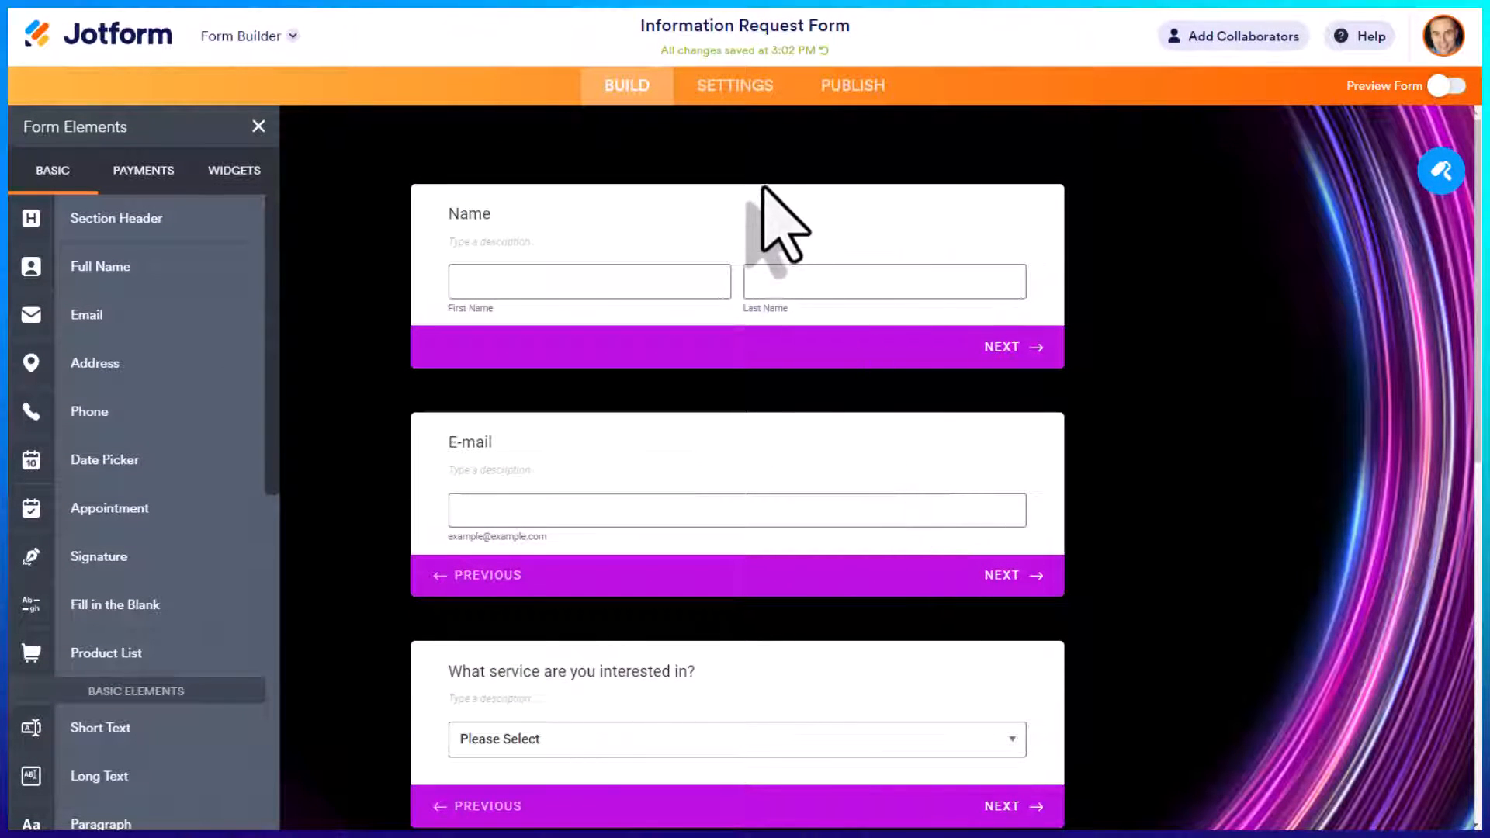
mouse_move(743, 152)
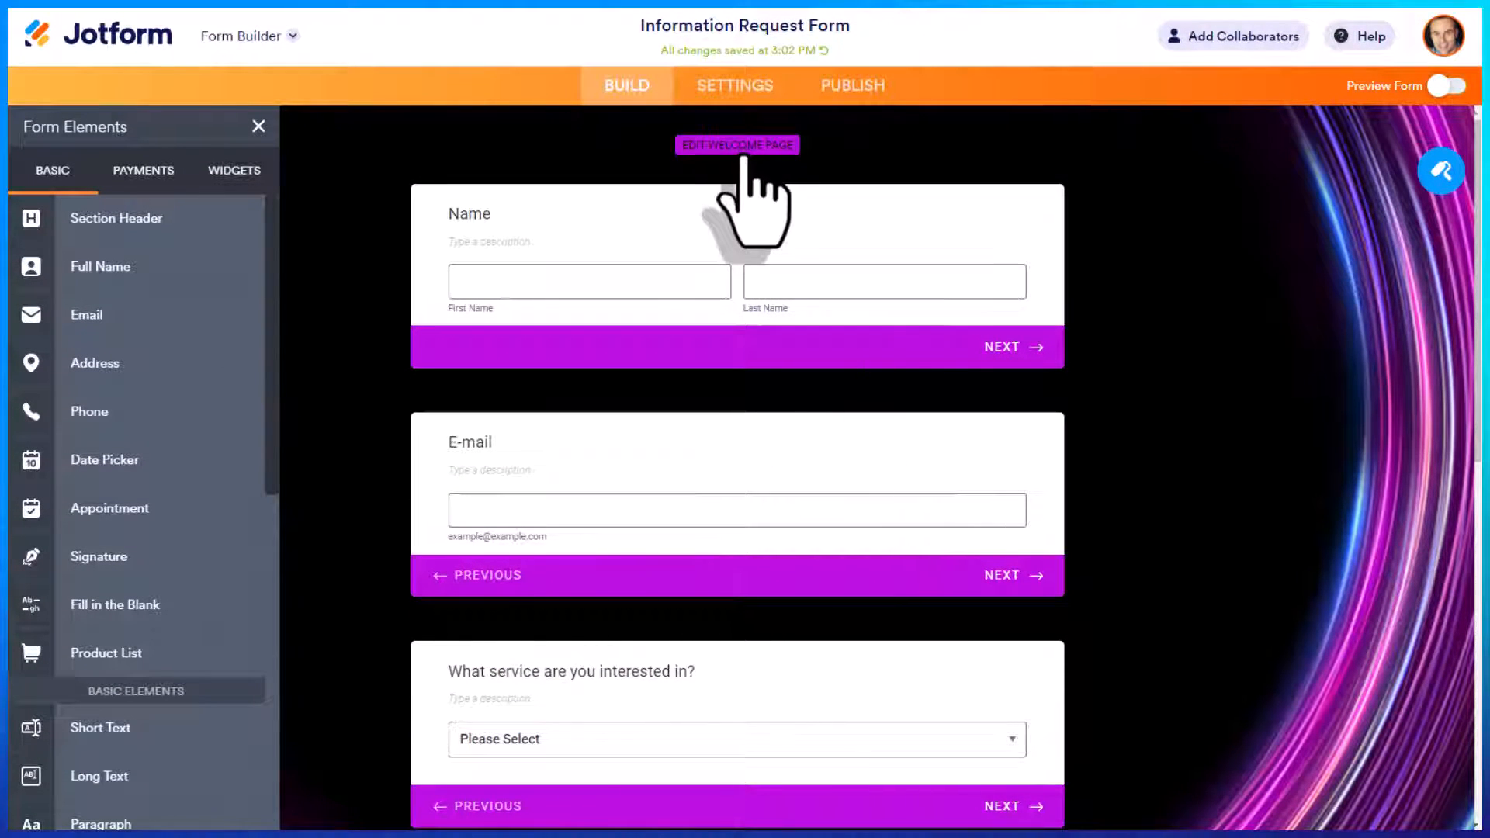
left_click(733, 94)
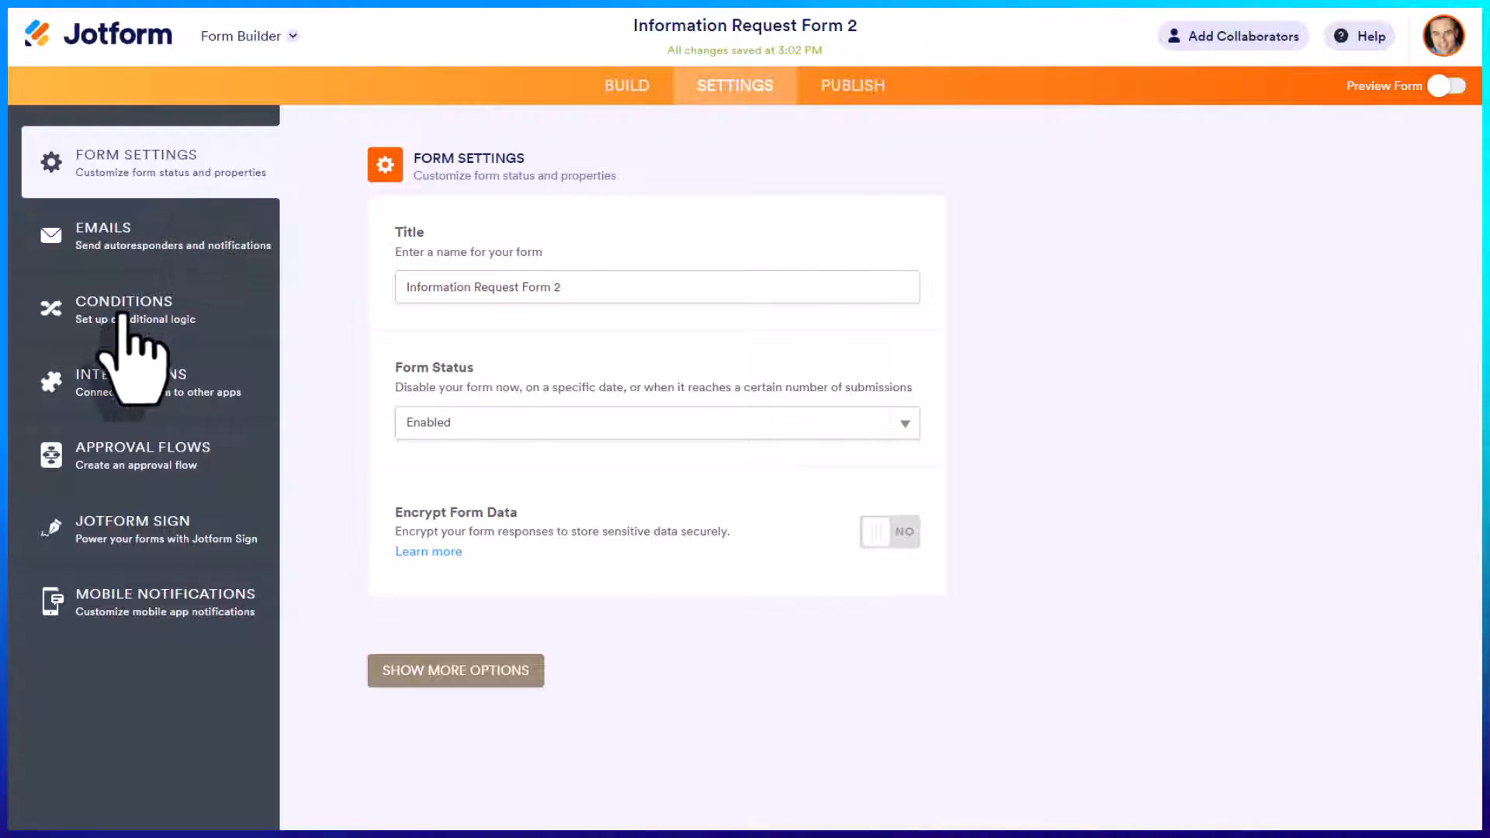
left_click(116, 378)
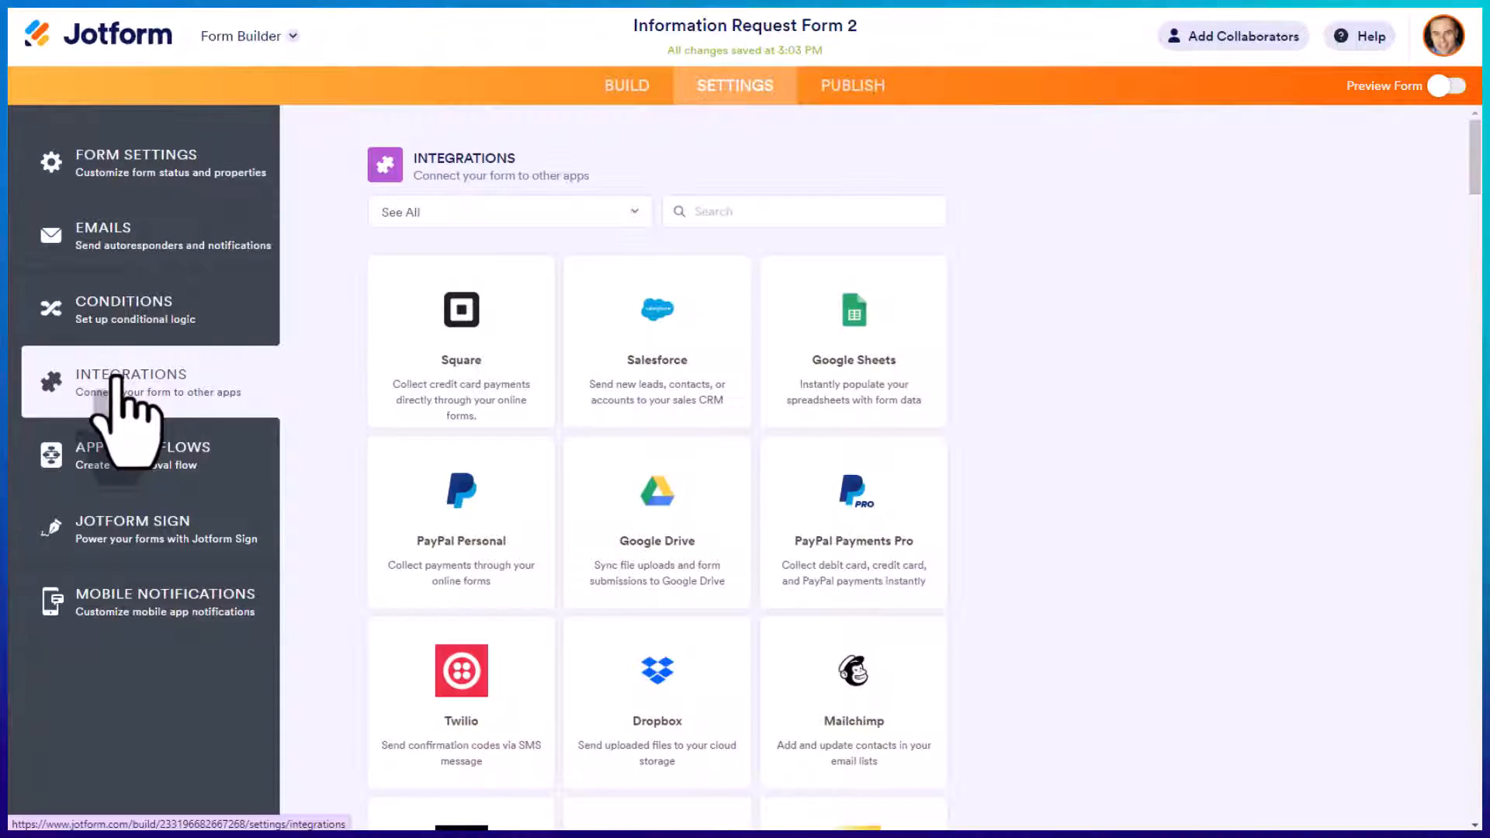
Browse the available integrations, search them for "trello" and open the Trello integration.
scroll(807, 481, "down", 1)
scroll(807, 464, "down", 10)
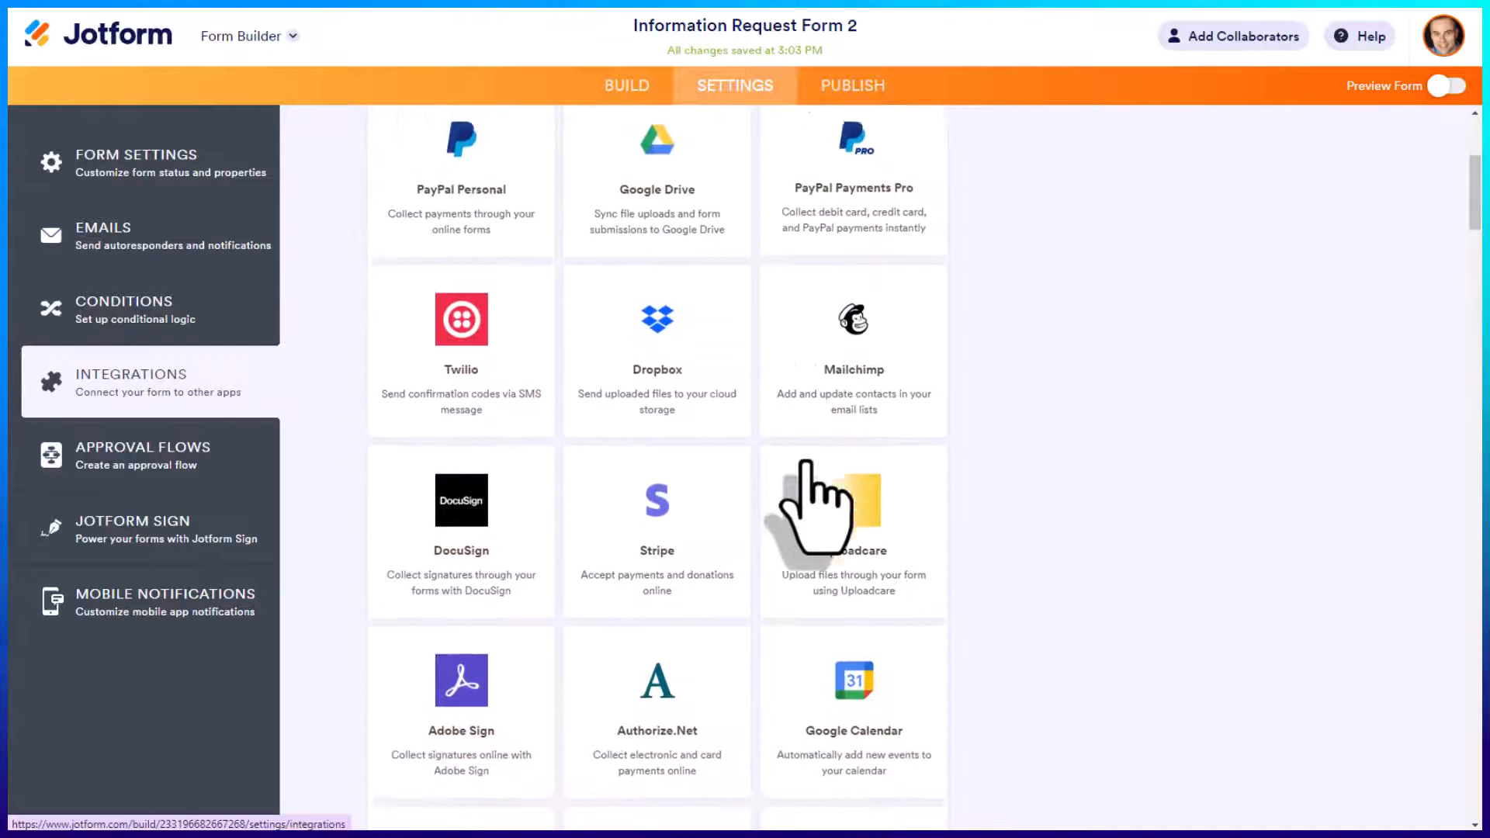
scroll(807, 464, "down", 9)
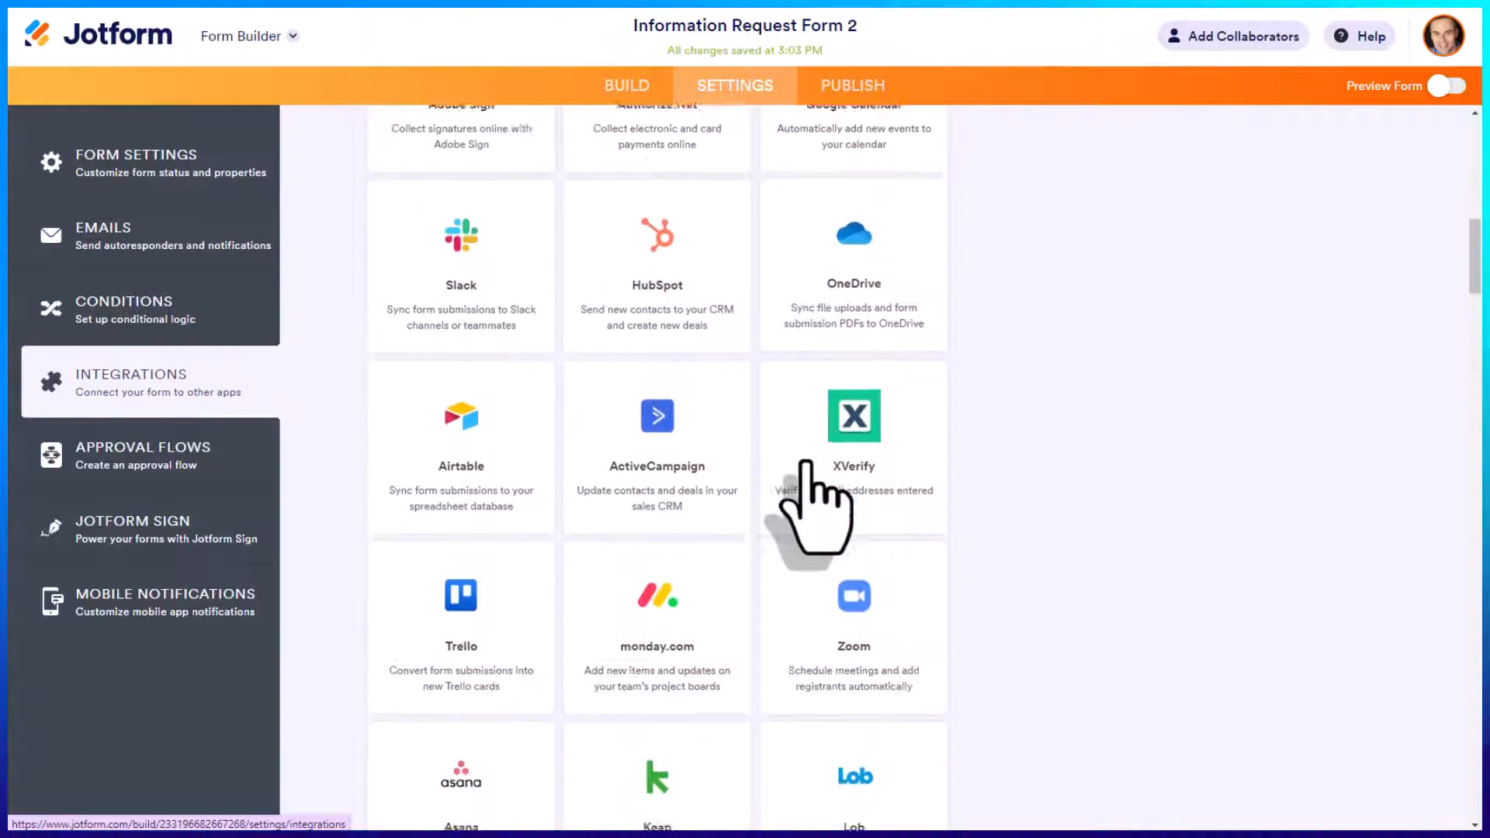
scroll(807, 463, "up", 20)
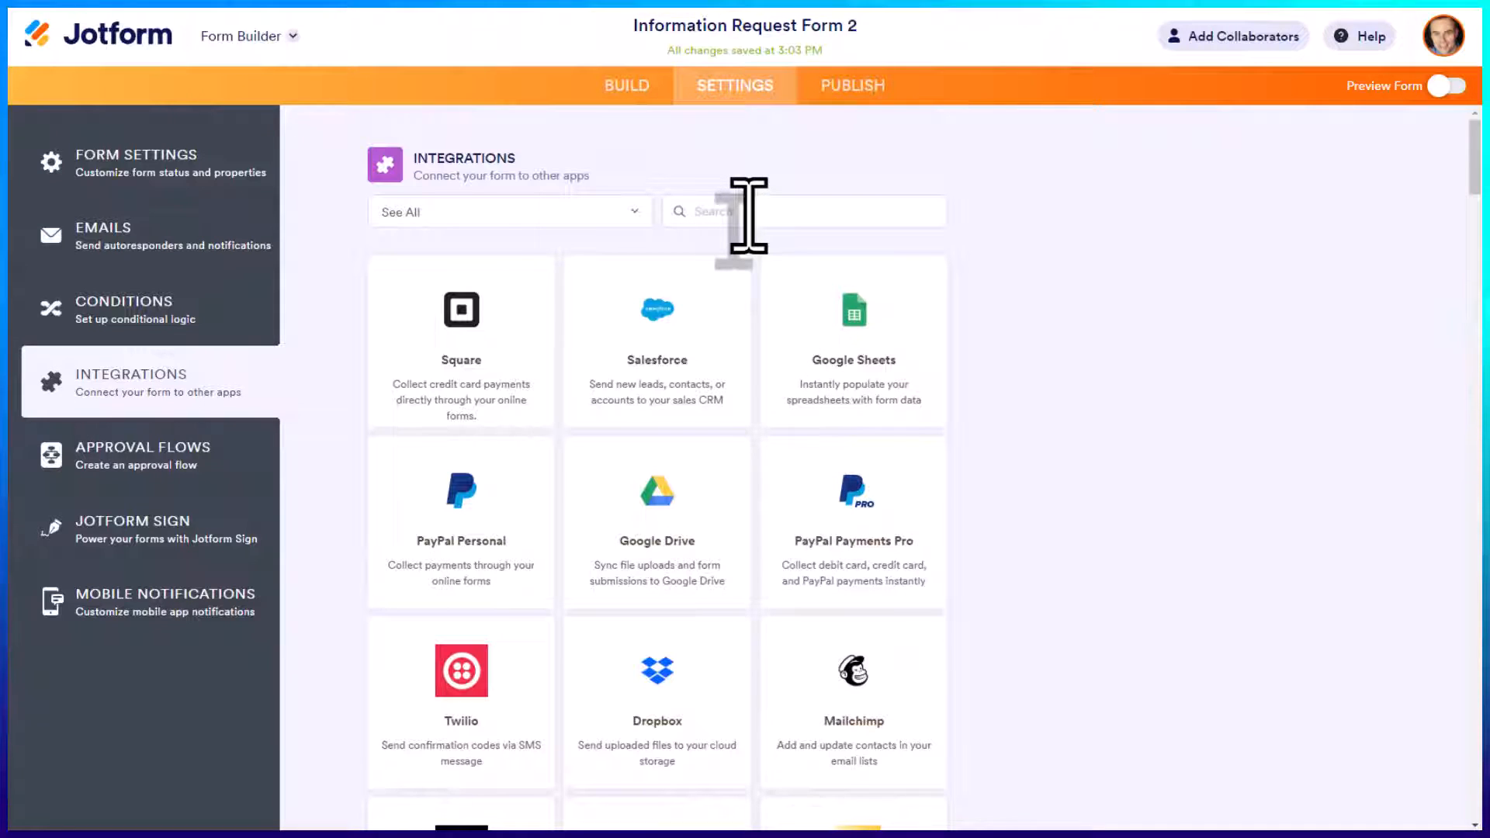
left_click(748, 214)
type("trello")
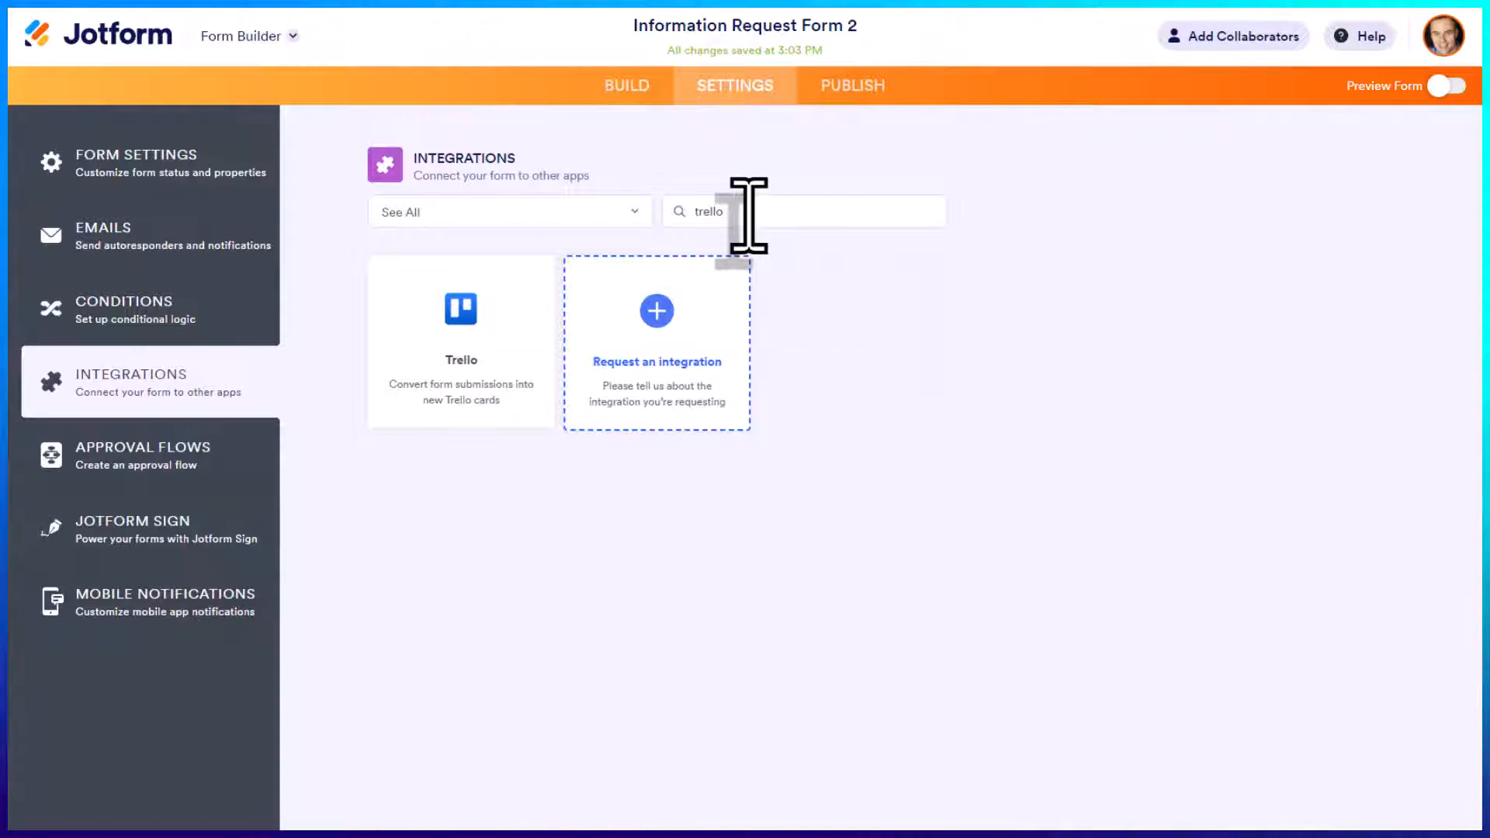
left_click(464, 321)
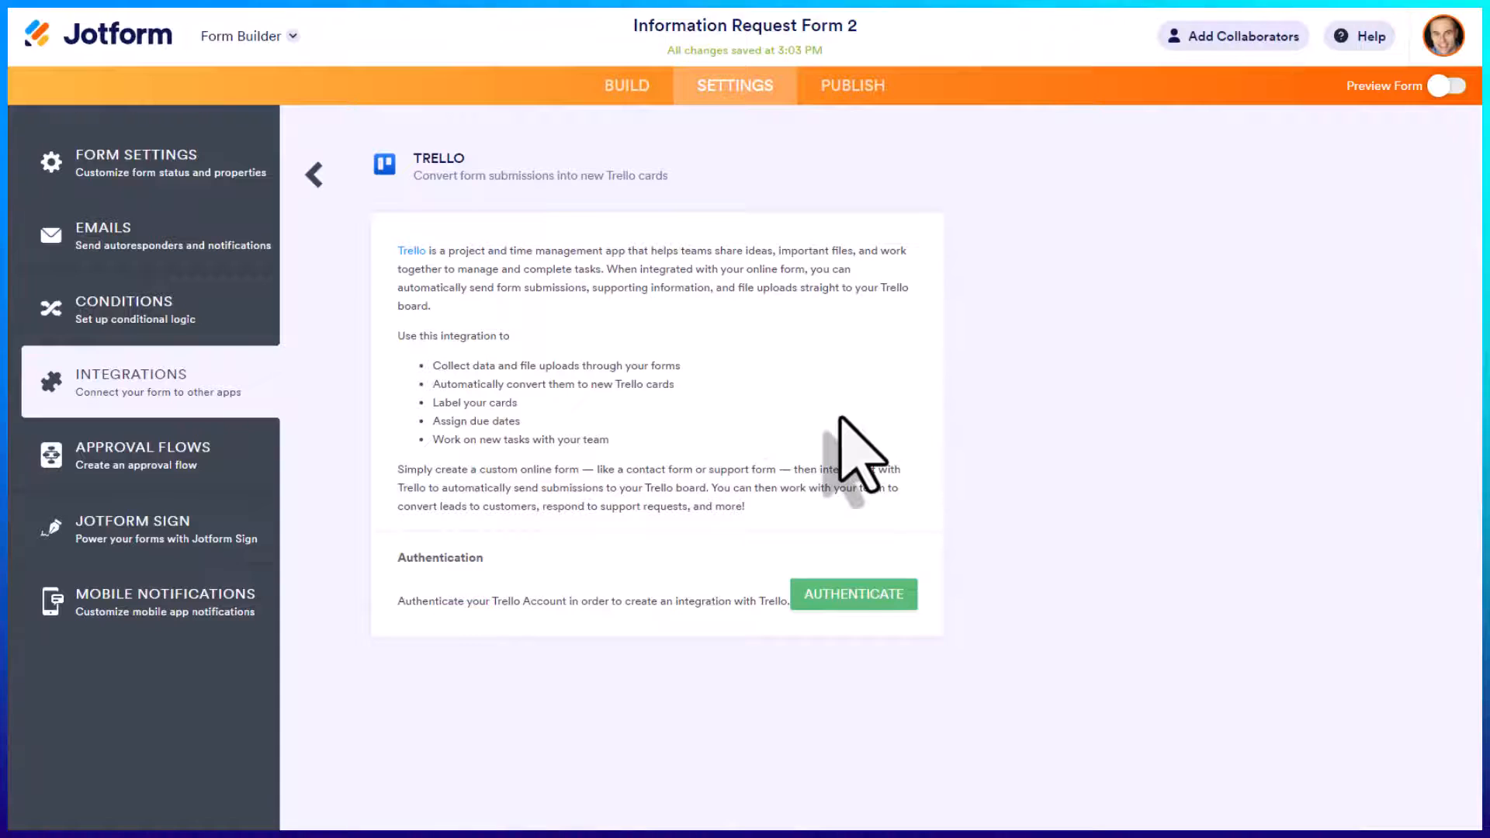
Authenticate the Trello account and set the integration's action type to Create card.
left_click(842, 605)
left_click(828, 312)
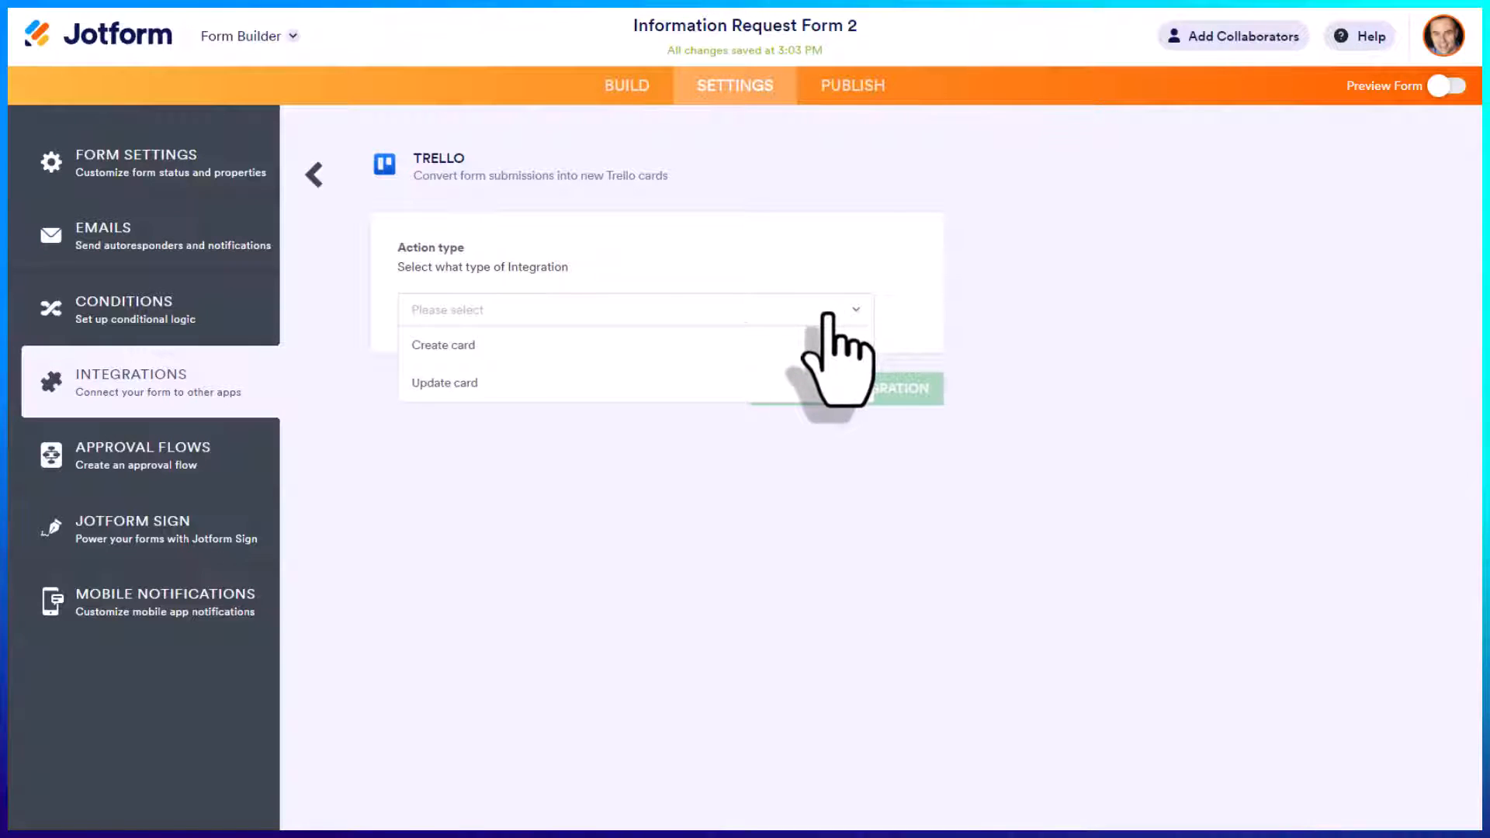
left_click(458, 346)
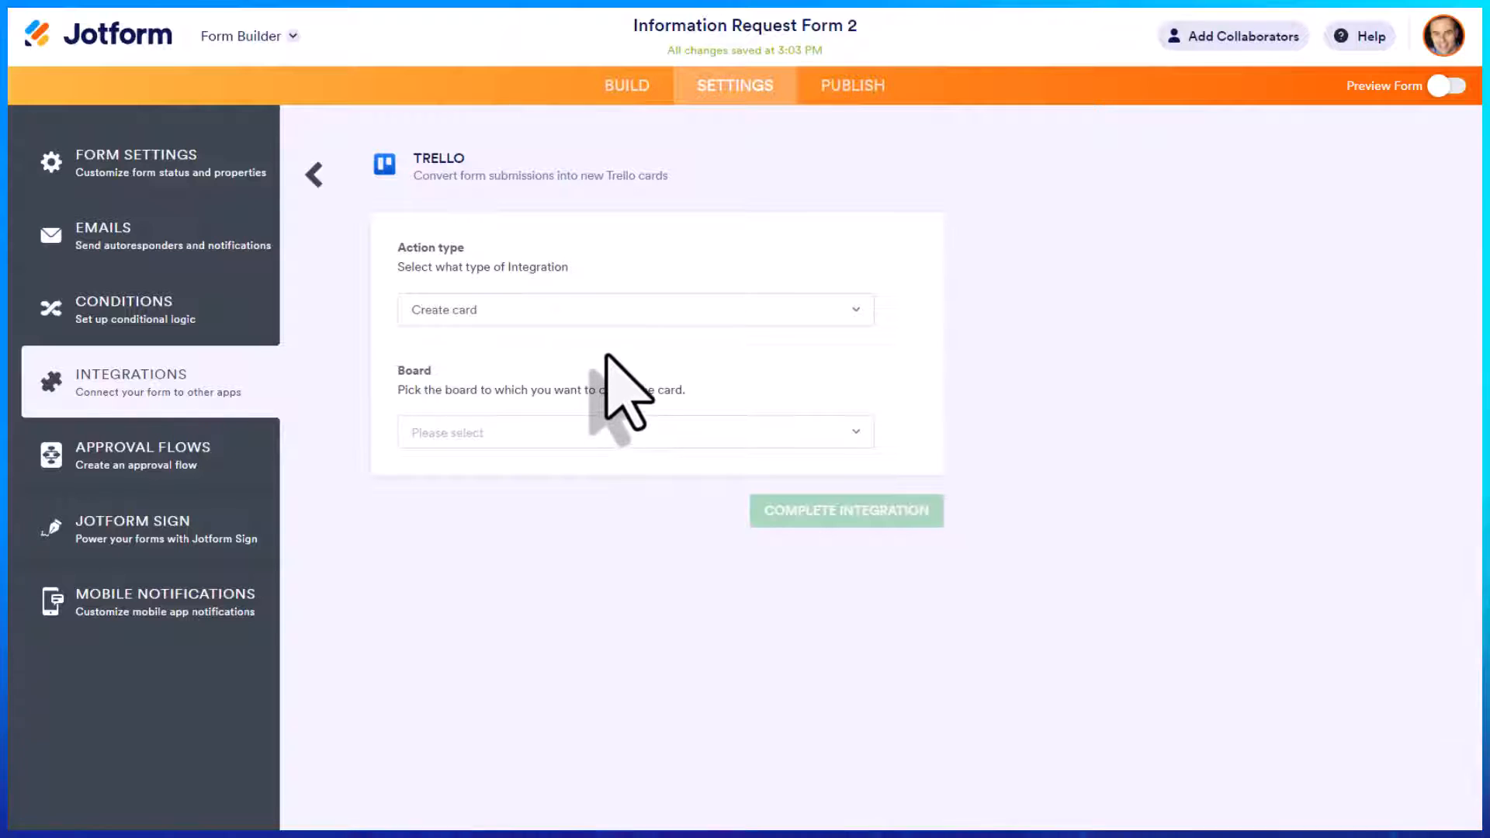
Choose Sales Pipeline as the board and New Requests as the list for the created cards.
left_click(814, 439)
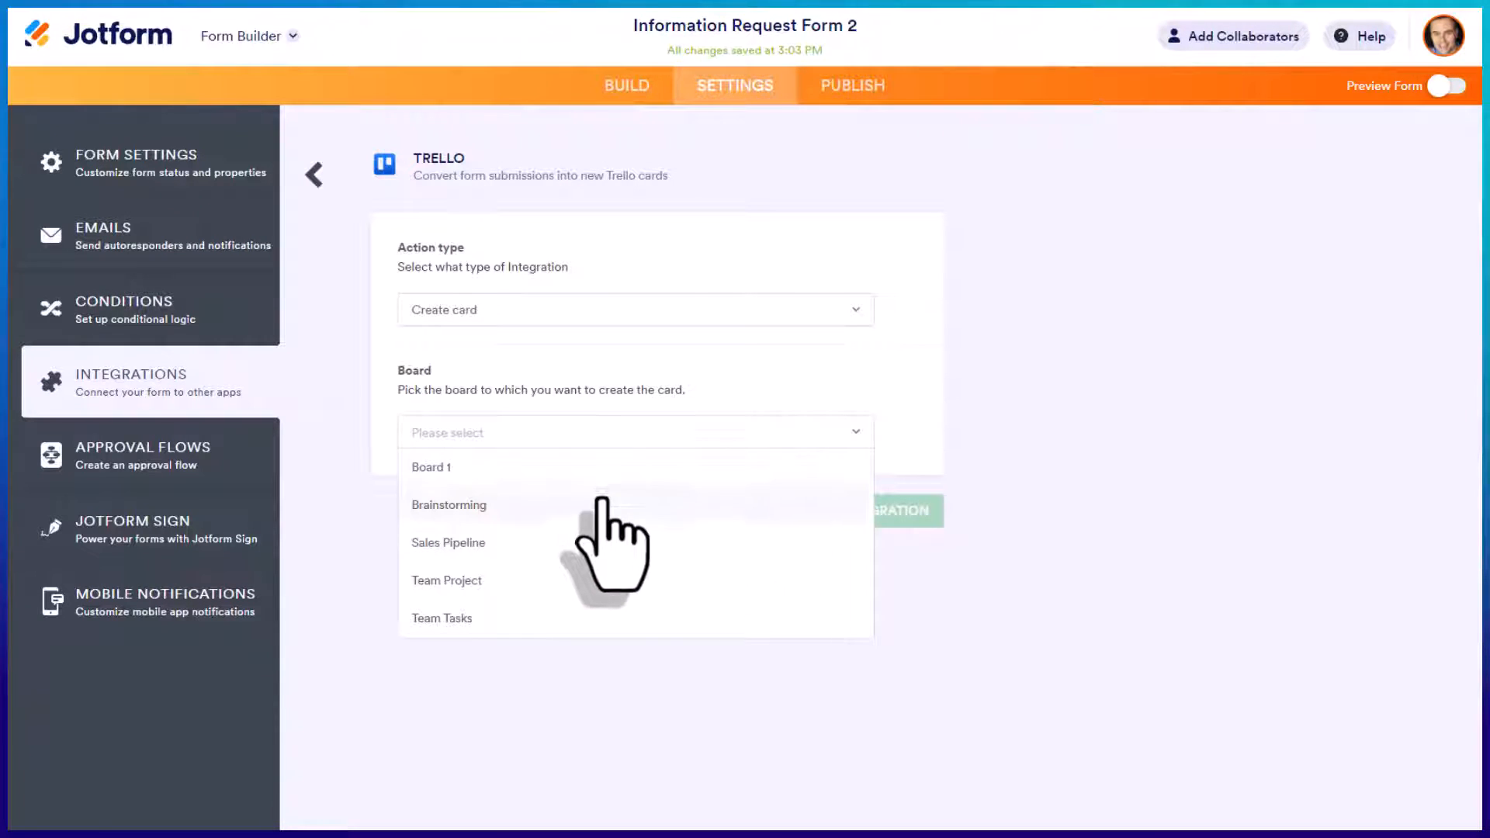
left_click(481, 544)
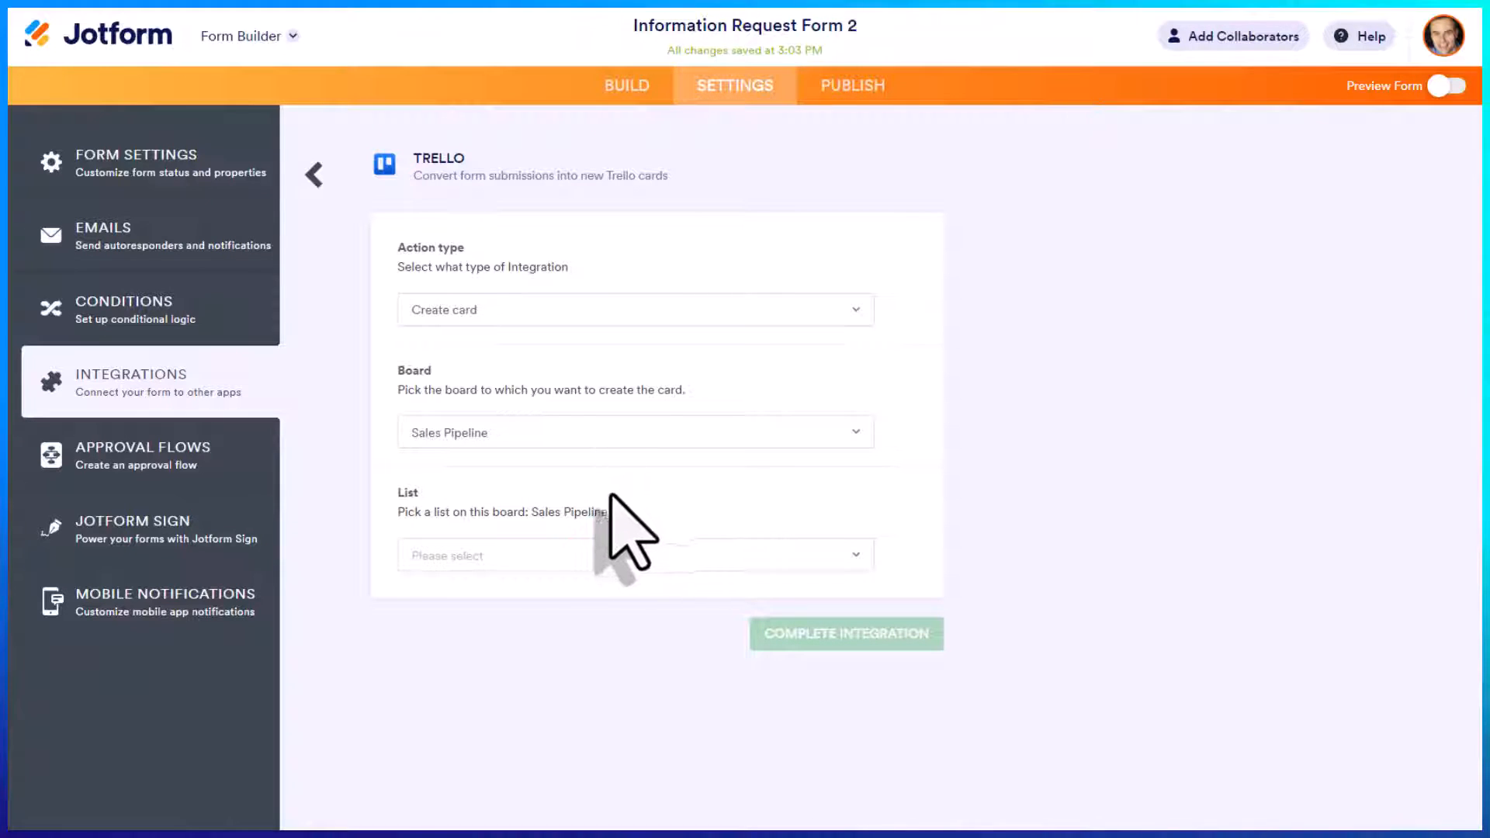
left_click(583, 555)
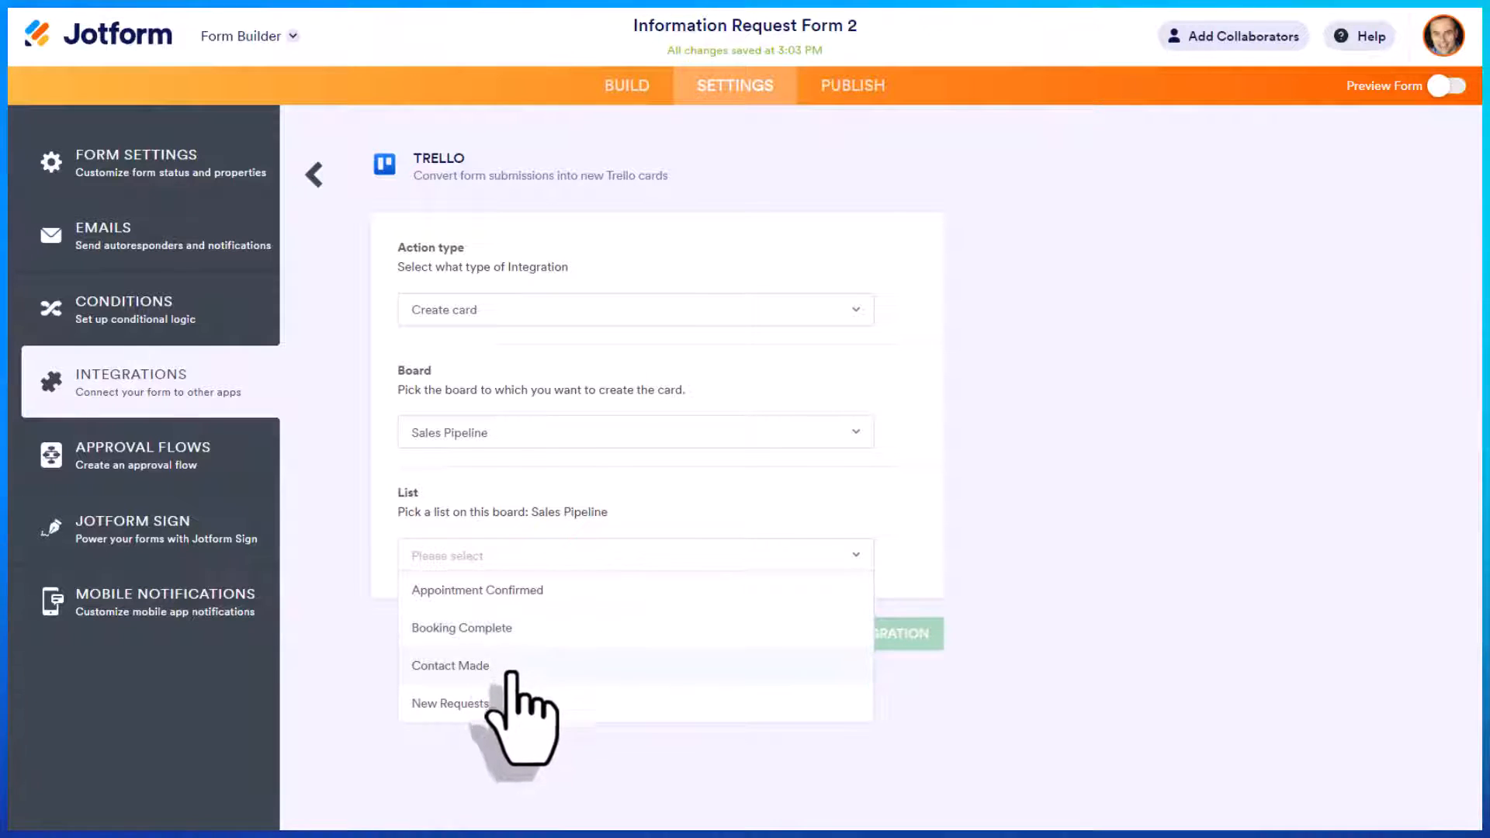
left_click(468, 703)
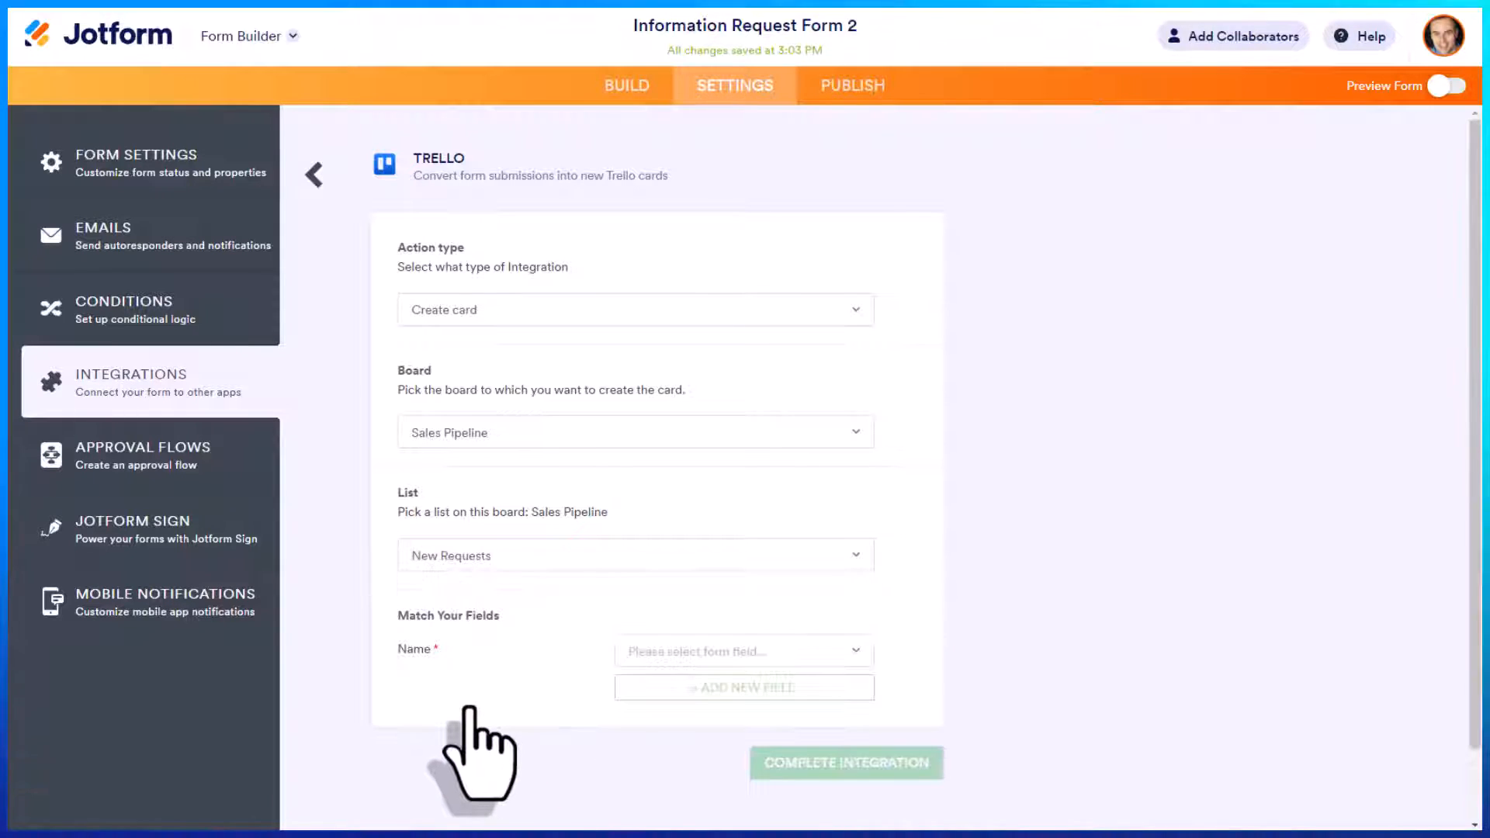
Match the card's Name to the form's Name field, and check the card titles on the Sales Pipeline board in Trello.
scroll(539, 666, "down", 1)
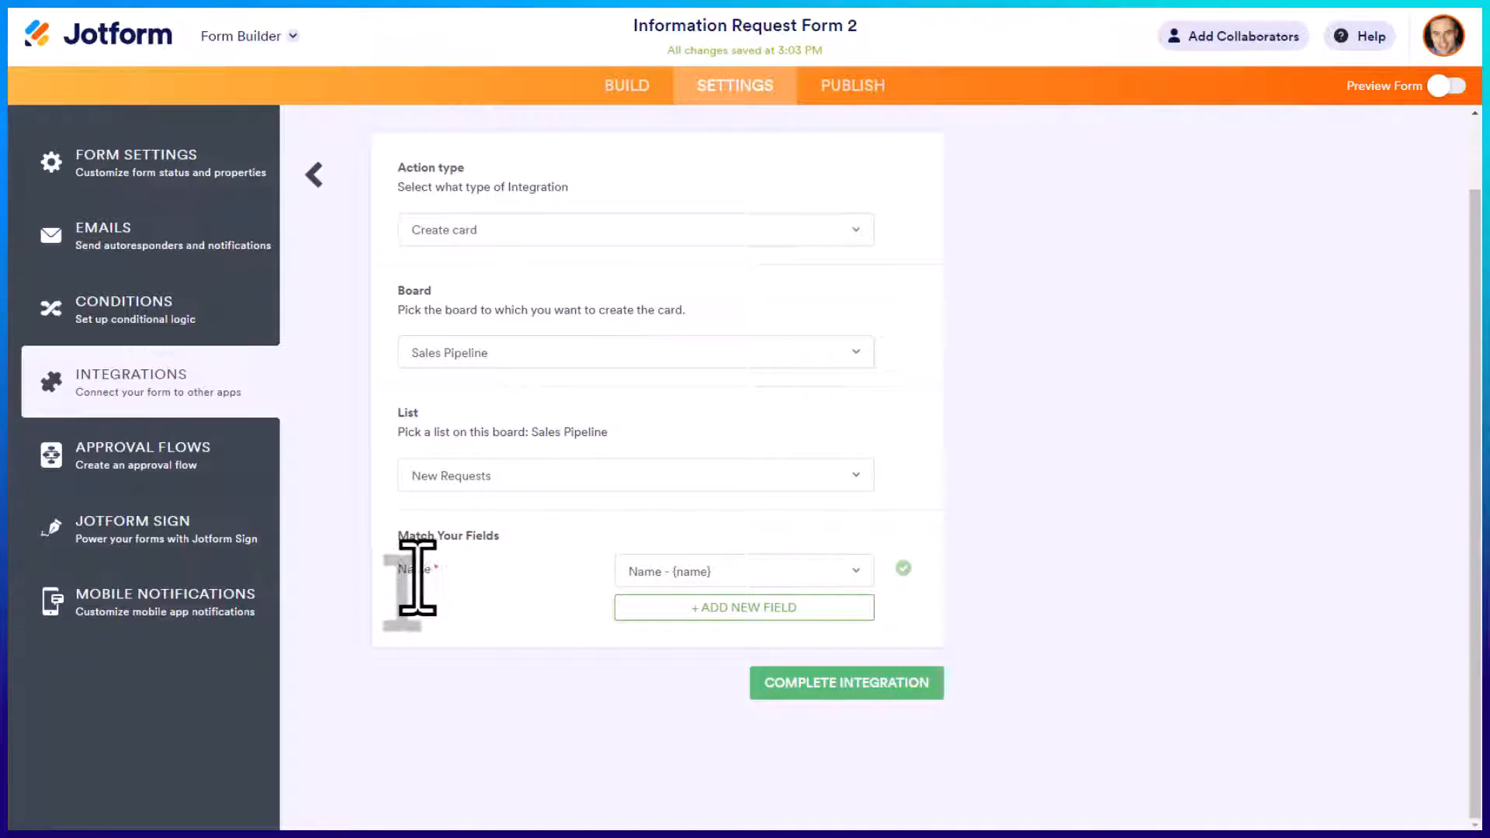
left_click(733, 578)
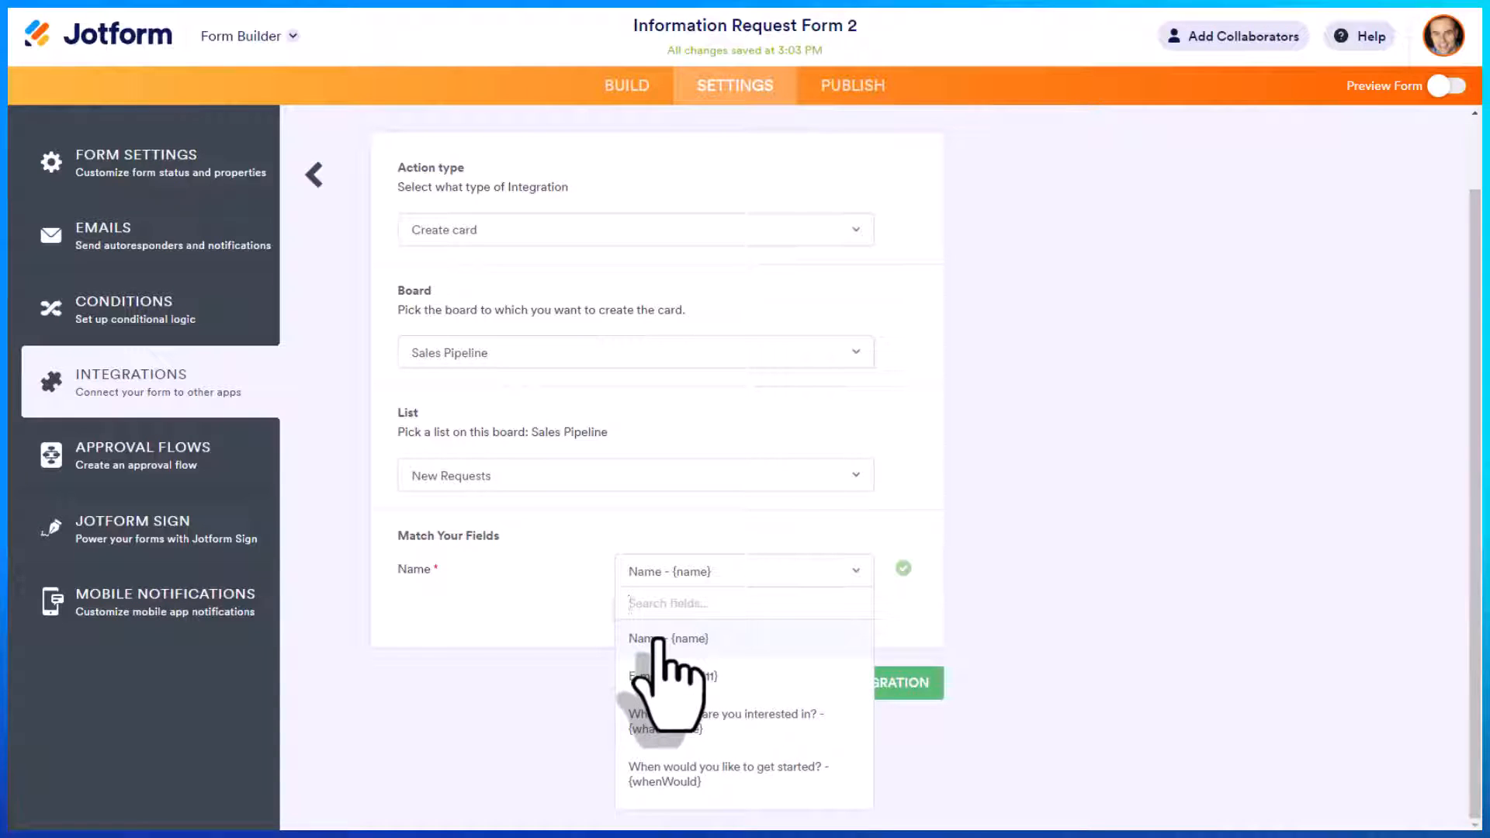
left_click(658, 639)
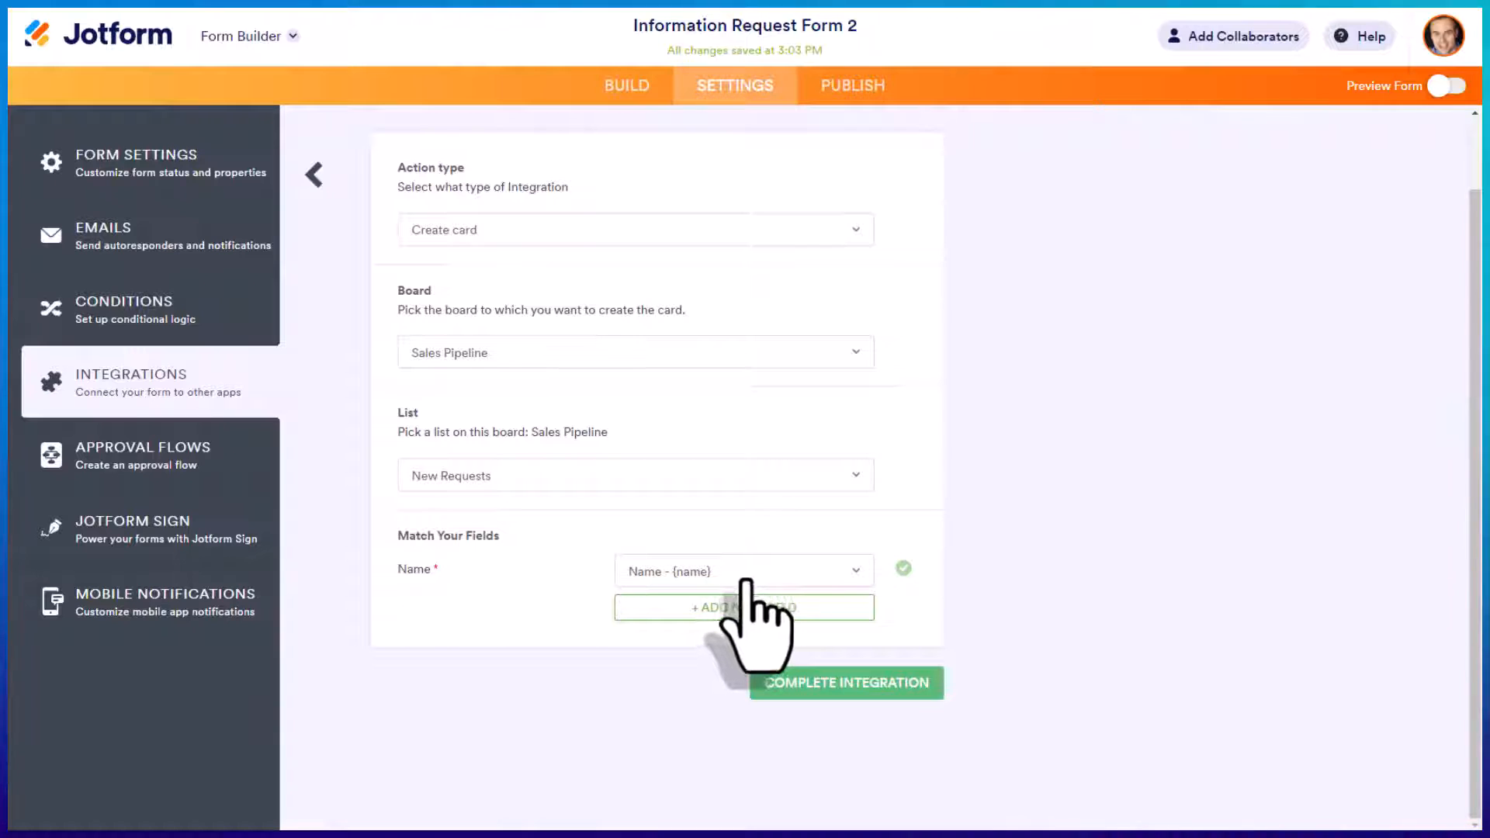
left_click(190, 2)
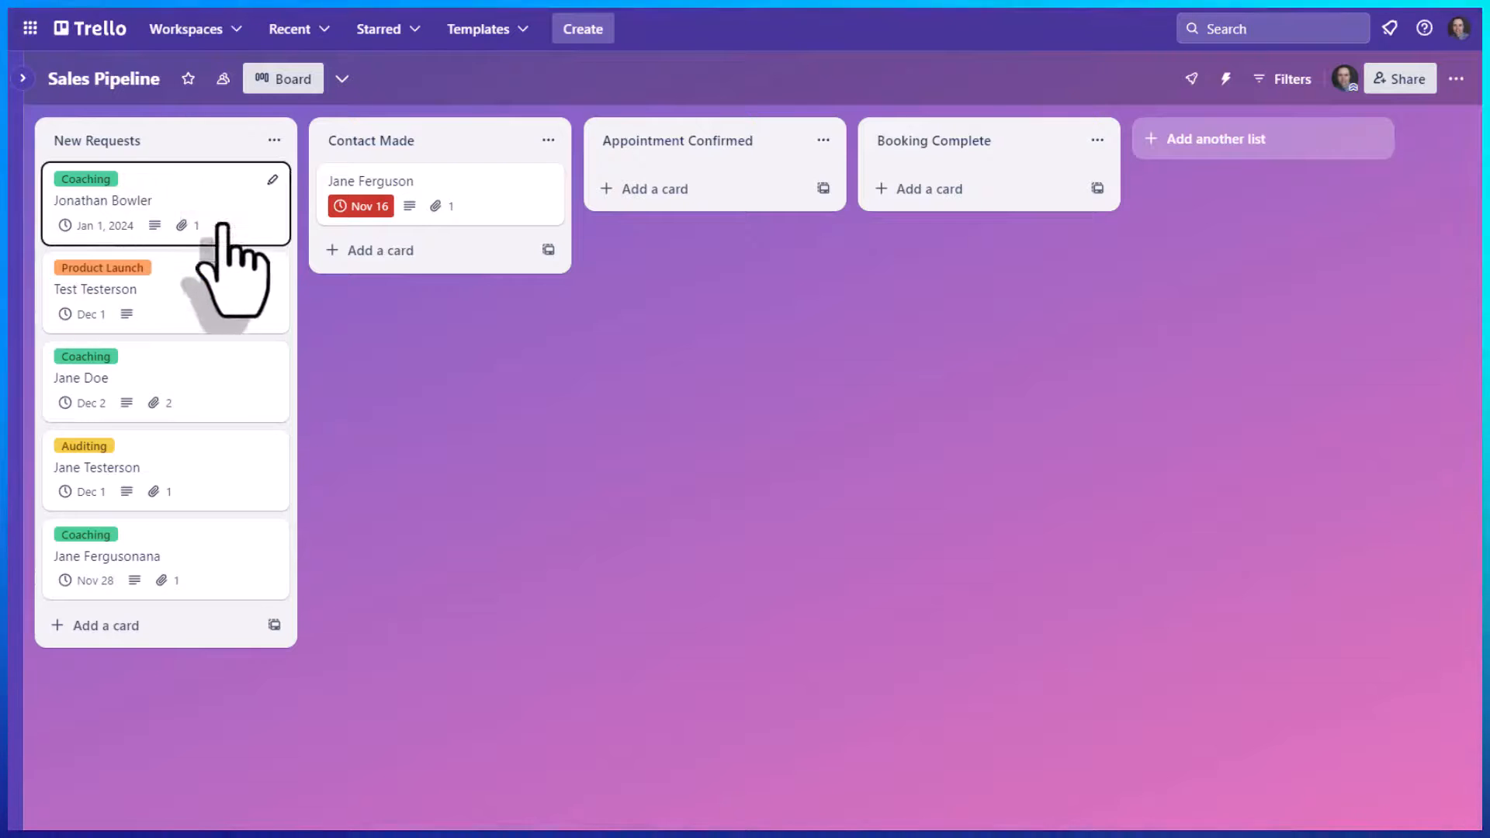
left_click(377, 2)
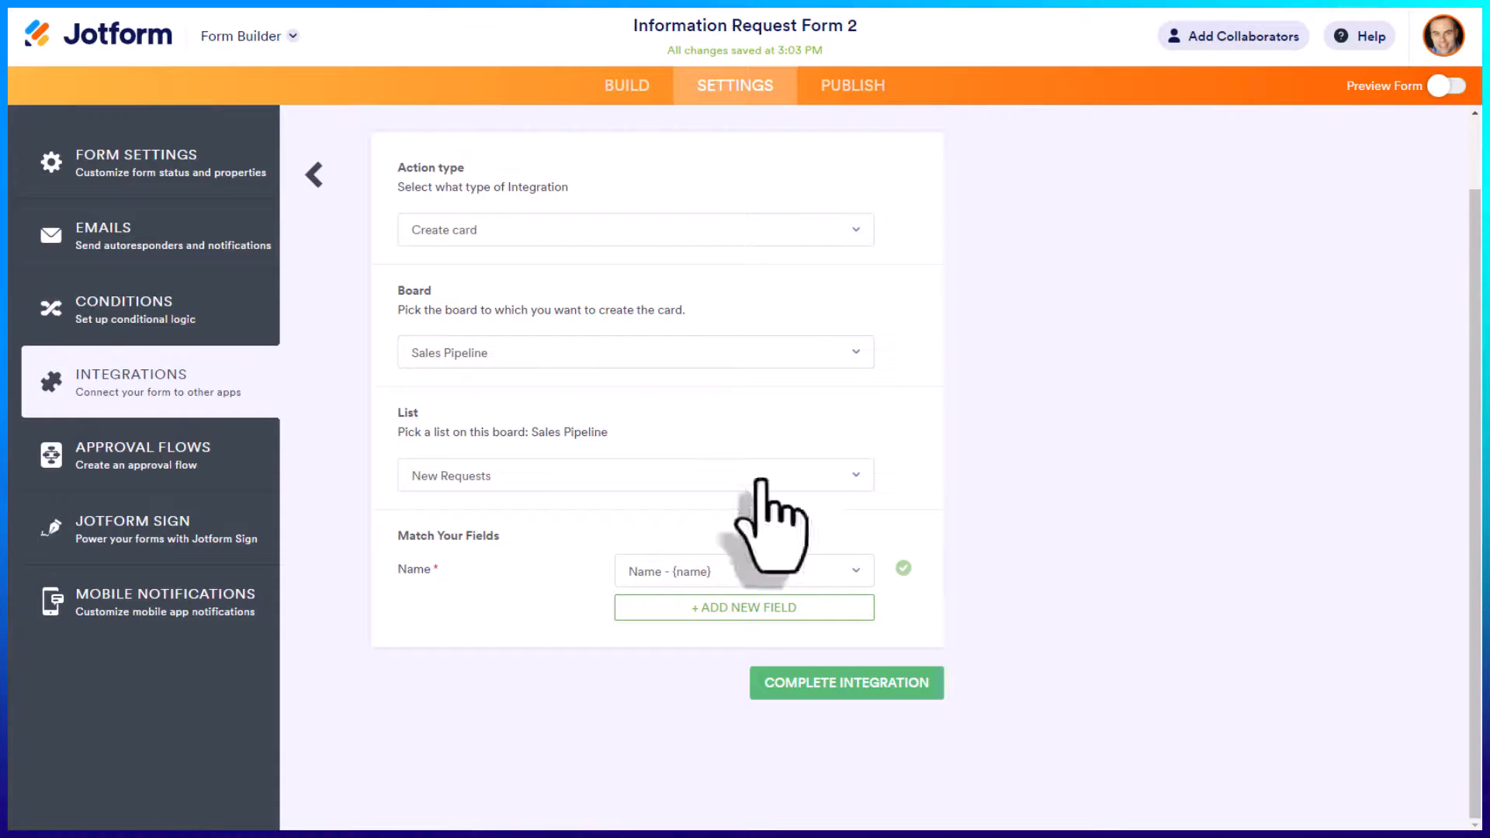
Add a Due date field match and link it to the "When would you like to get started?" question.
left_click(732, 613)
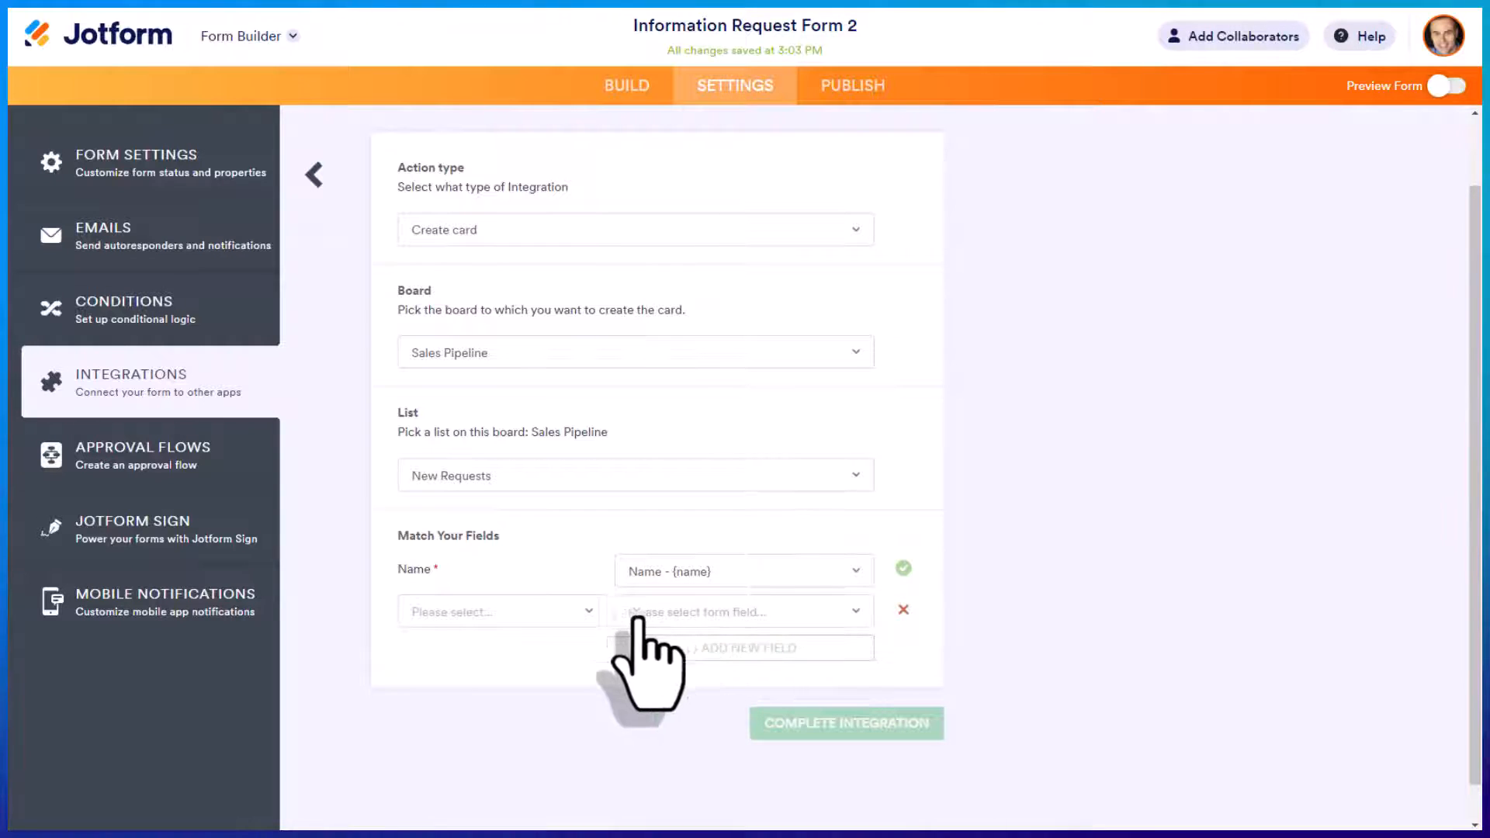
left_click(576, 615)
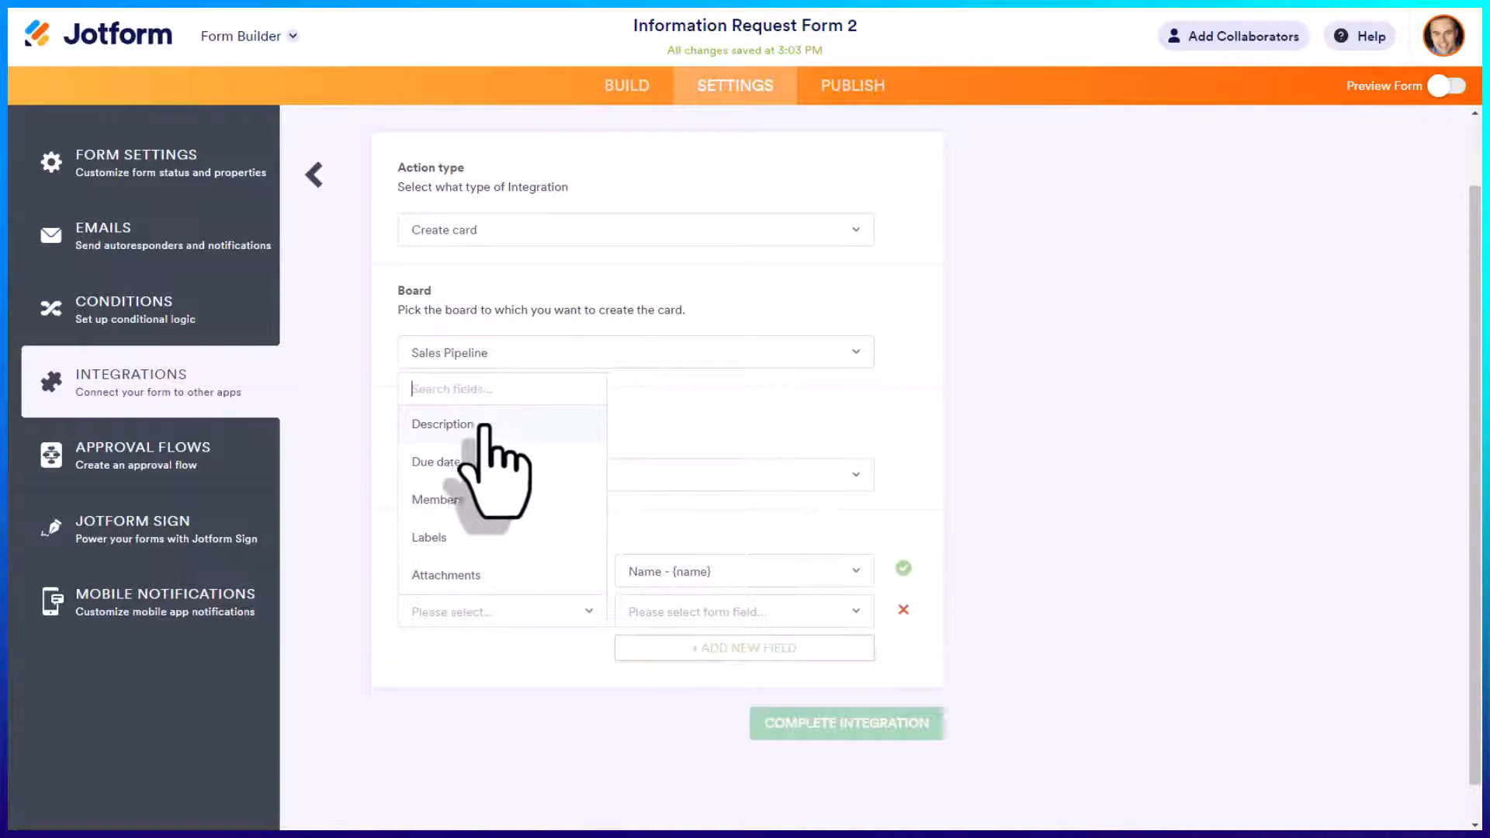
left_click(439, 463)
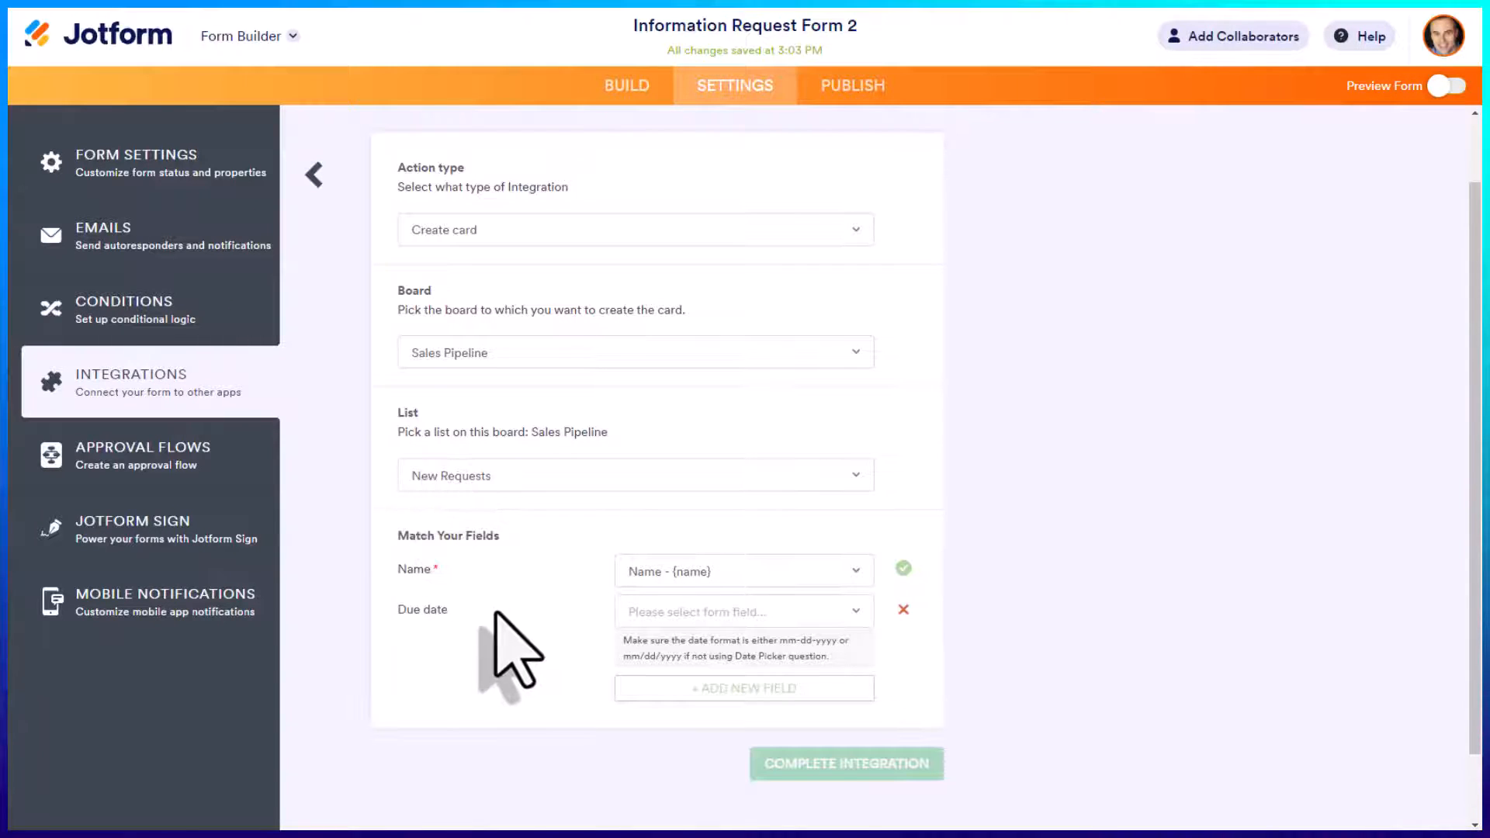
left_click(819, 613)
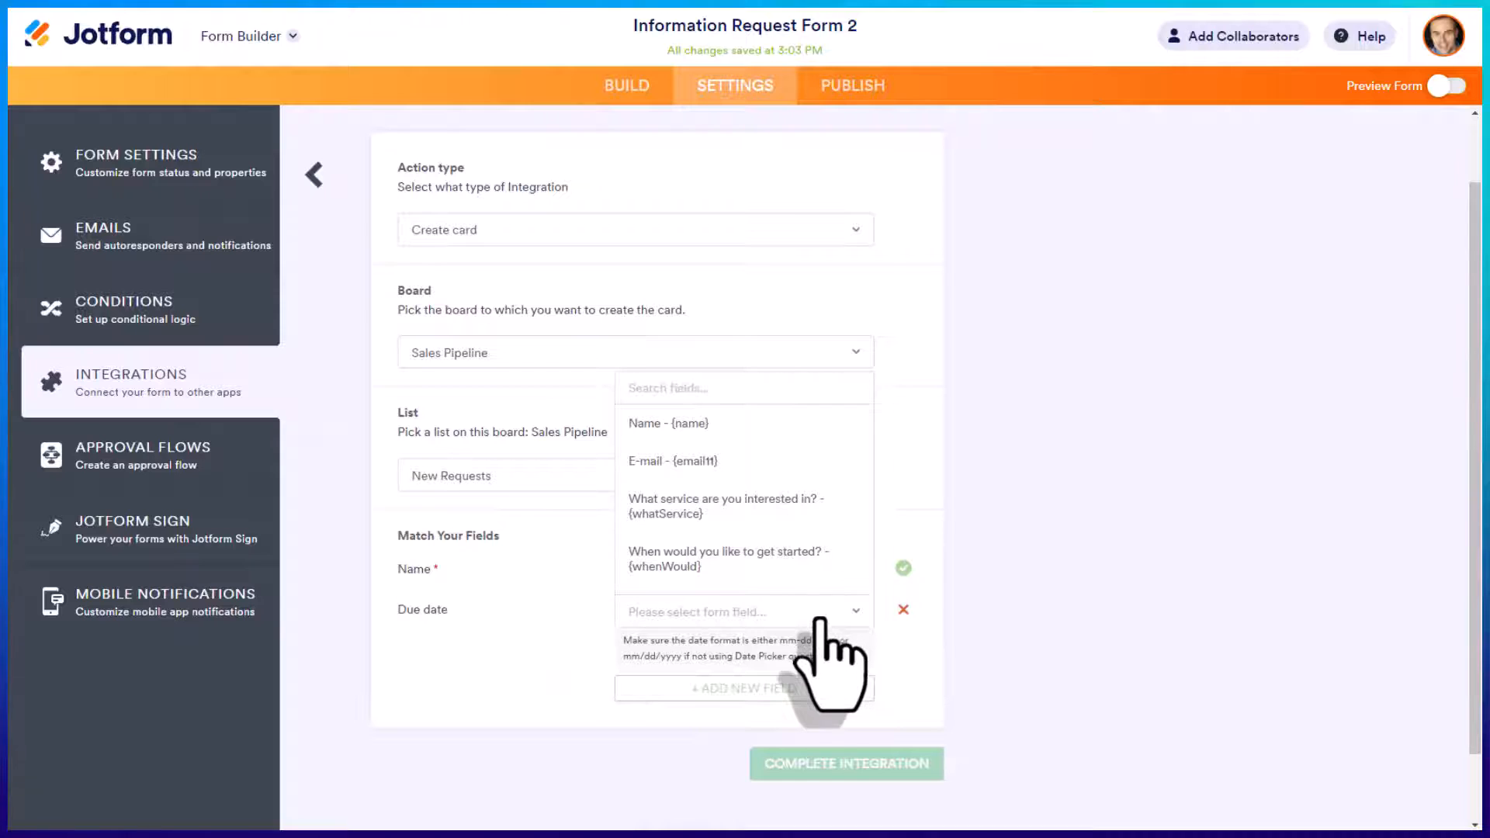
left_click(743, 559)
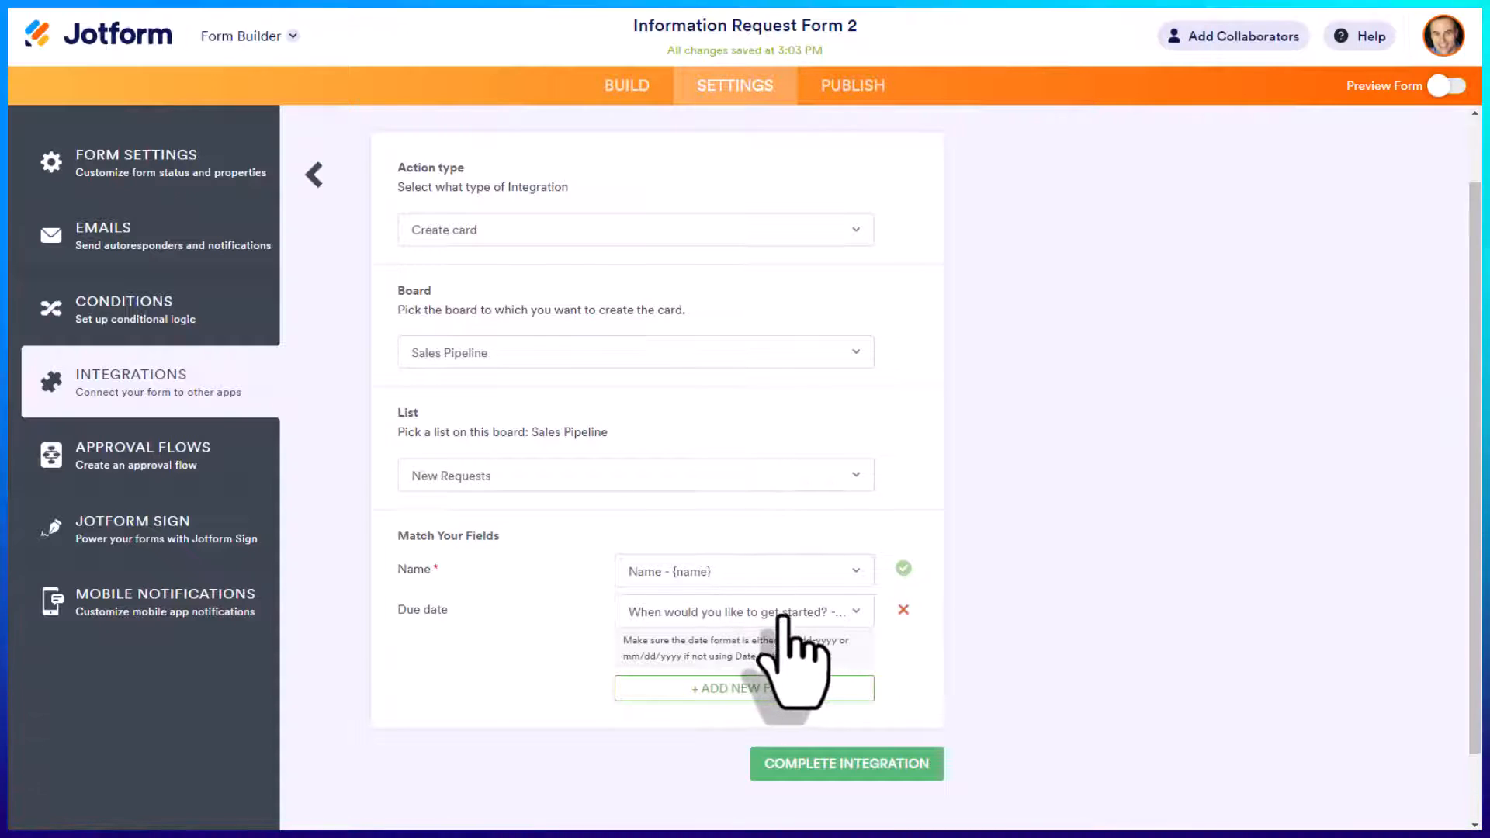
Add a Labels field match and link it to the "What service are you interested in?" question.
left_click(726, 689)
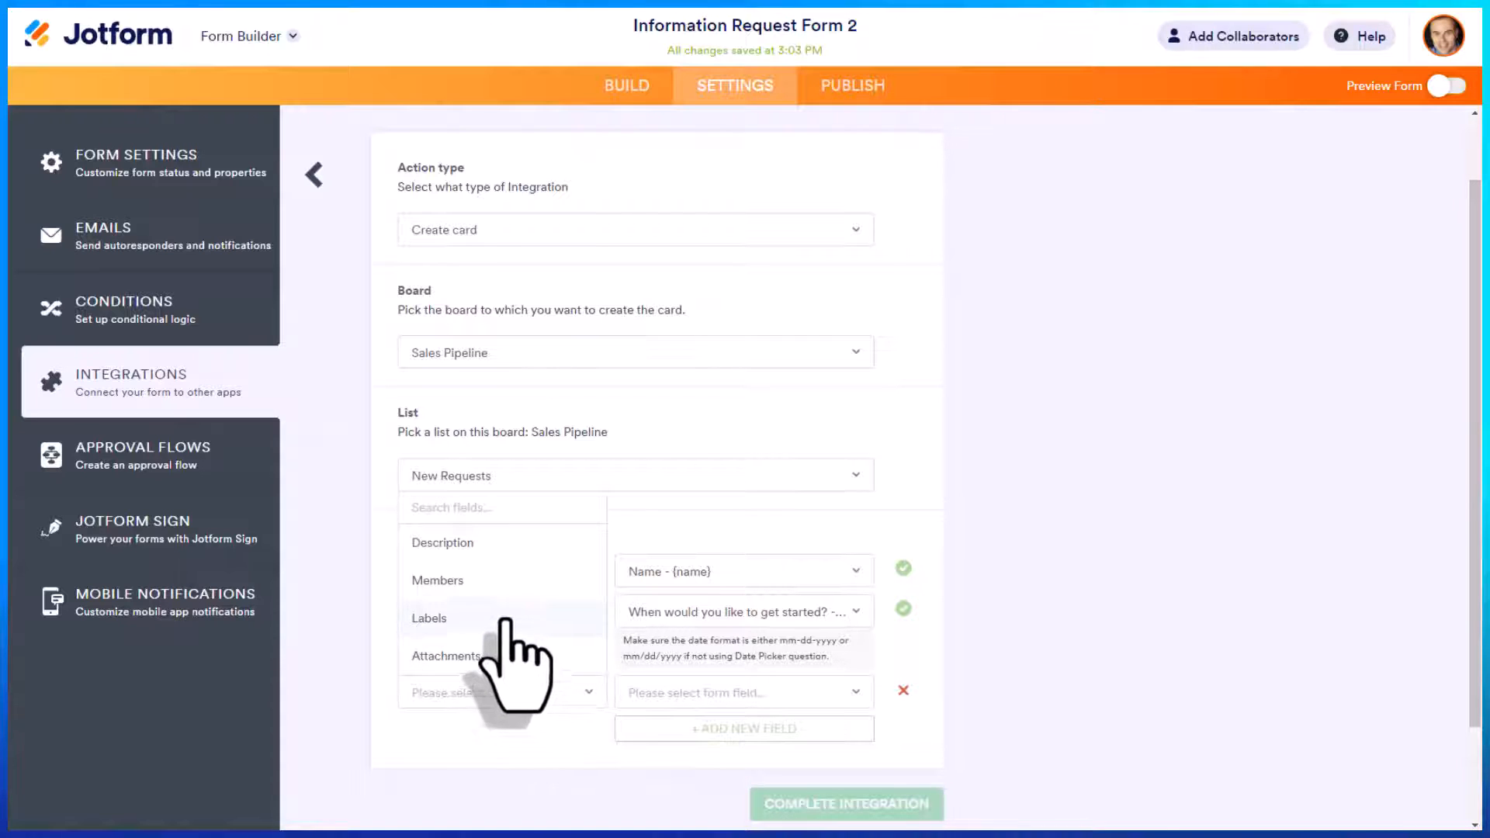
left_click(764, 693)
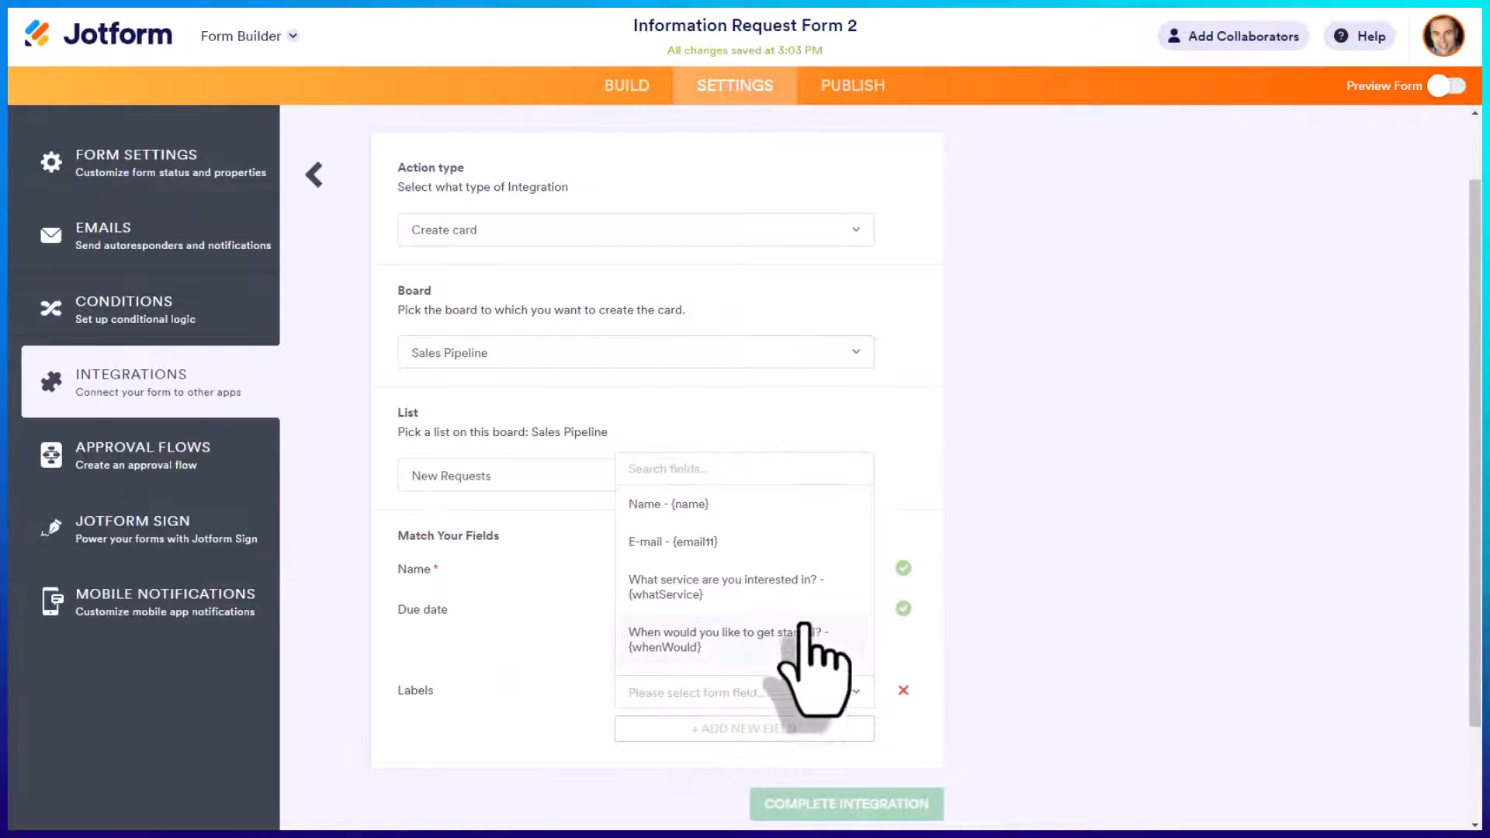
left_click(764, 596)
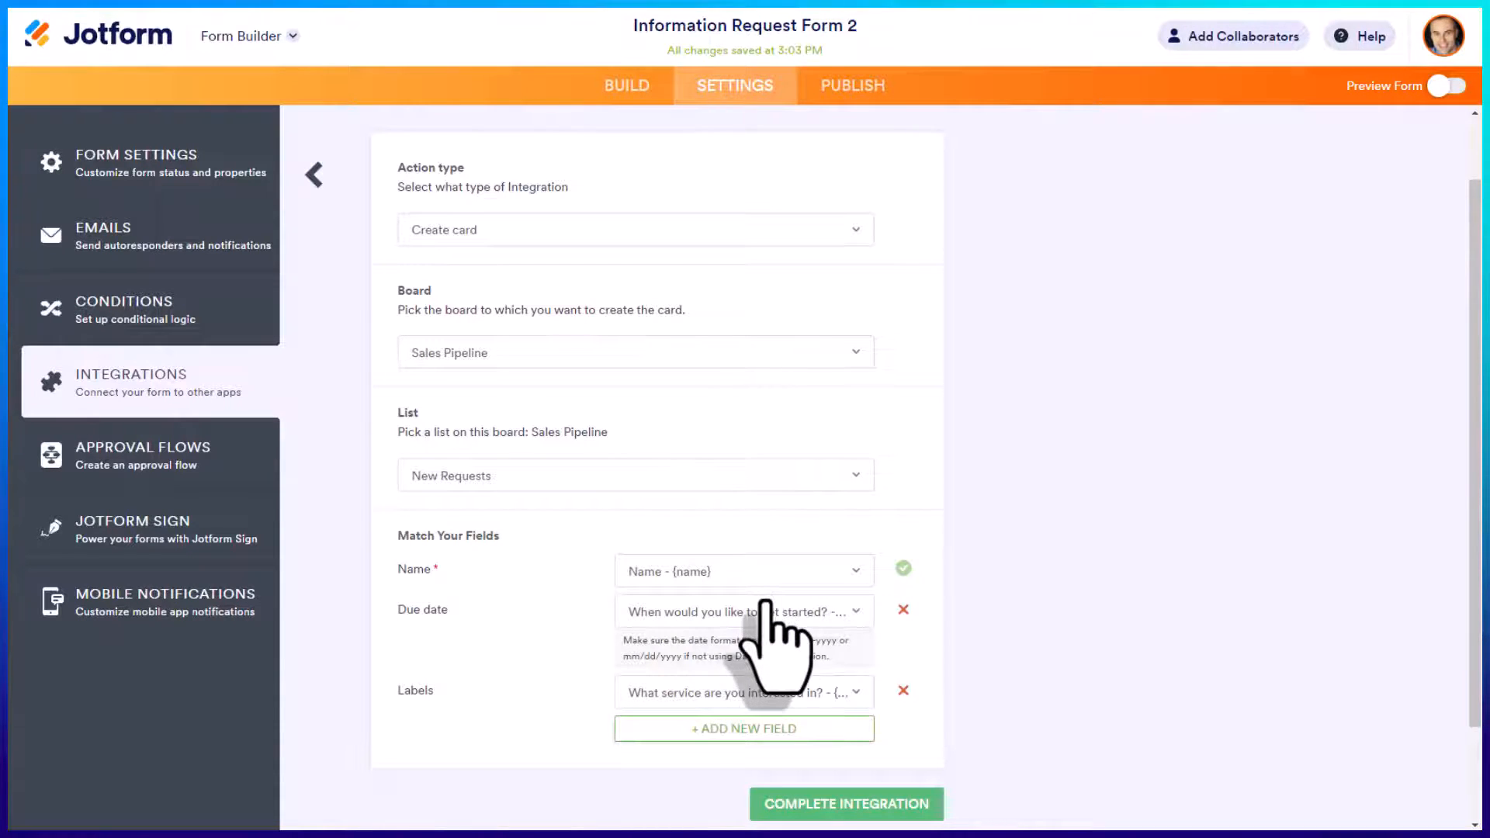
Add an Attachments field match and link it to the form's E-mail field.
left_click(721, 731)
left_click(574, 733)
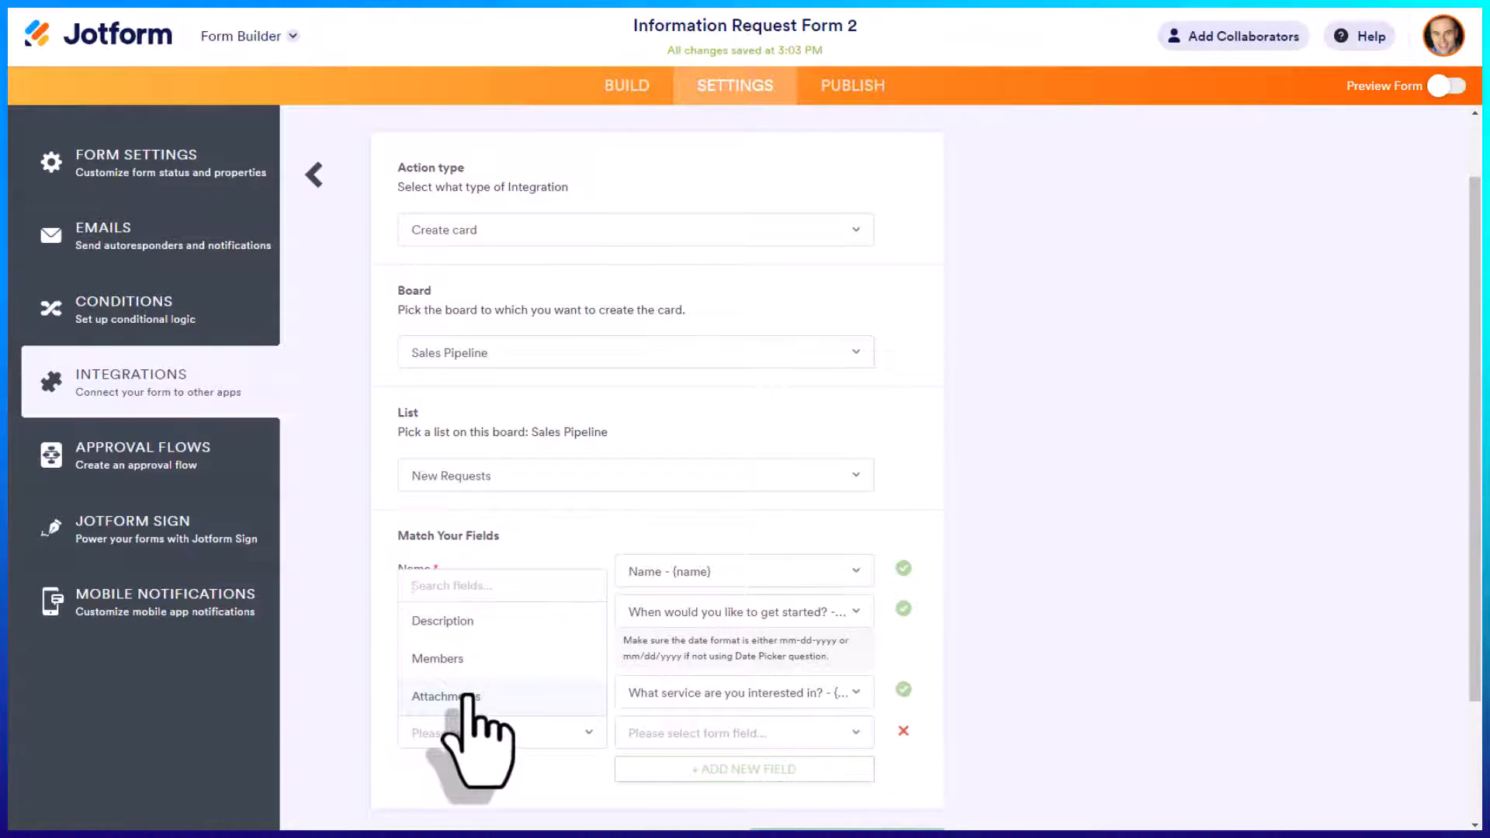
left_click(760, 734)
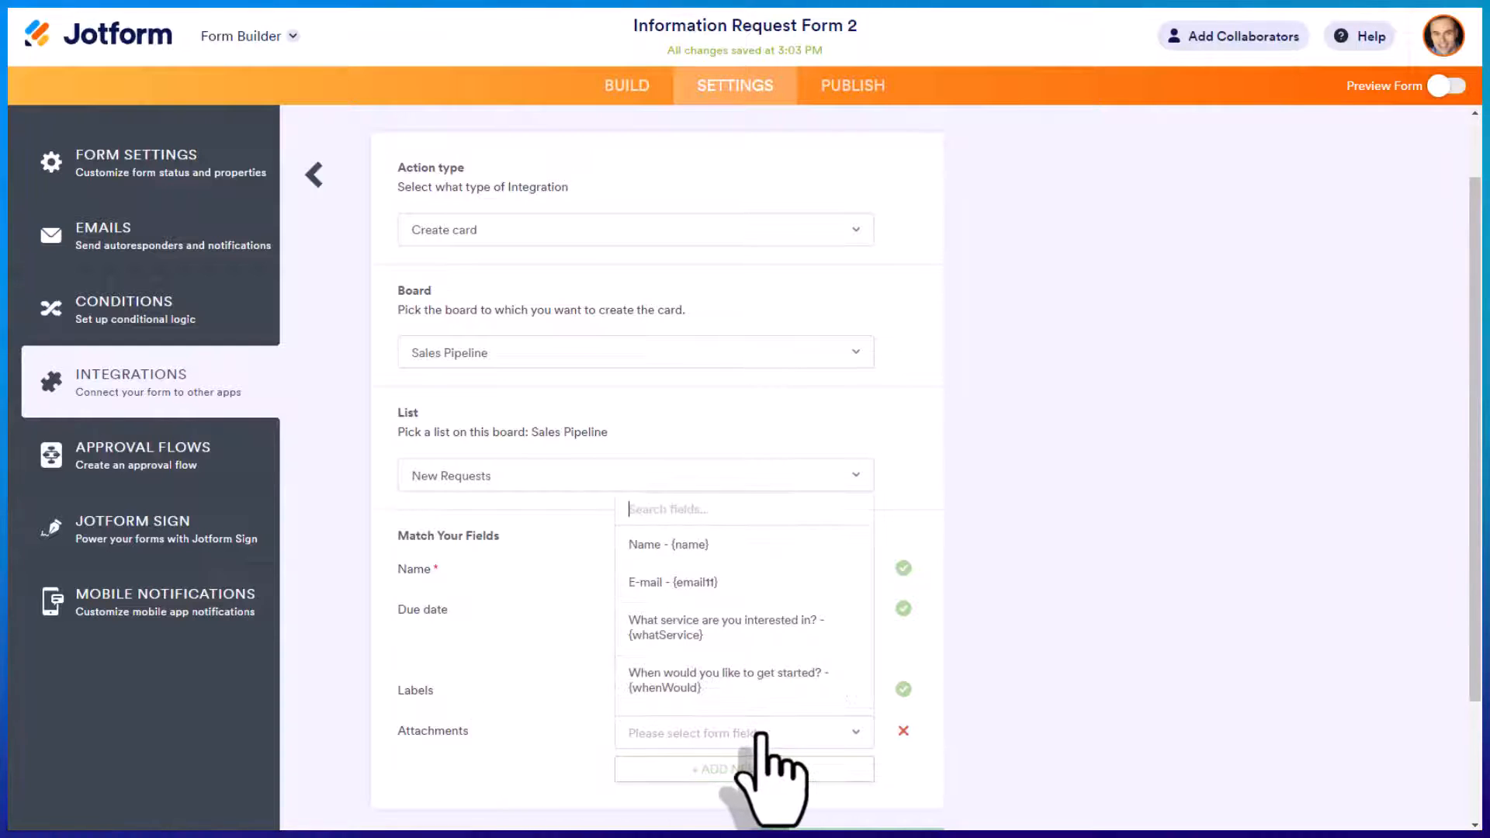
left_click(701, 583)
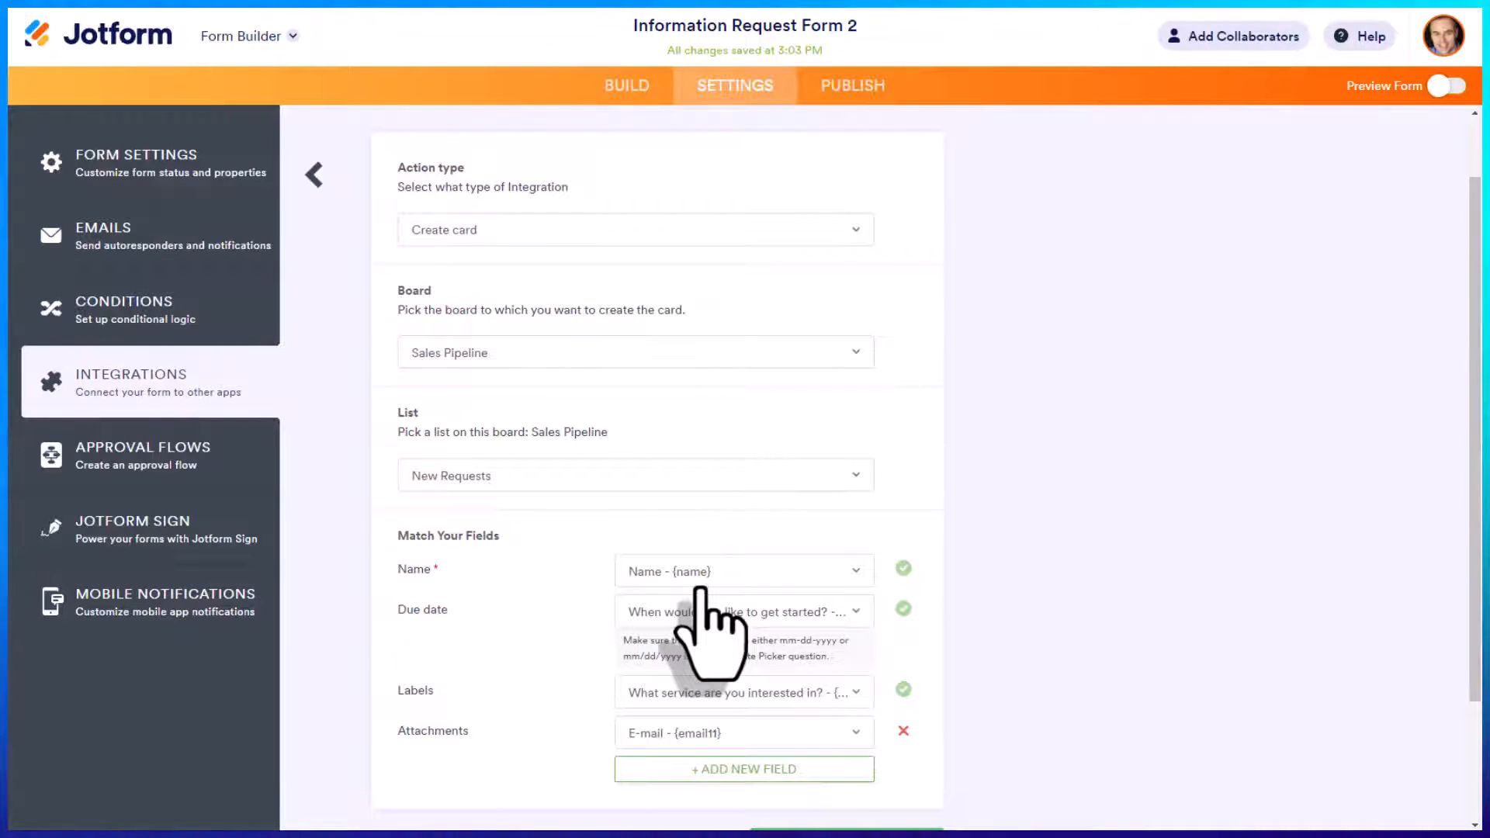
Add a Description field match and link it to the "Anything else you'd like to share?" question.
left_click(760, 769)
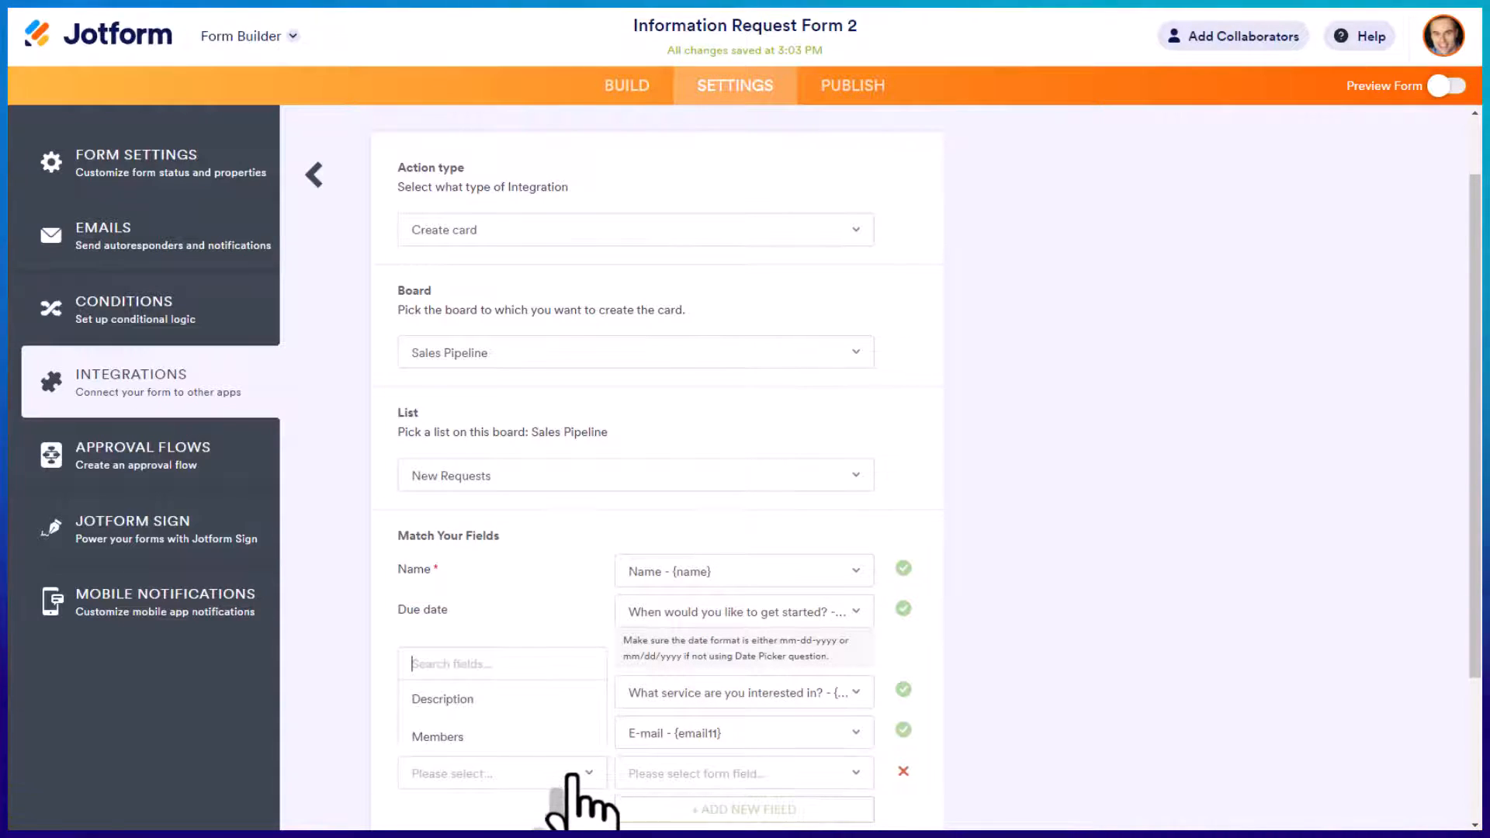
left_click(470, 698)
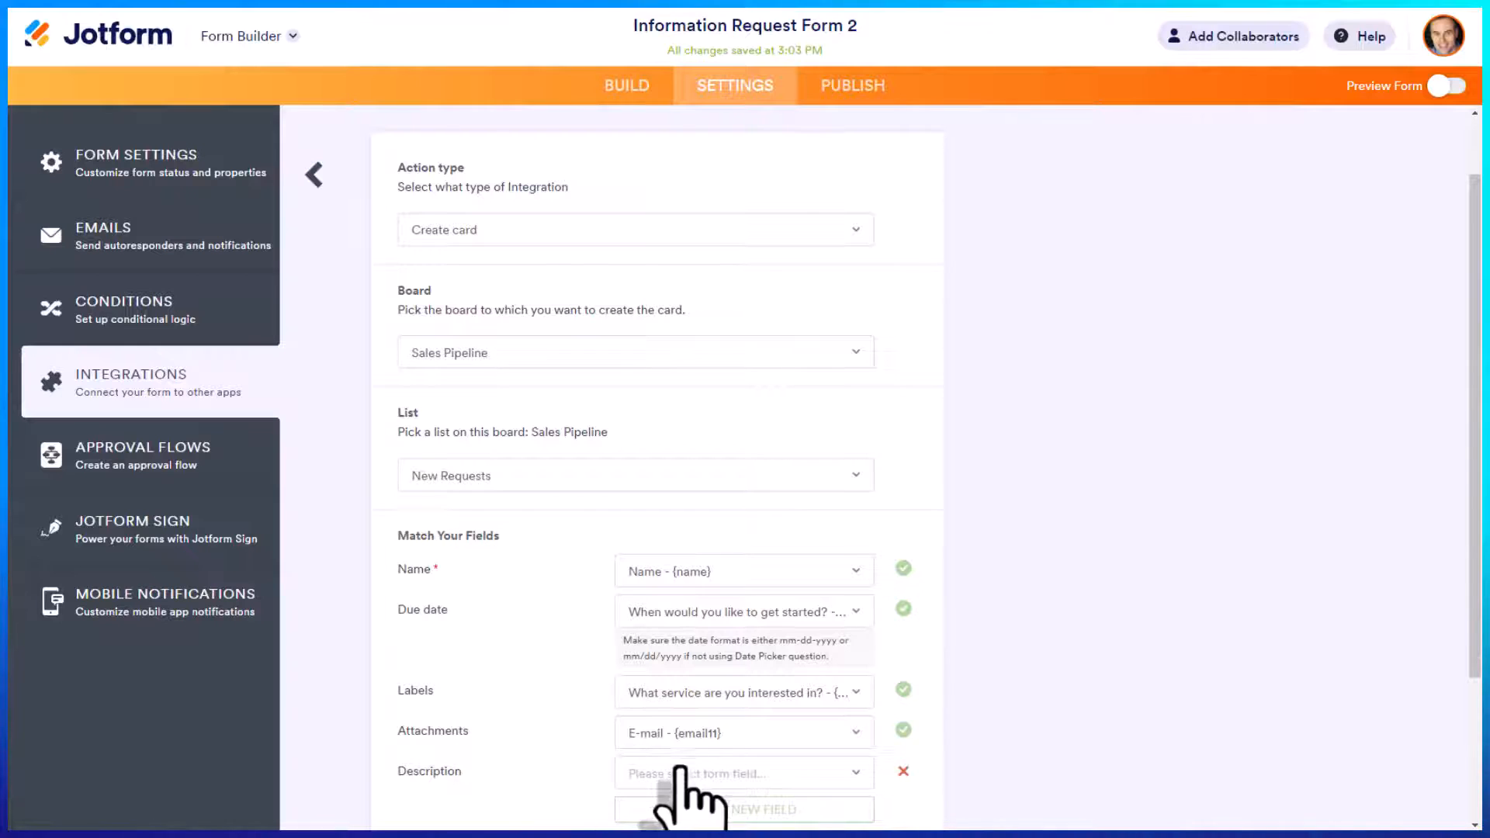
left_click(741, 774)
scroll(765, 722, "down", 1)
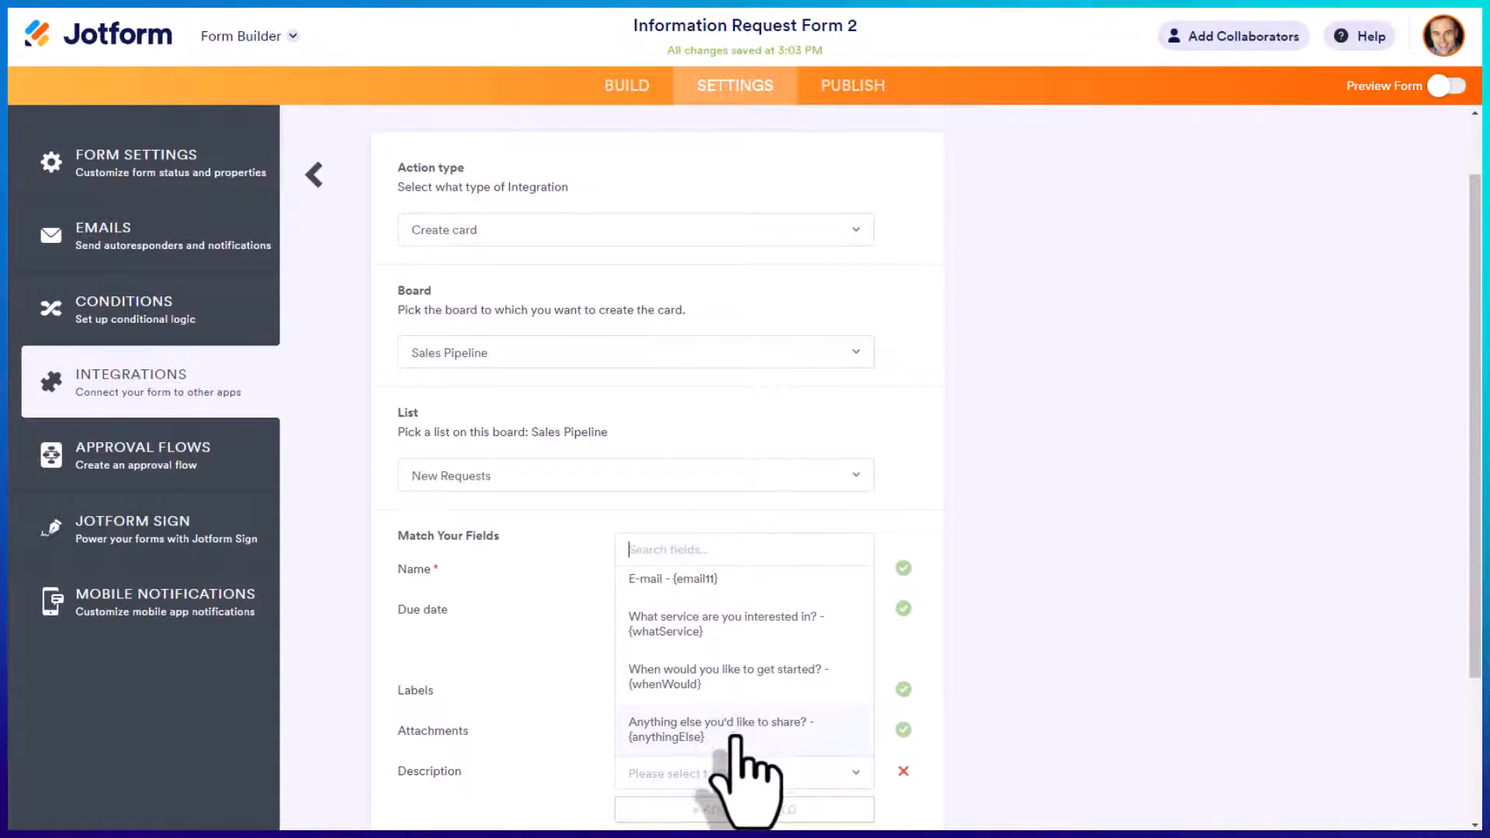
left_click(744, 729)
Complete the Trello integration and finish its setup.
scroll(893, 738, "down", 3)
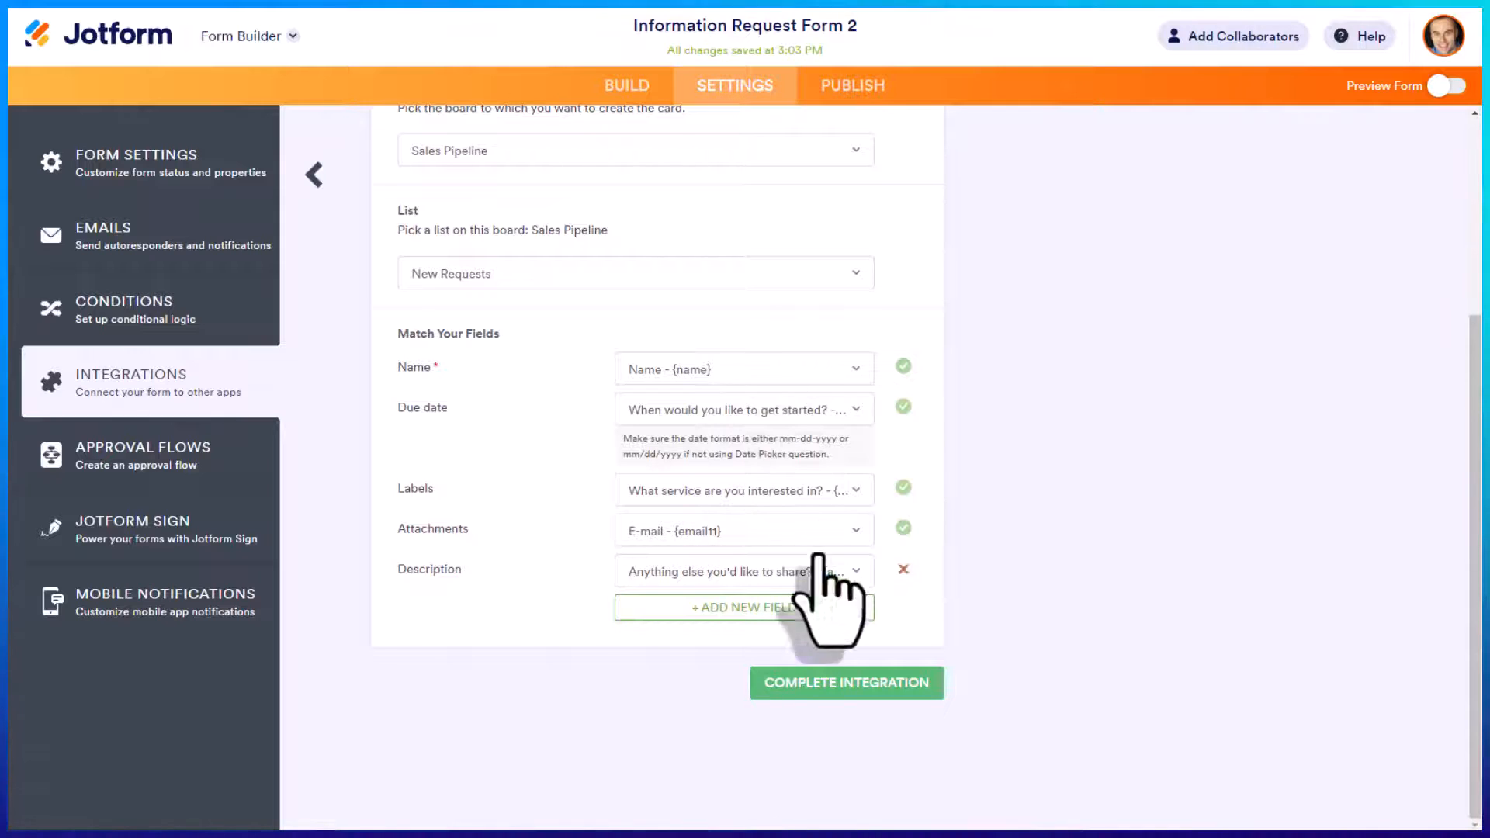
left_click(838, 686)
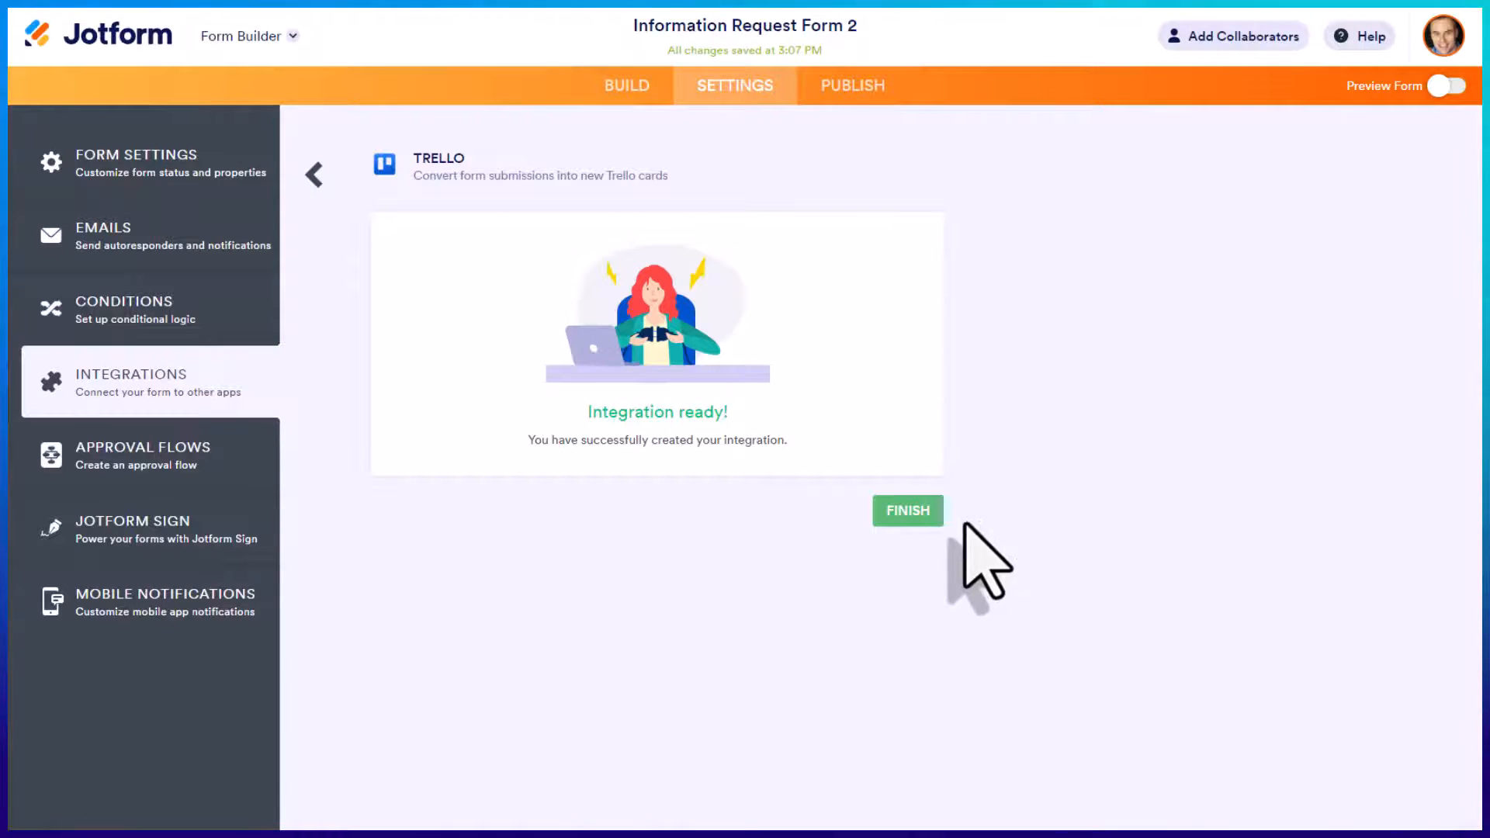
left_click(907, 510)
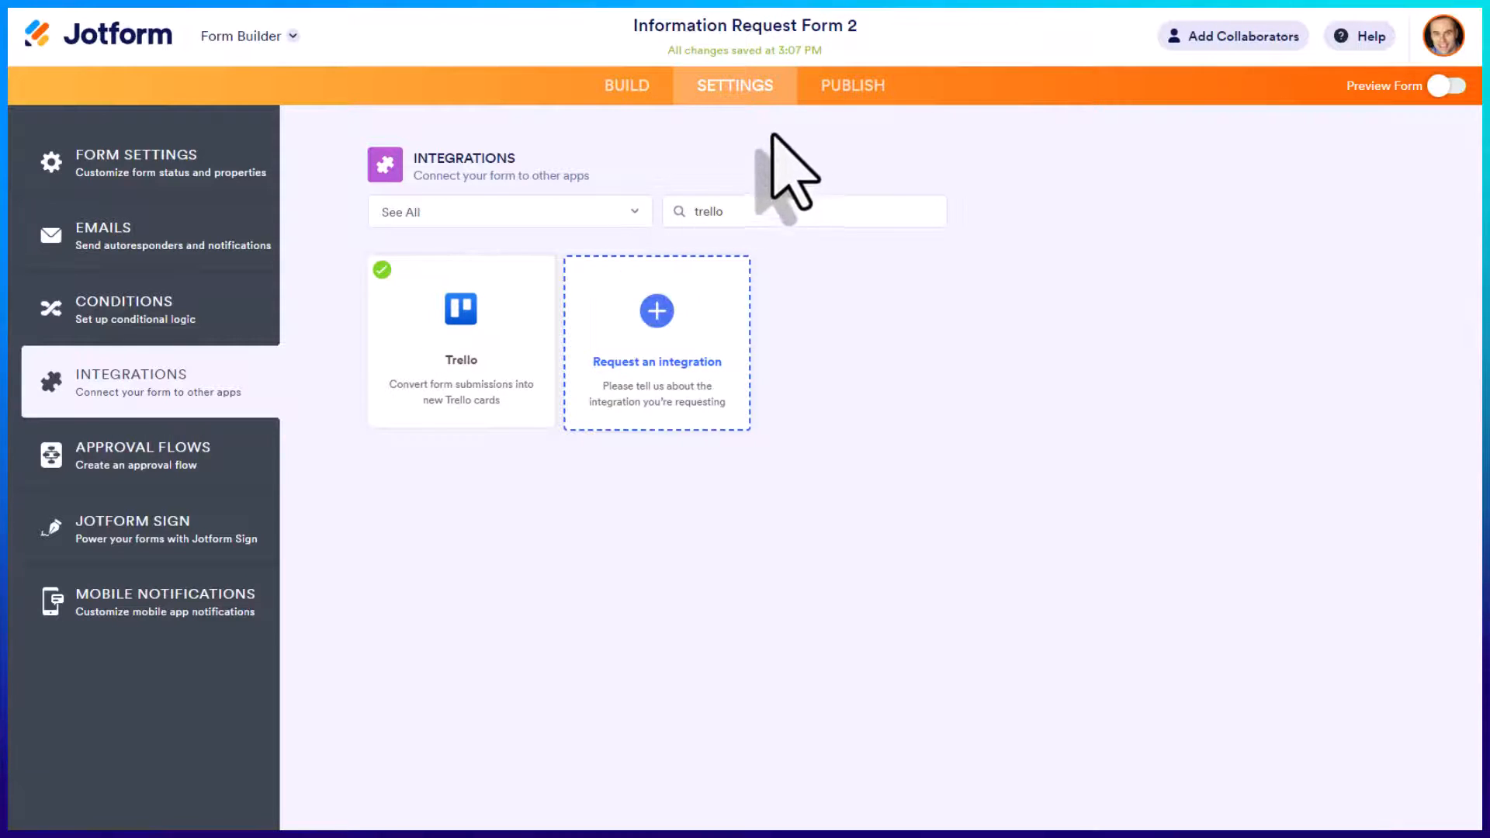
Open the published Information Request Form from its direct link in a new tab and start filling it out.
left_click(852, 116)
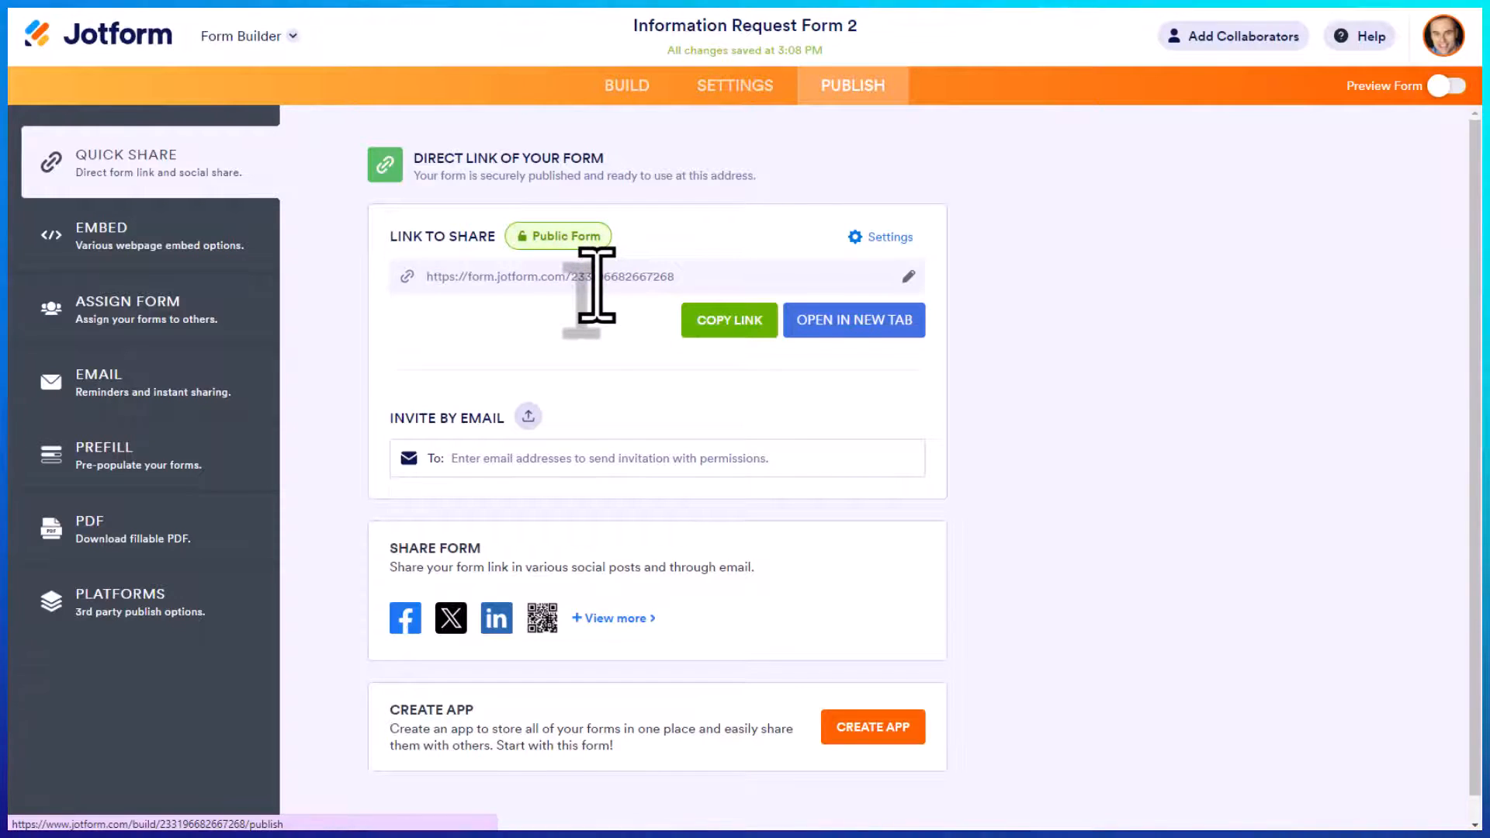
left_click(857, 323)
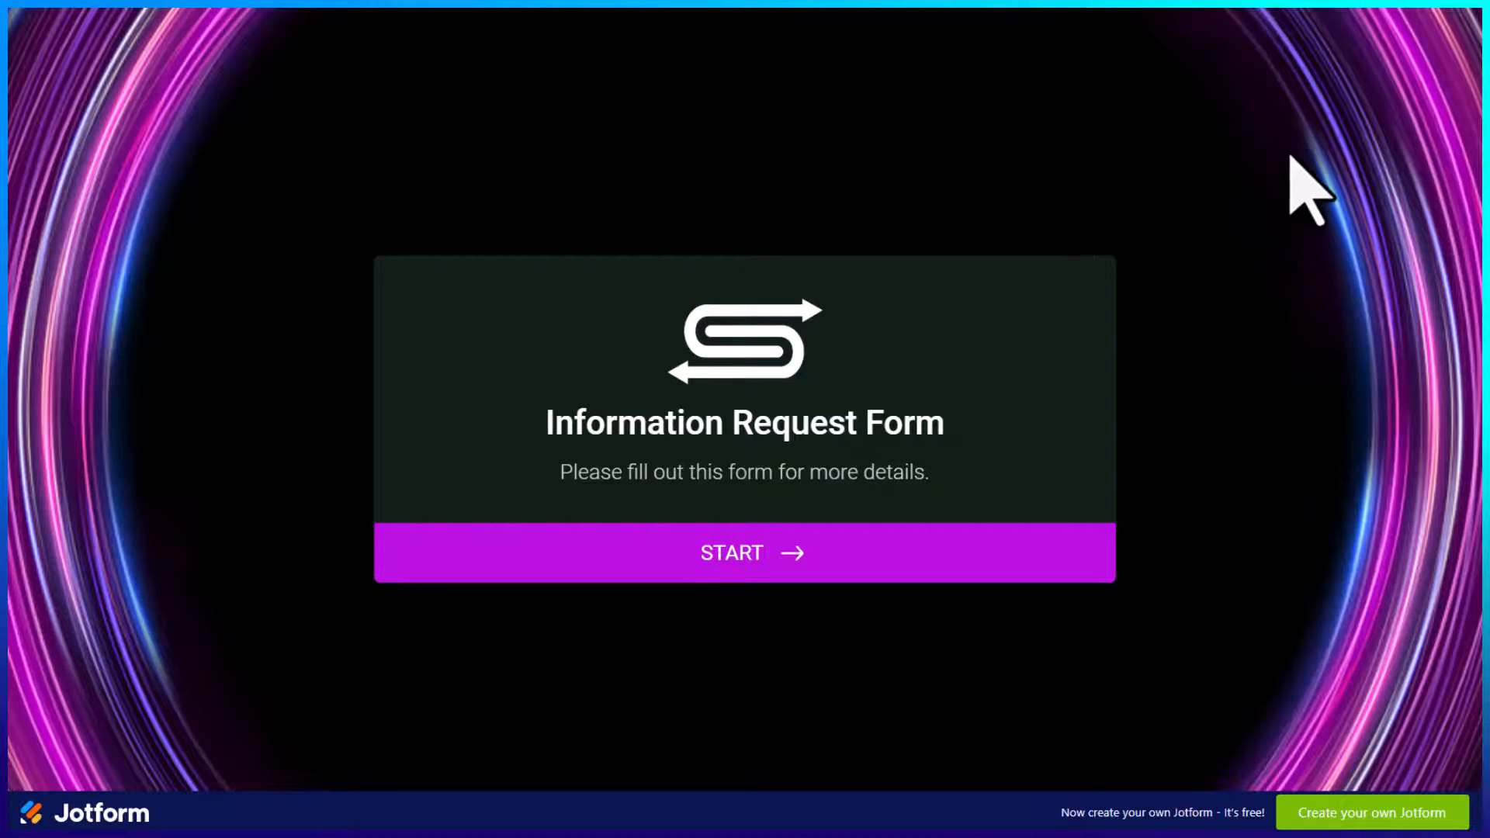
left_click(757, 570)
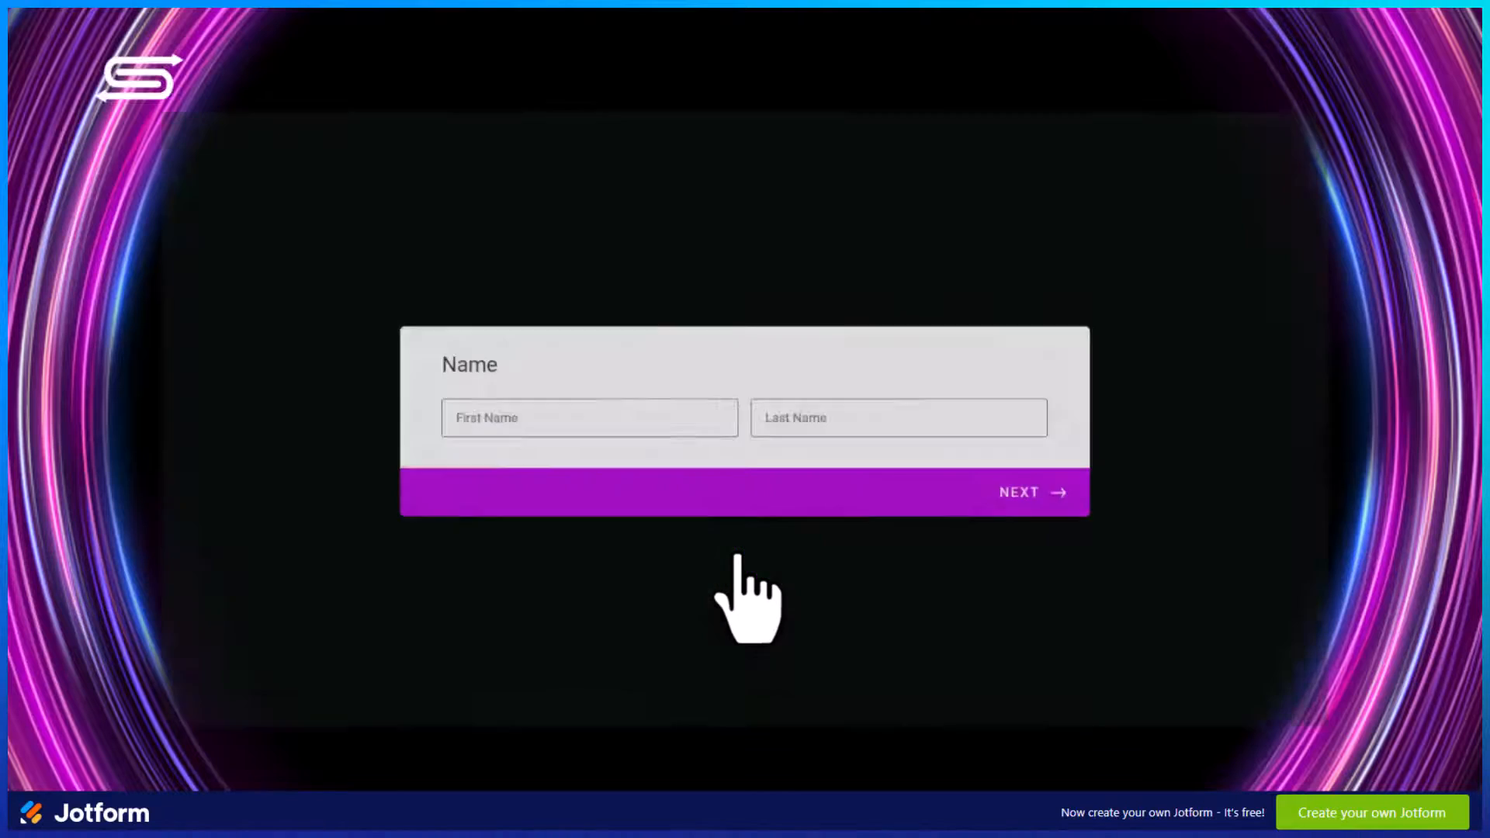
Enter the test respondent's first and last name and continue to the E-mail question.
left_click(524, 380)
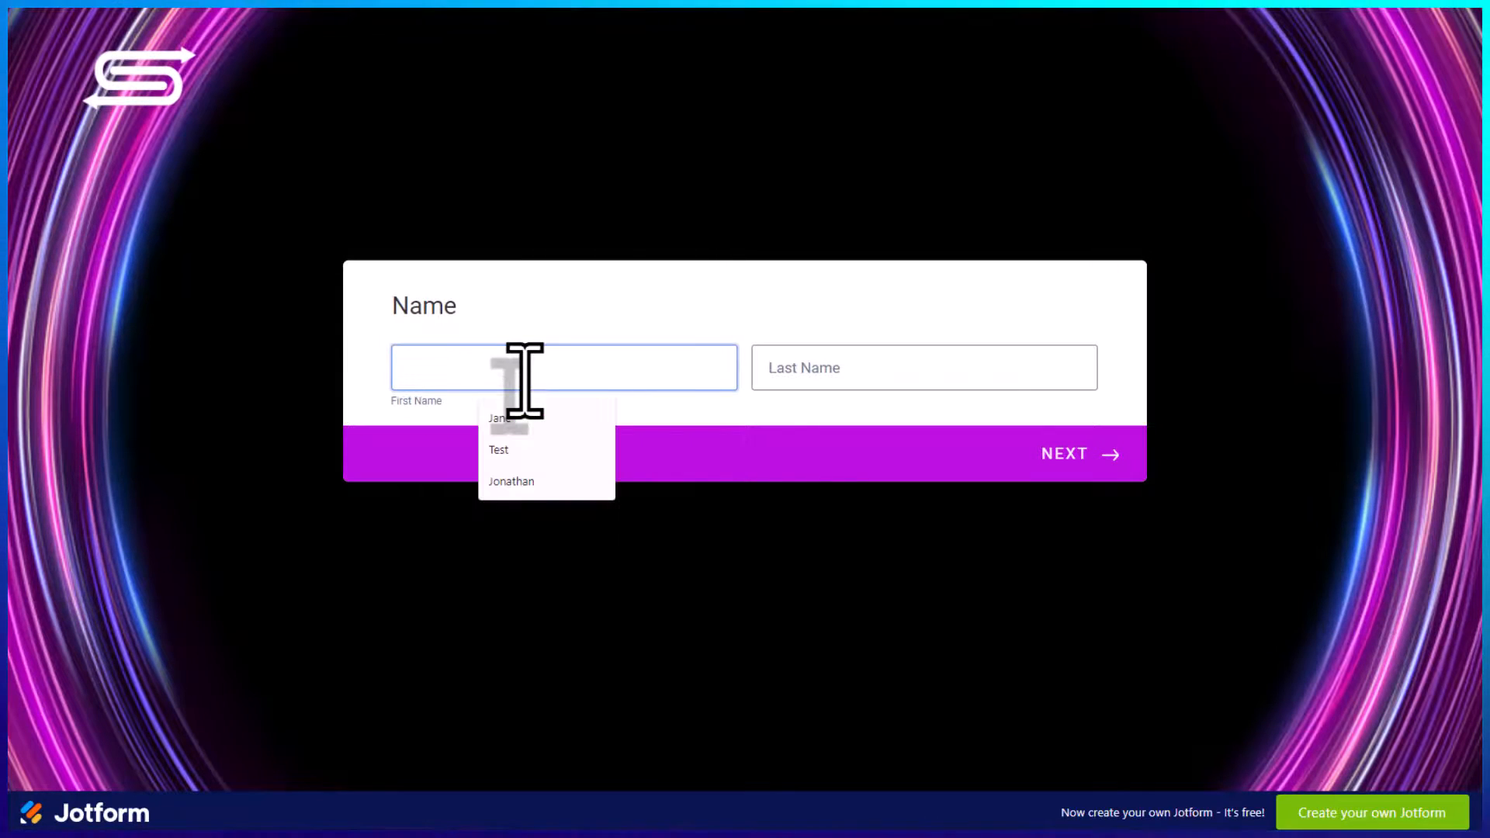
left_click(534, 423)
left_click(826, 376)
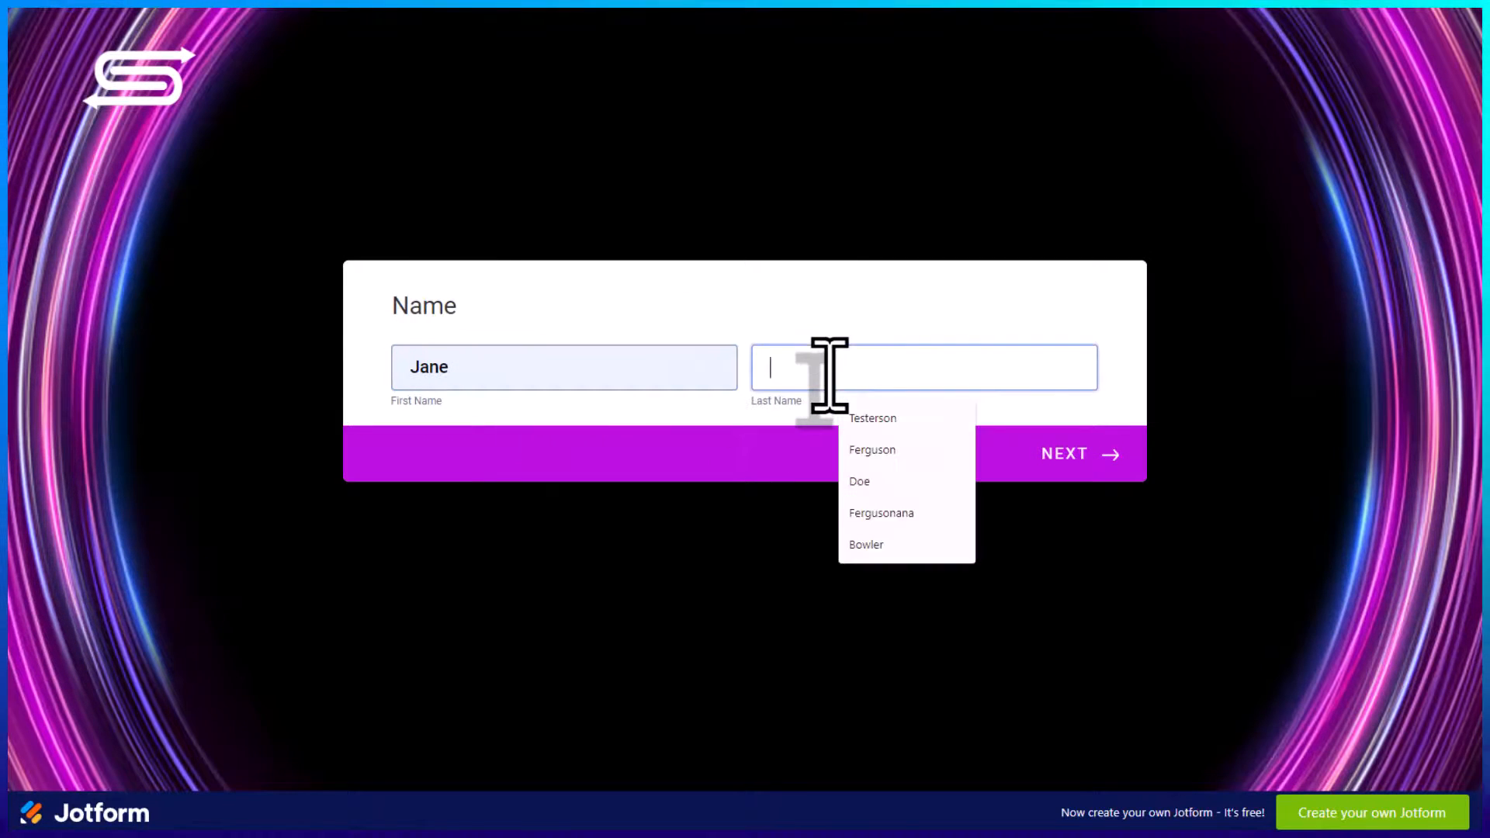
left_click(874, 482)
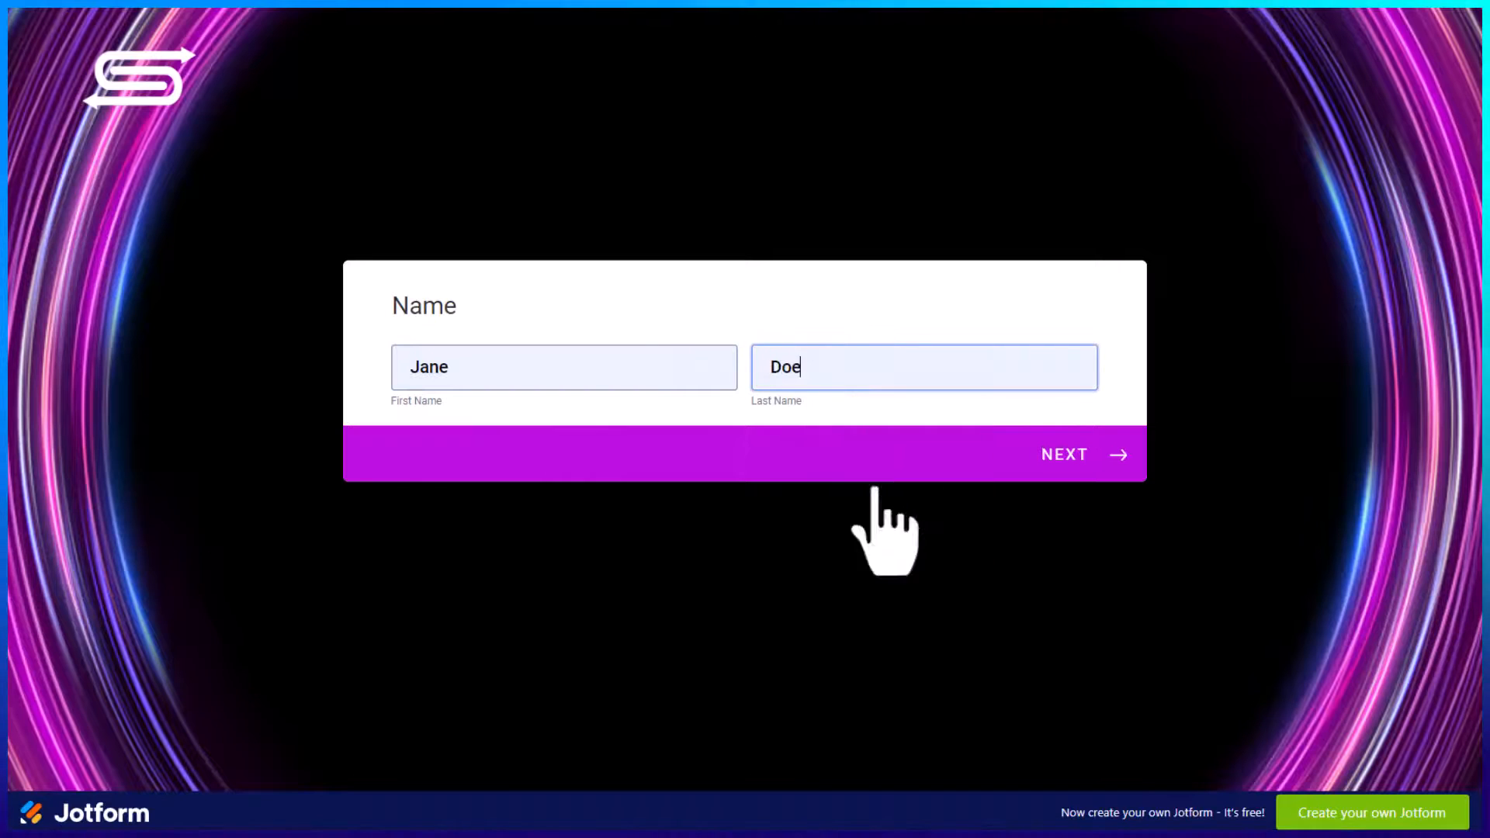
left_click(1071, 464)
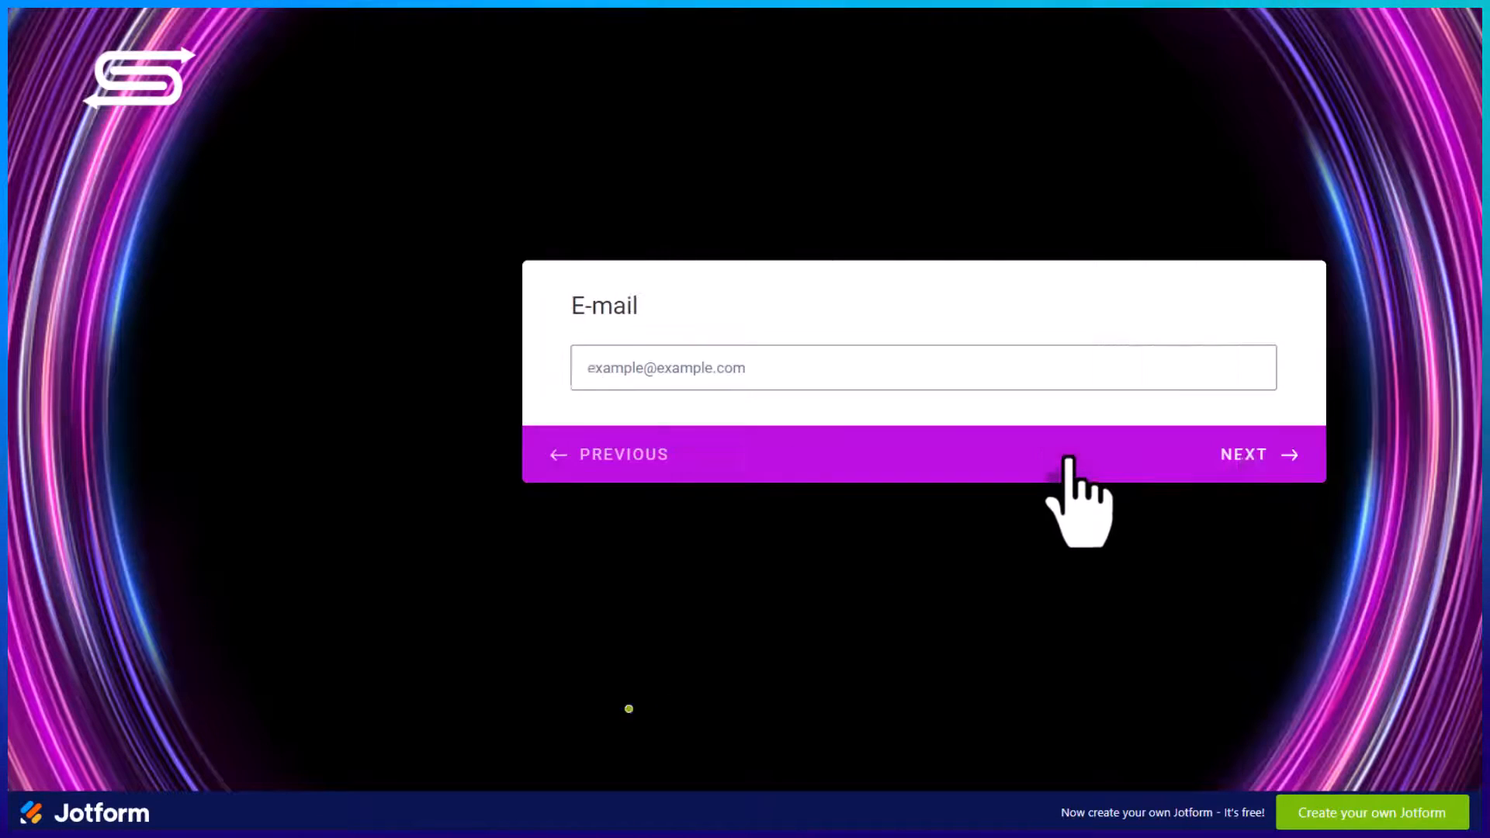
Fill in the respondent's e-mail address and go on to the "What service are you interested in?" question.
left_click(611, 369)
left_click(522, 512)
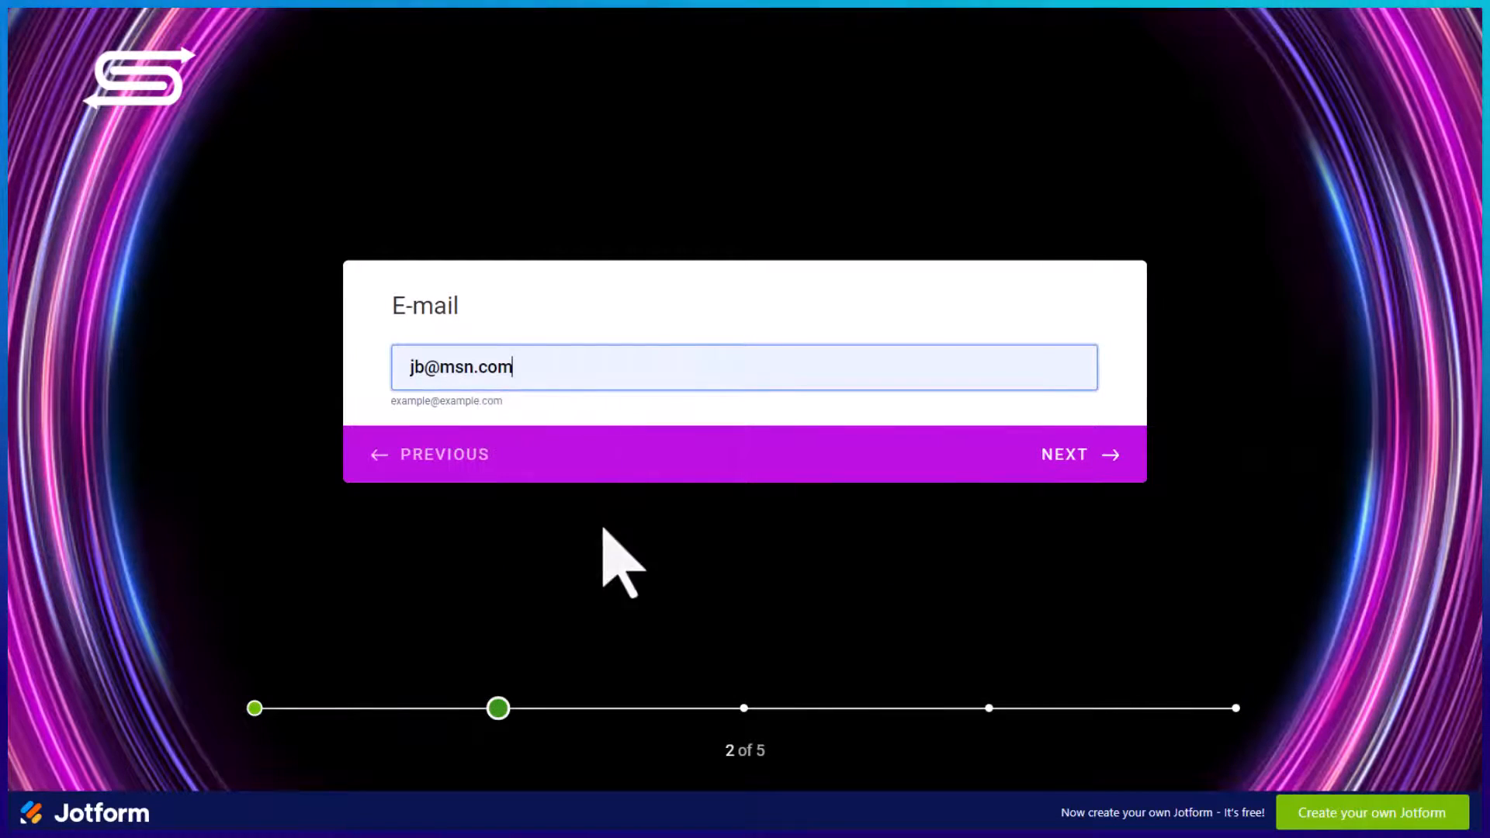
left_click(1064, 459)
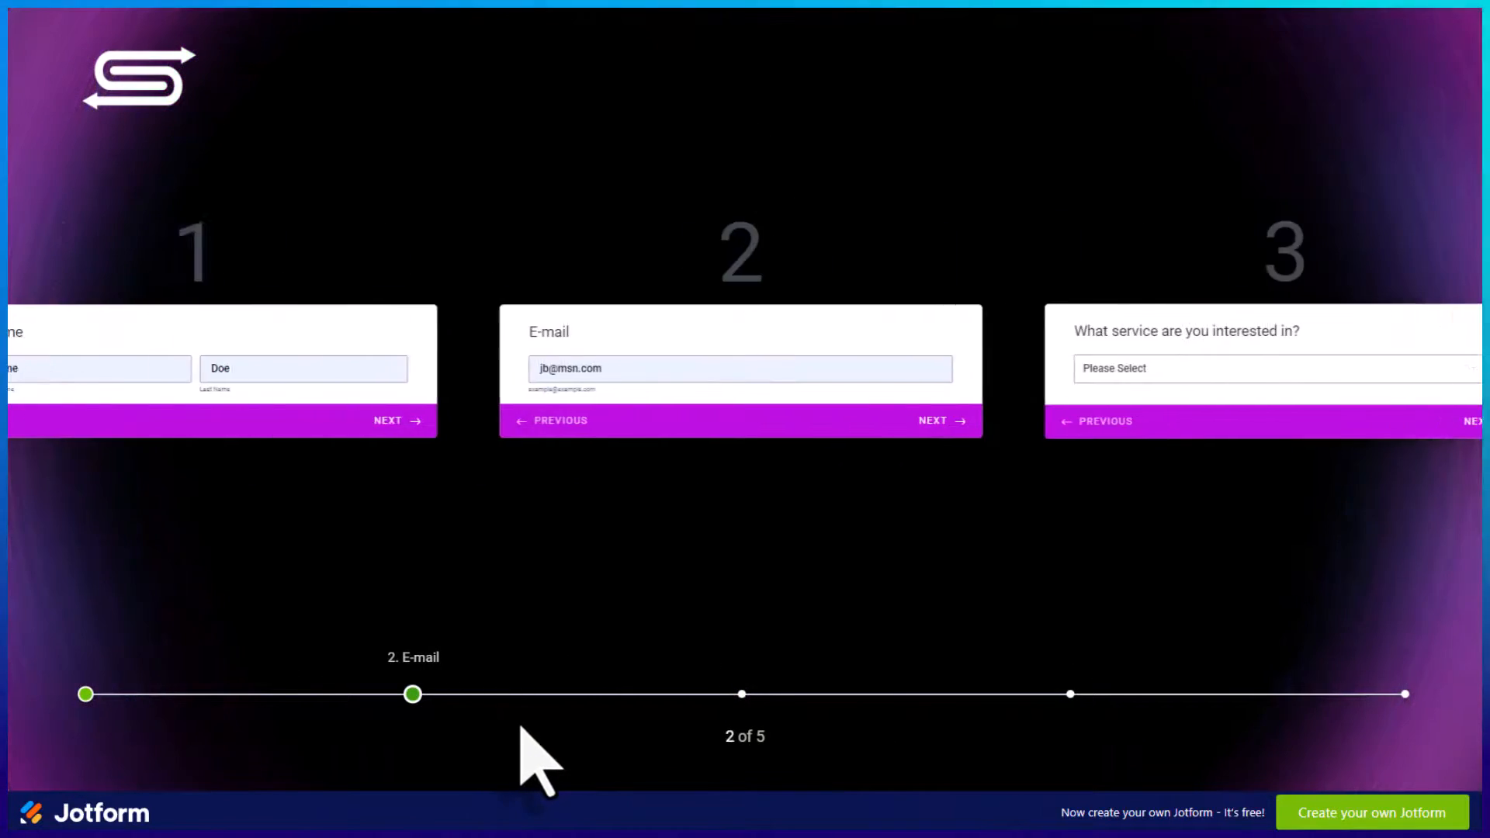
left_click(744, 707)
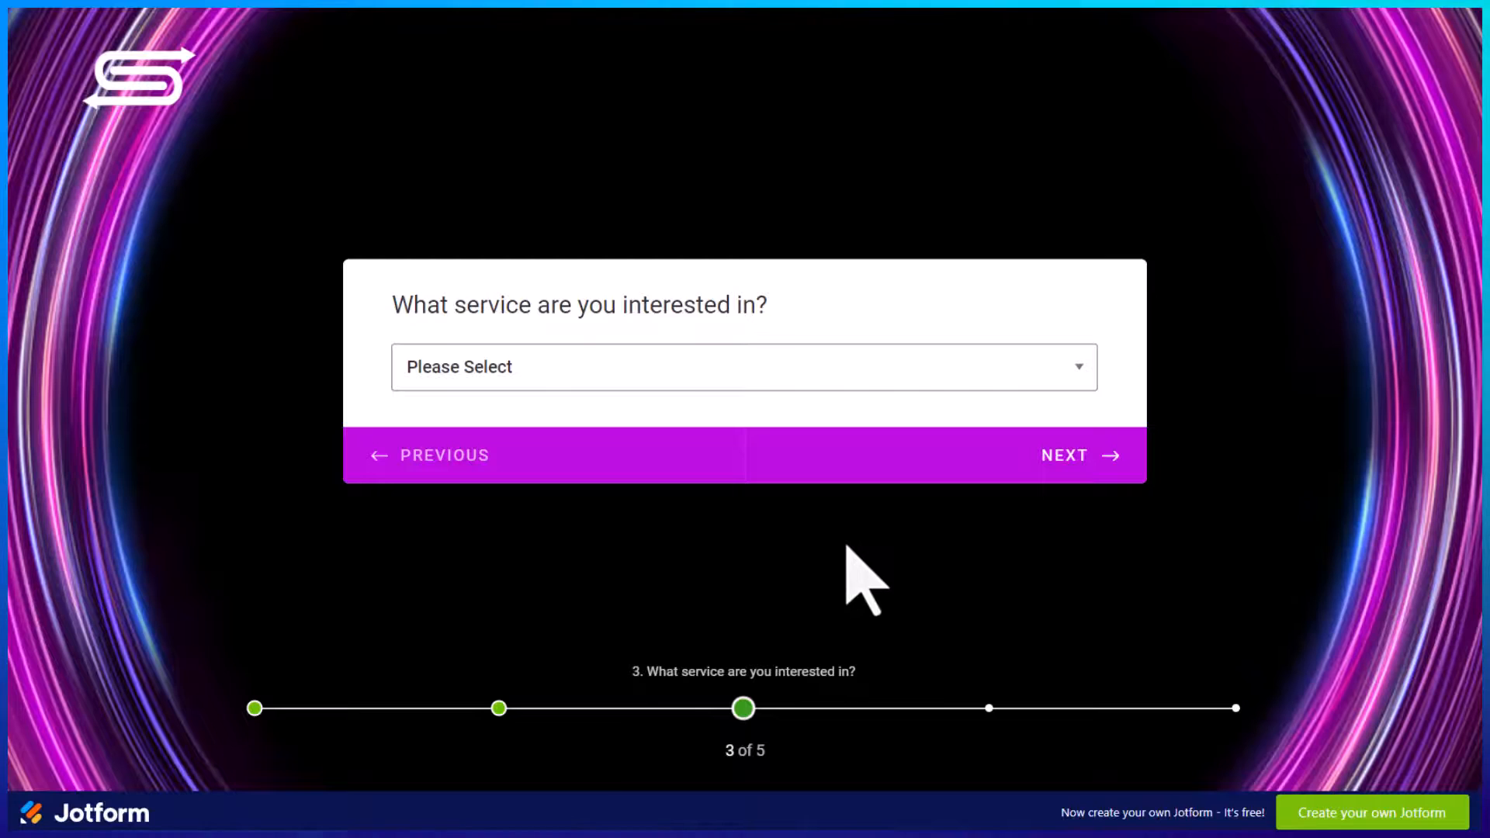
Choose Auditing as the service of interest and continue to the start date question.
left_click(666, 364)
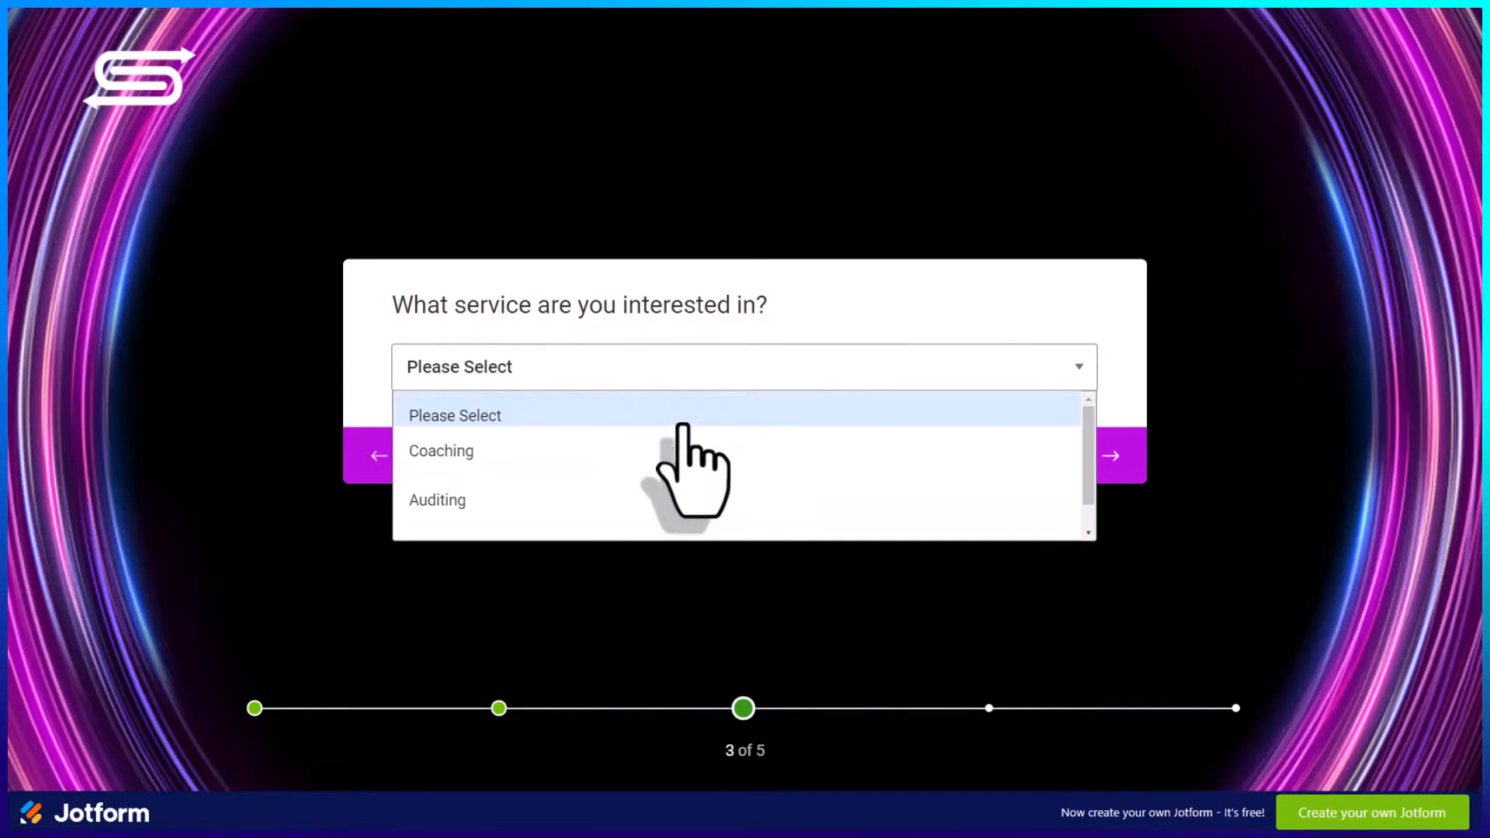
left_click(446, 501)
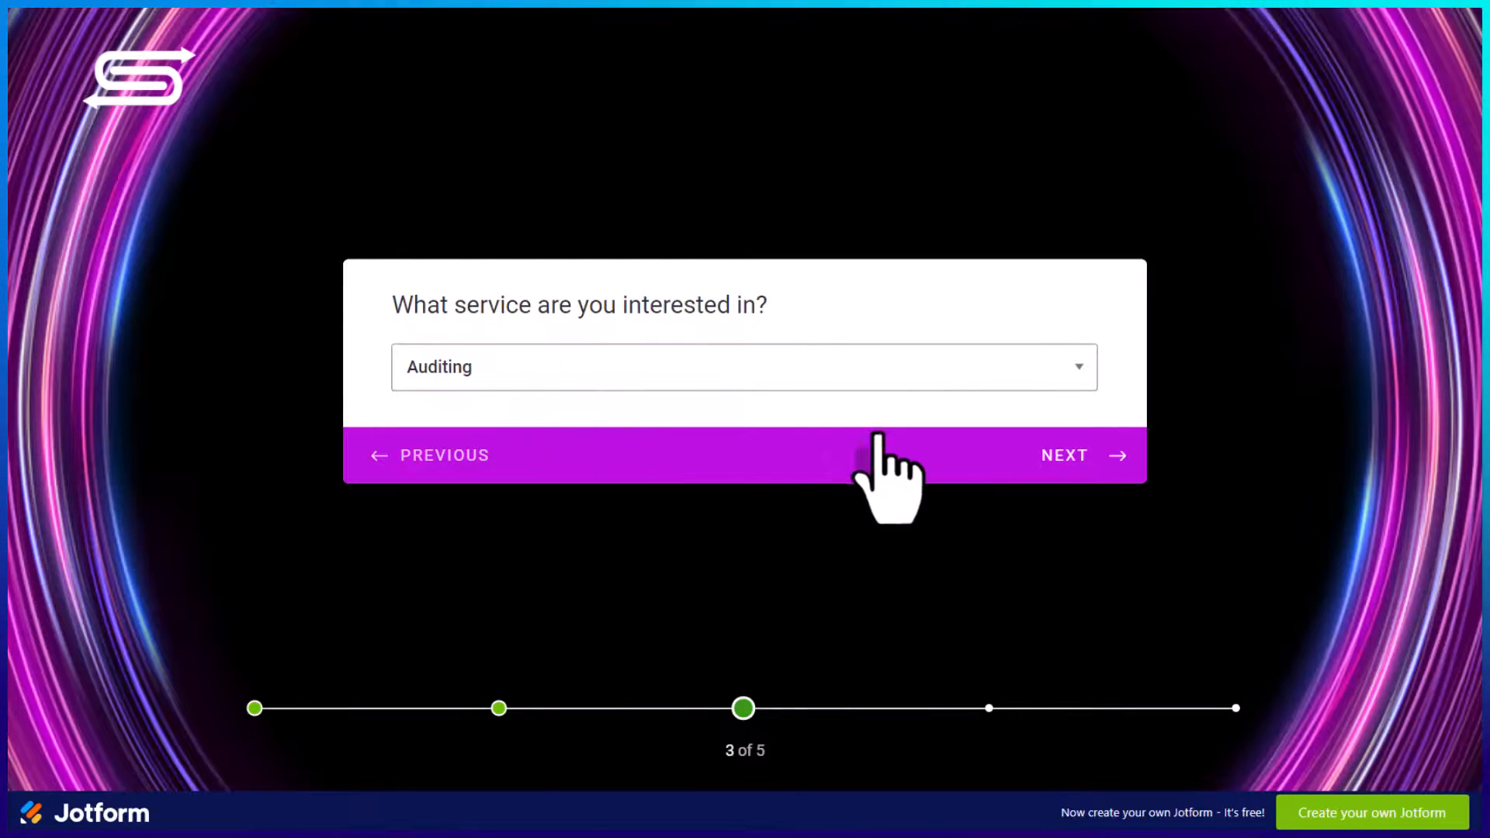
left_click(1065, 454)
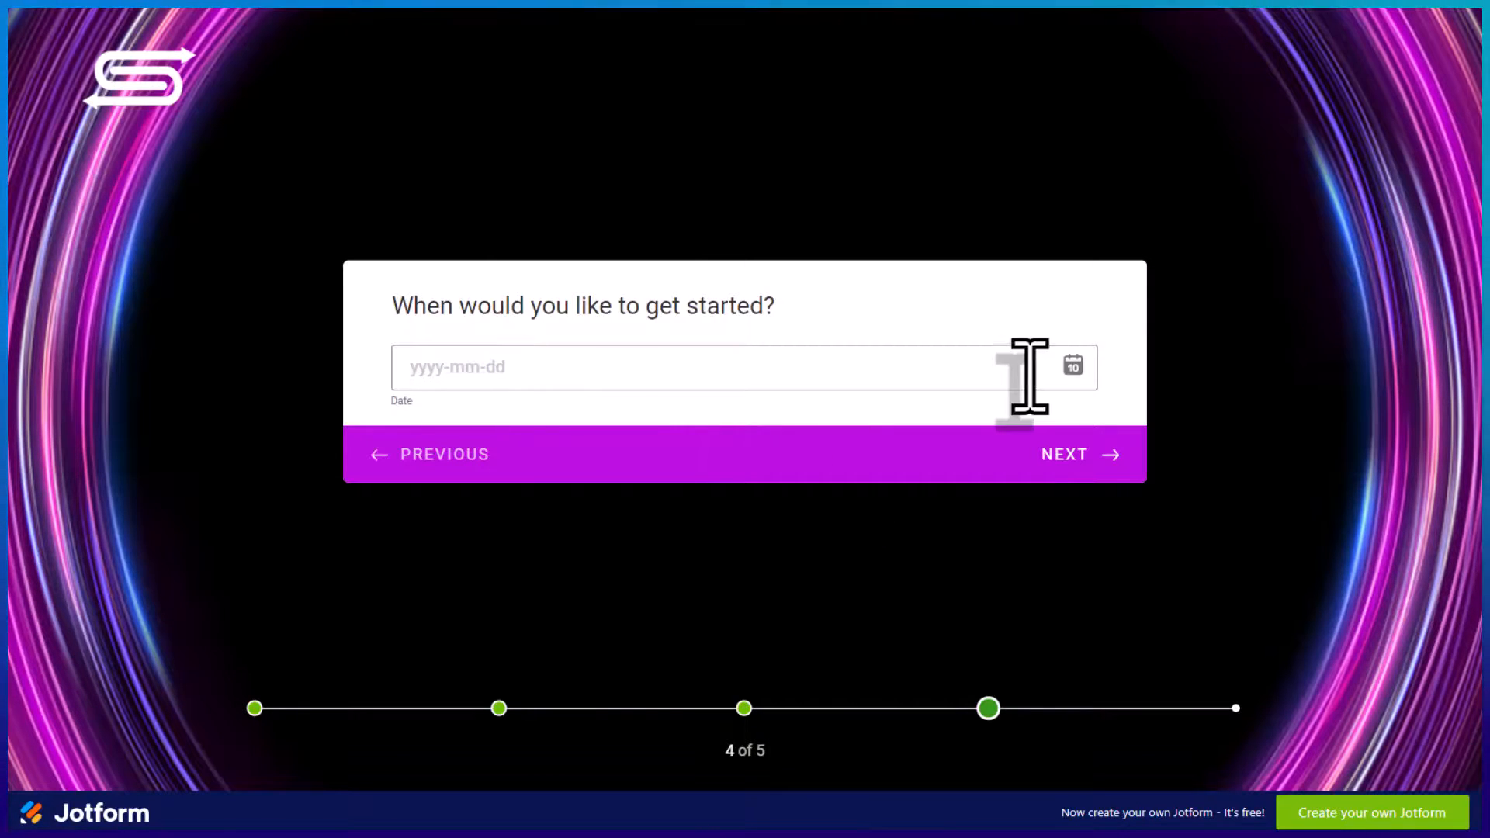
Set the desired start date to 2023-12-12 and continue to the last question.
left_click(1073, 366)
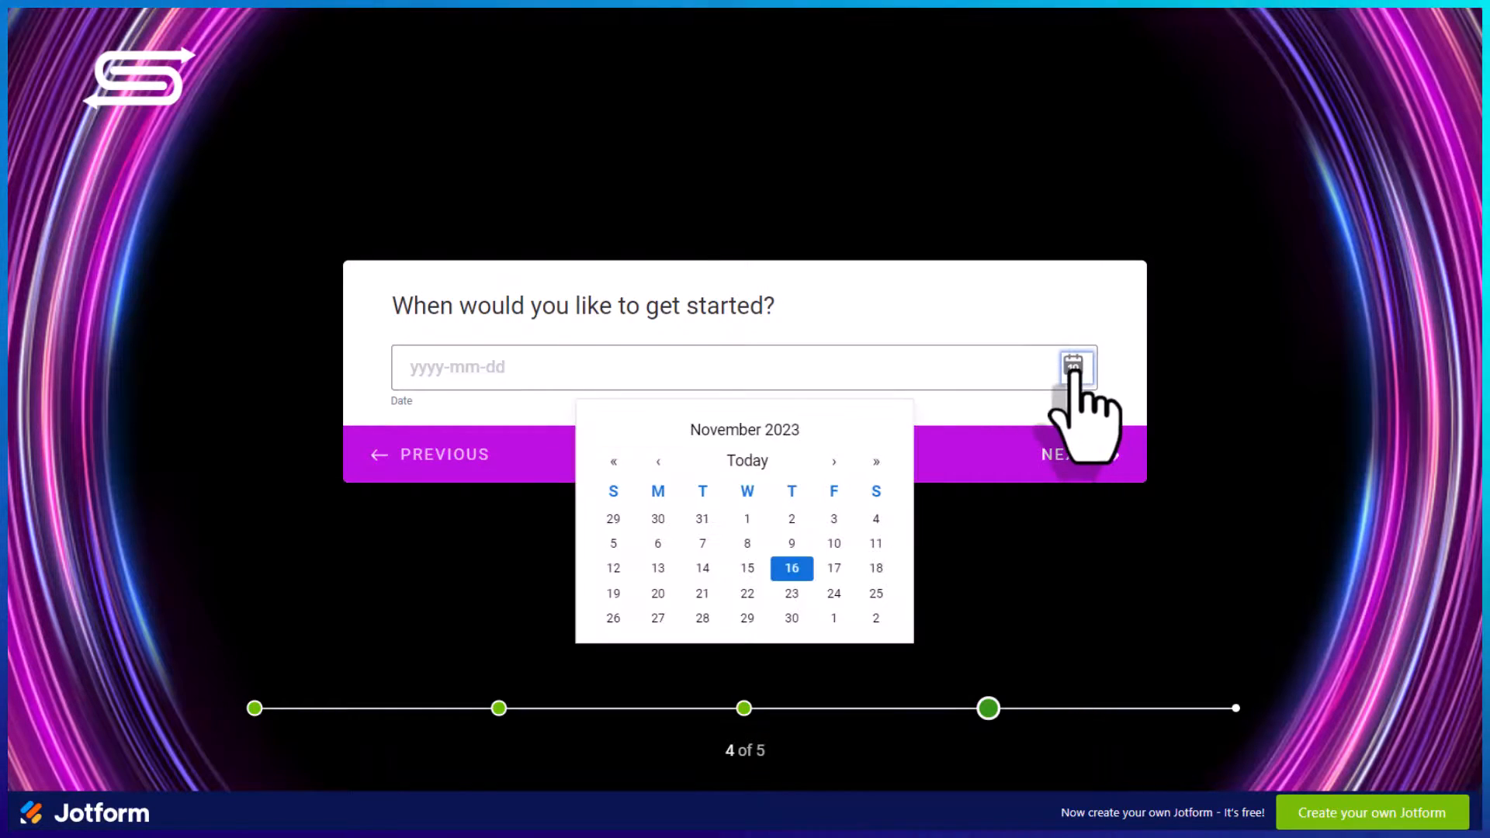
left_click(833, 463)
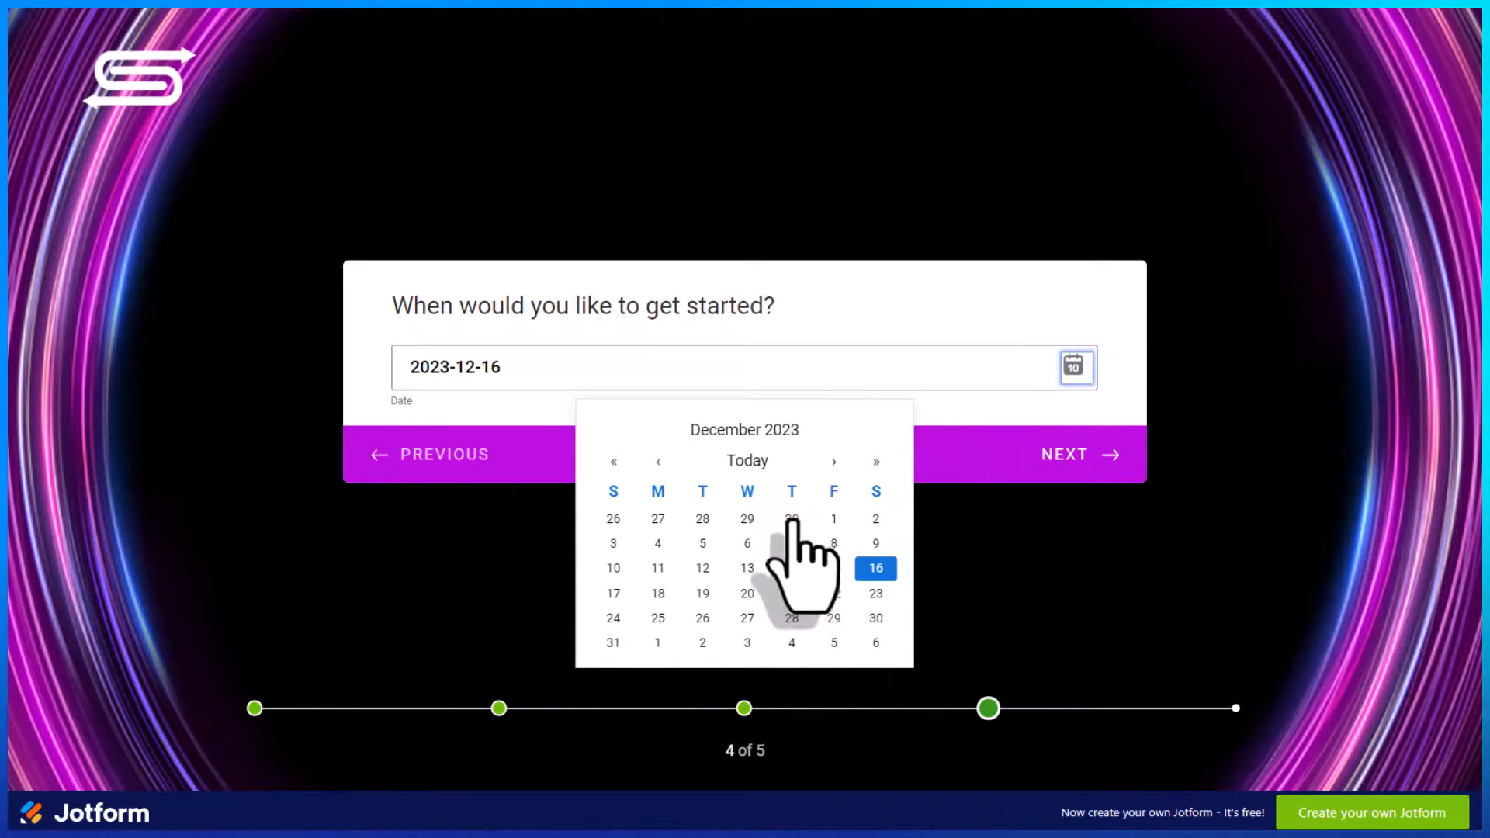
left_click(702, 569)
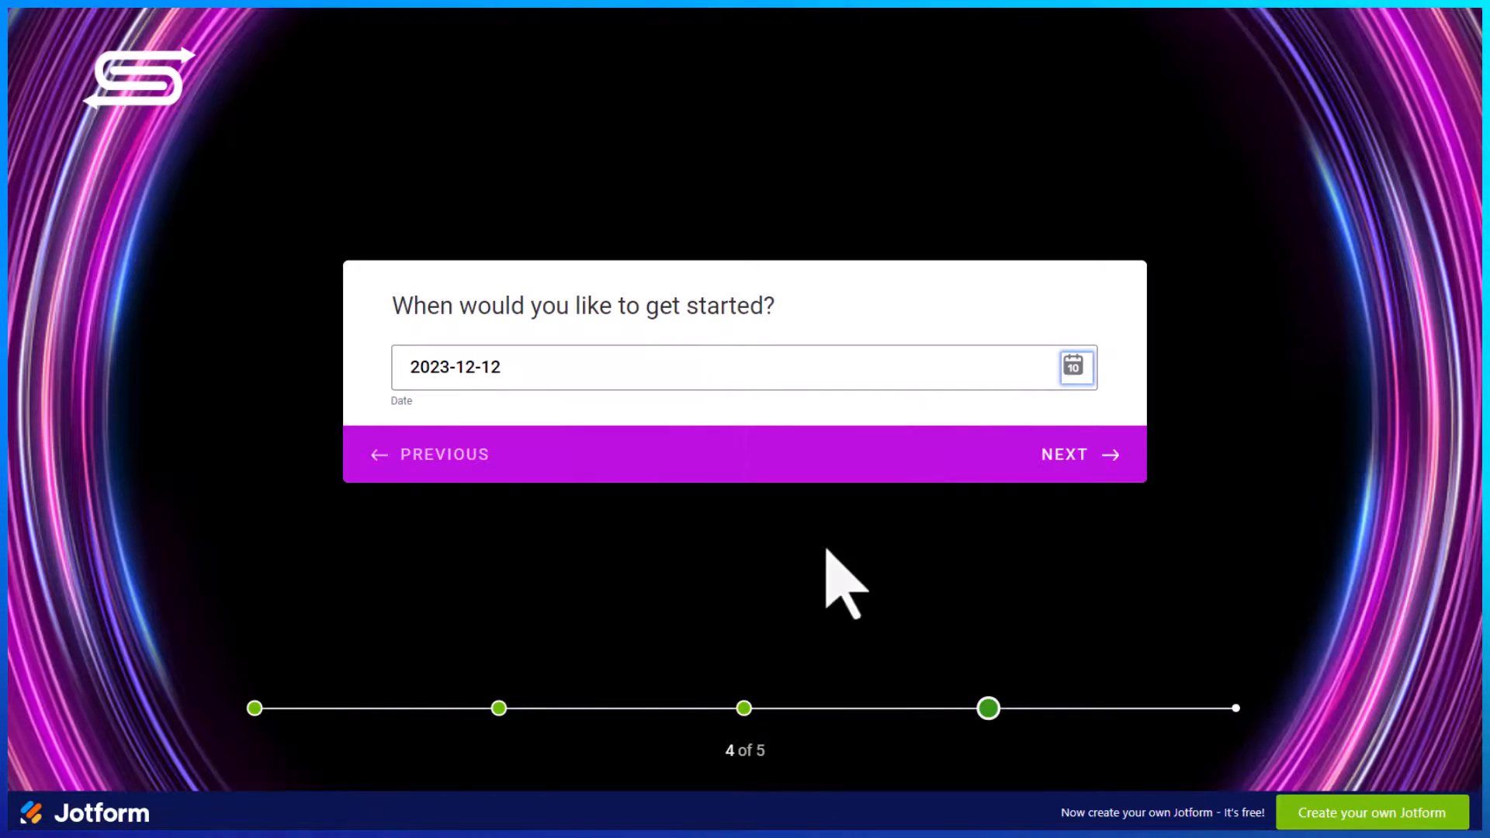
left_click(1062, 456)
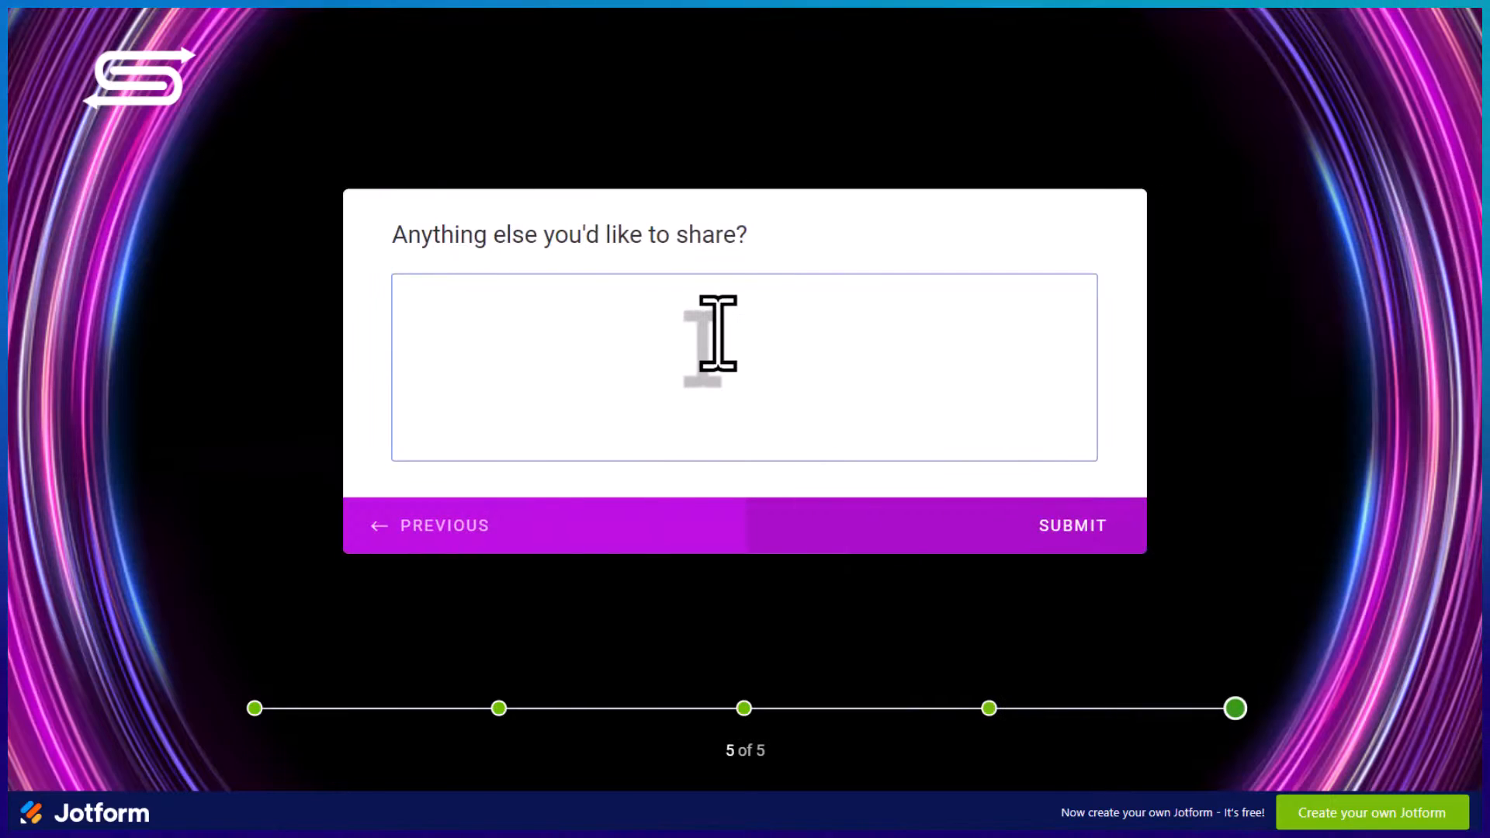
Answer the "Anything else you'd like to share?" question with "No, I look forward to working with you." and submit the form.
type("No, ")
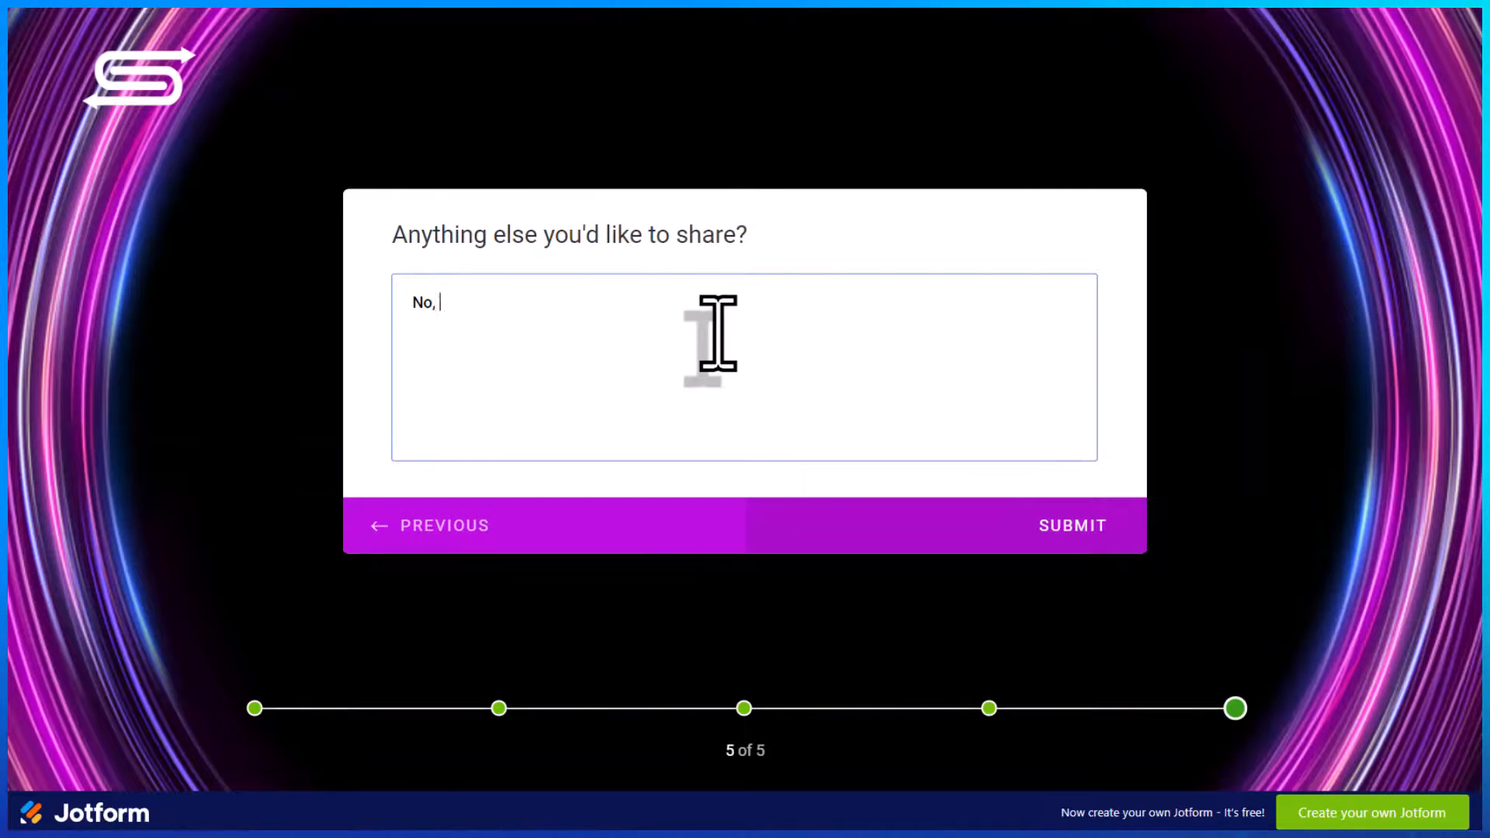
type("I")
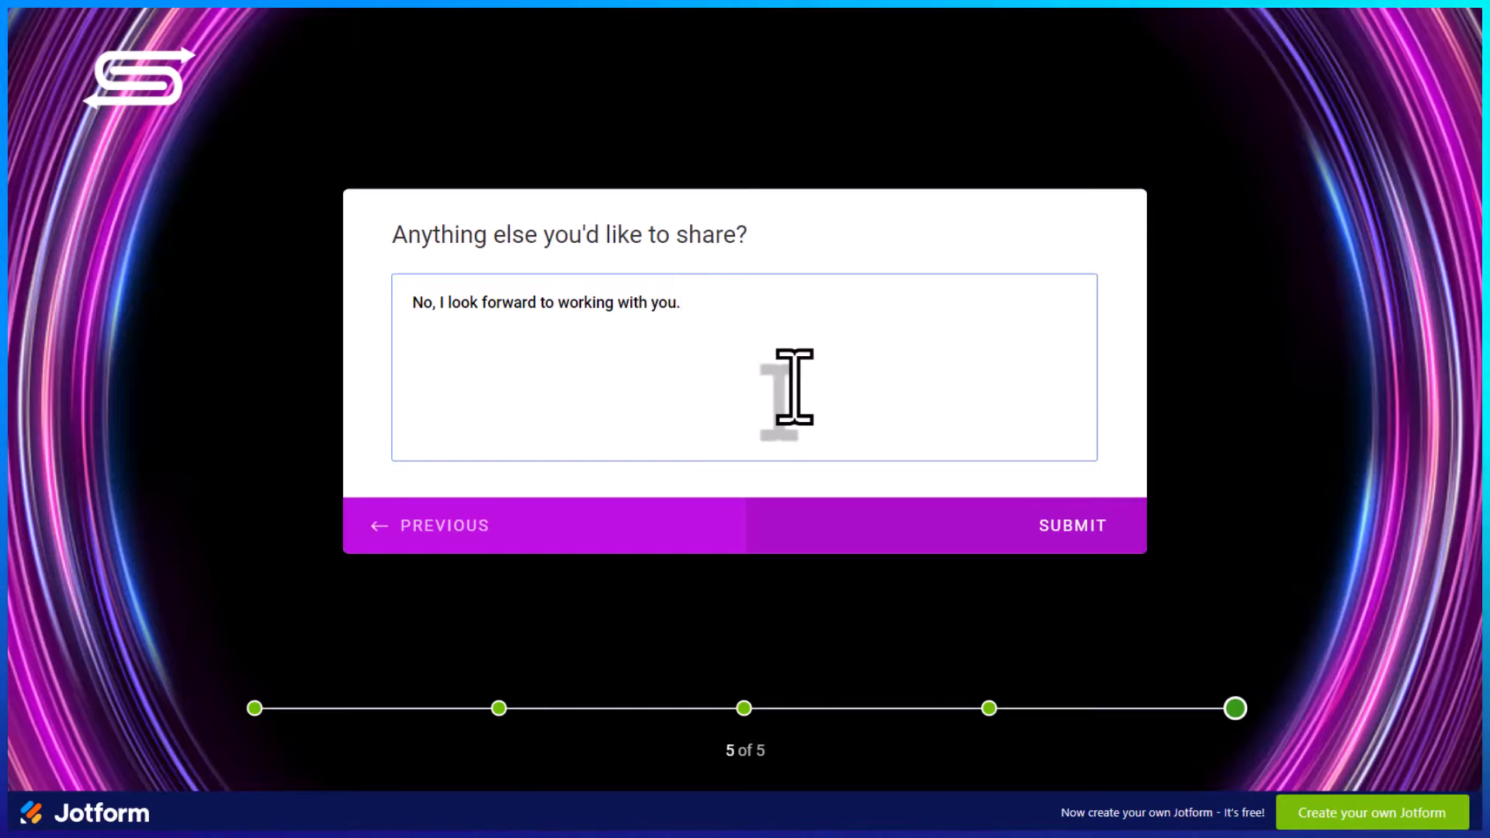
left_click(1071, 528)
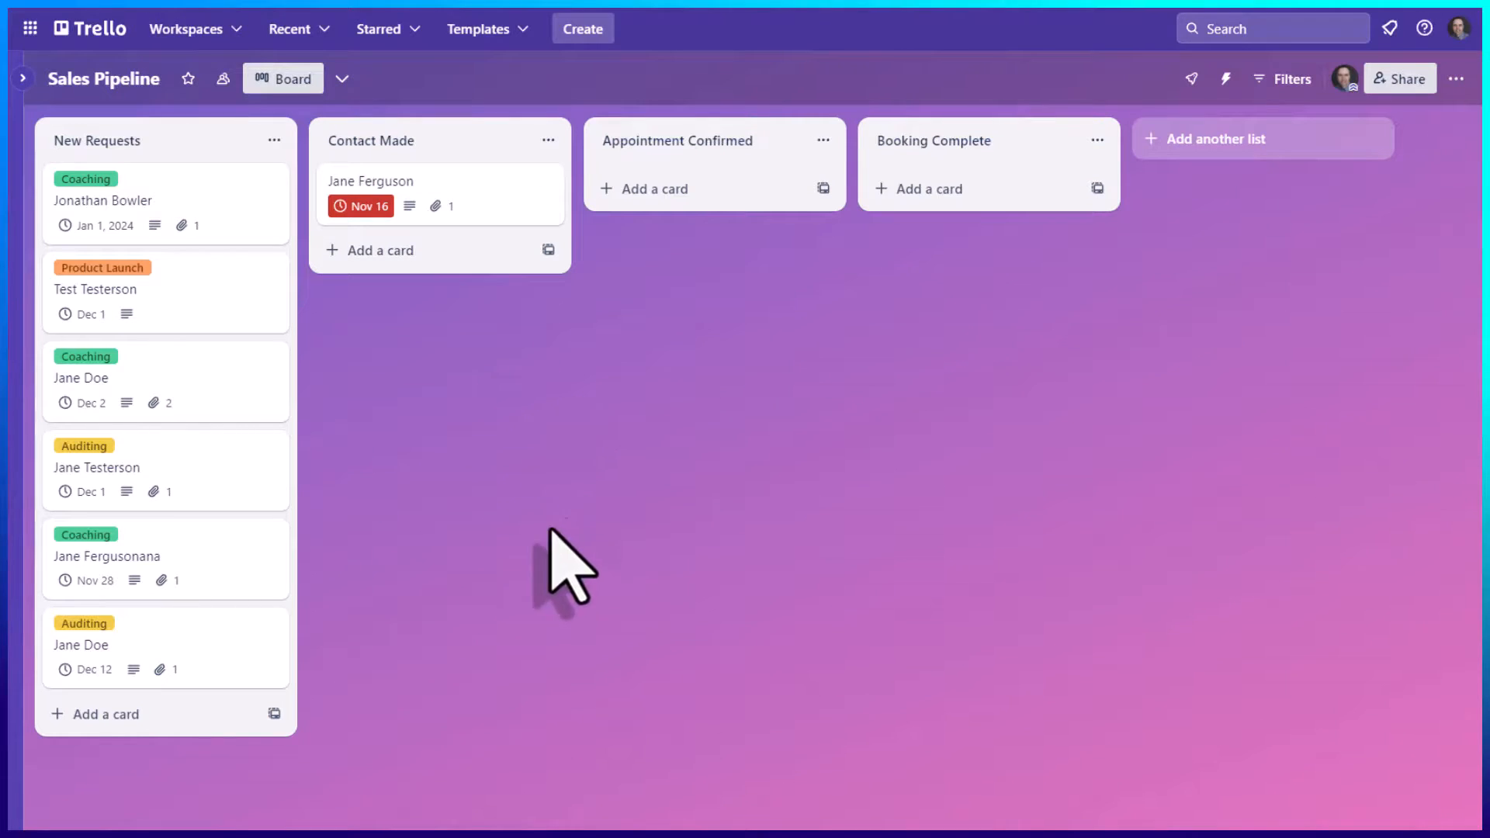
On Trello's Sales Pipeline board, check the newly submitted Auditing card's details and move the card from New Requests to Contact Made.
left_click(190, 635)
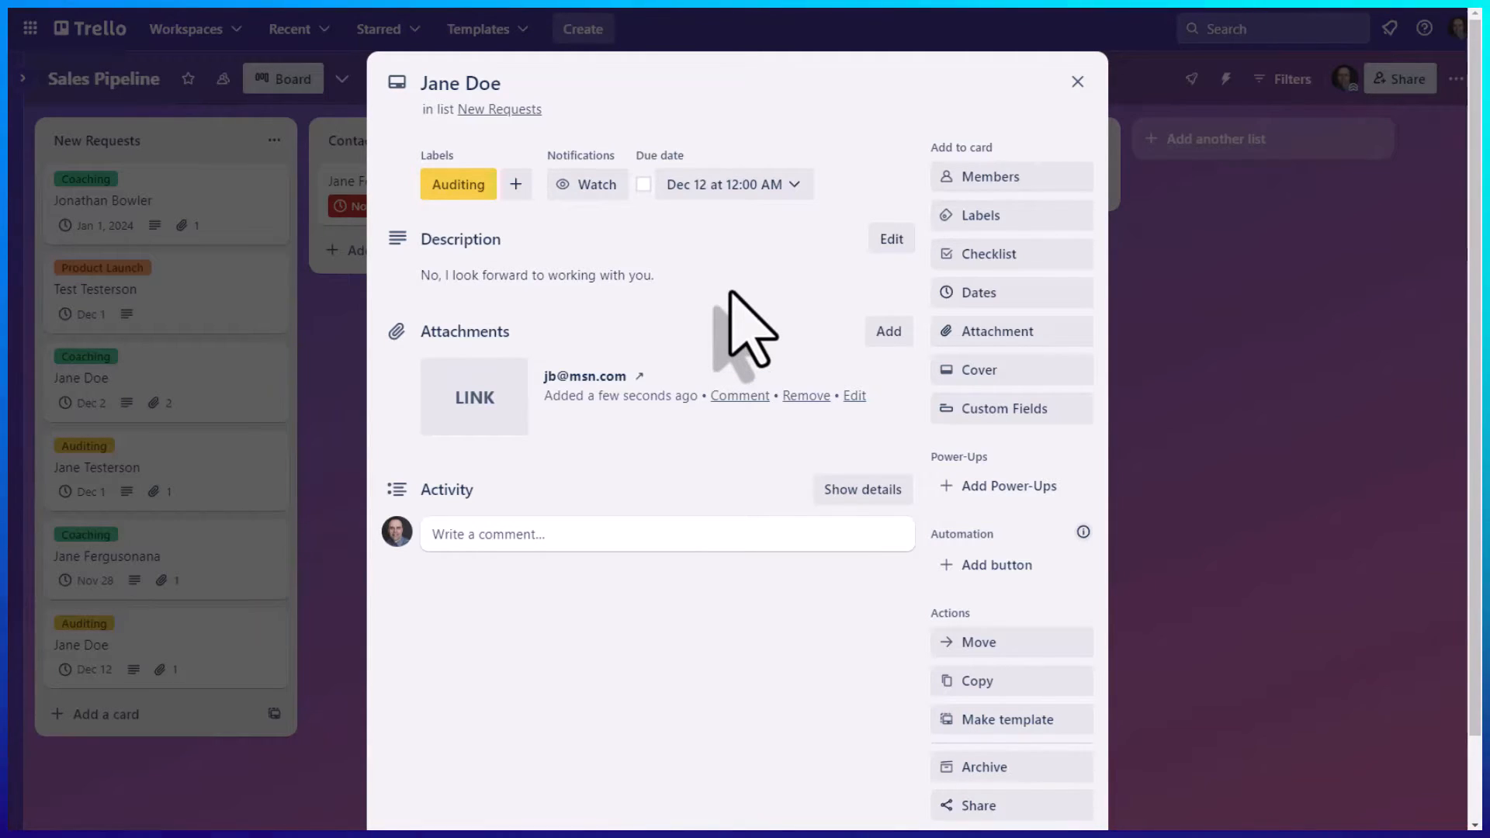
left_click(1076, 84)
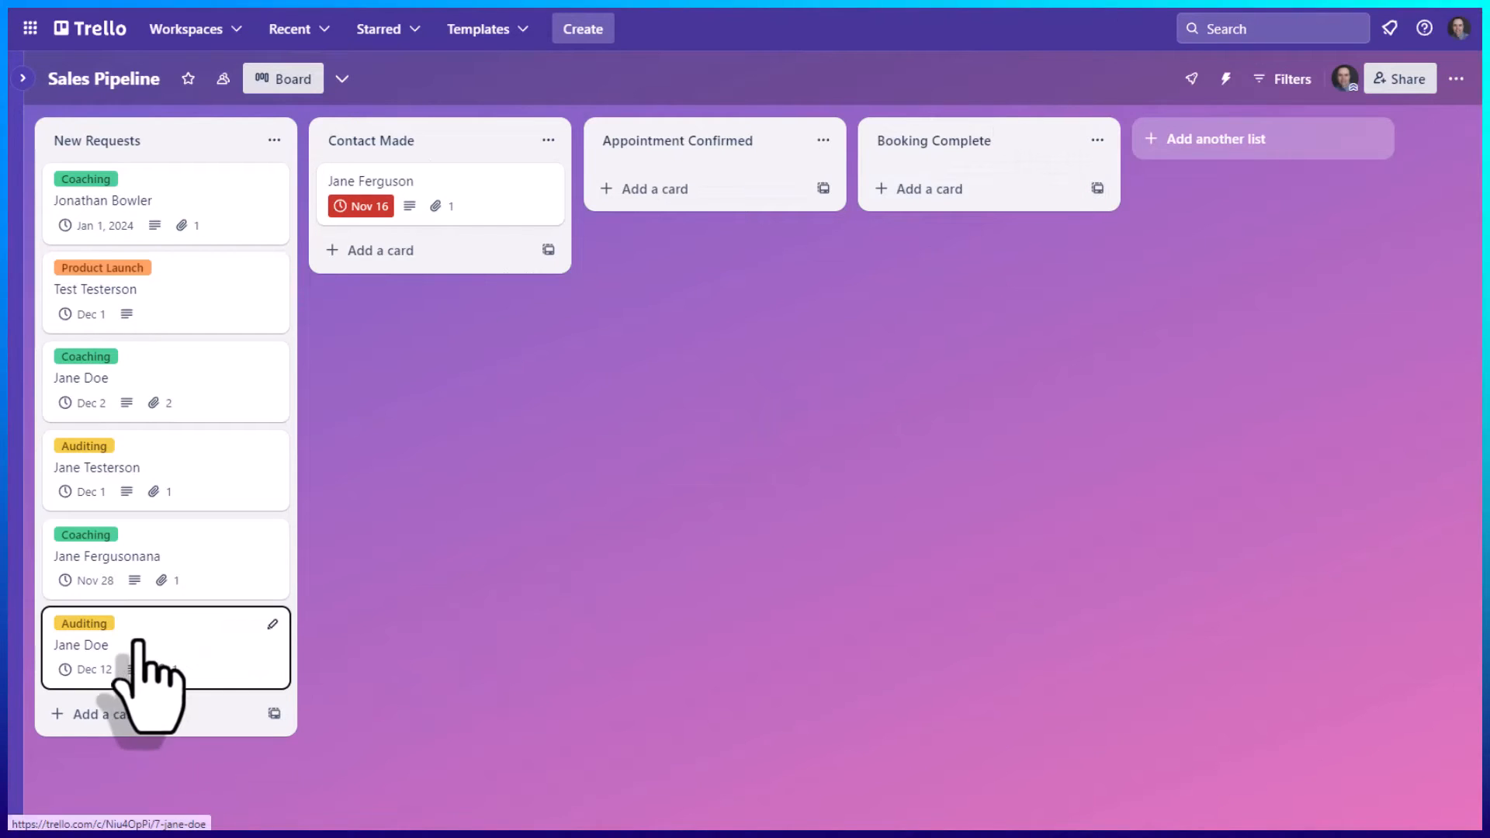
left_click_drag(147, 649, 450, 390)
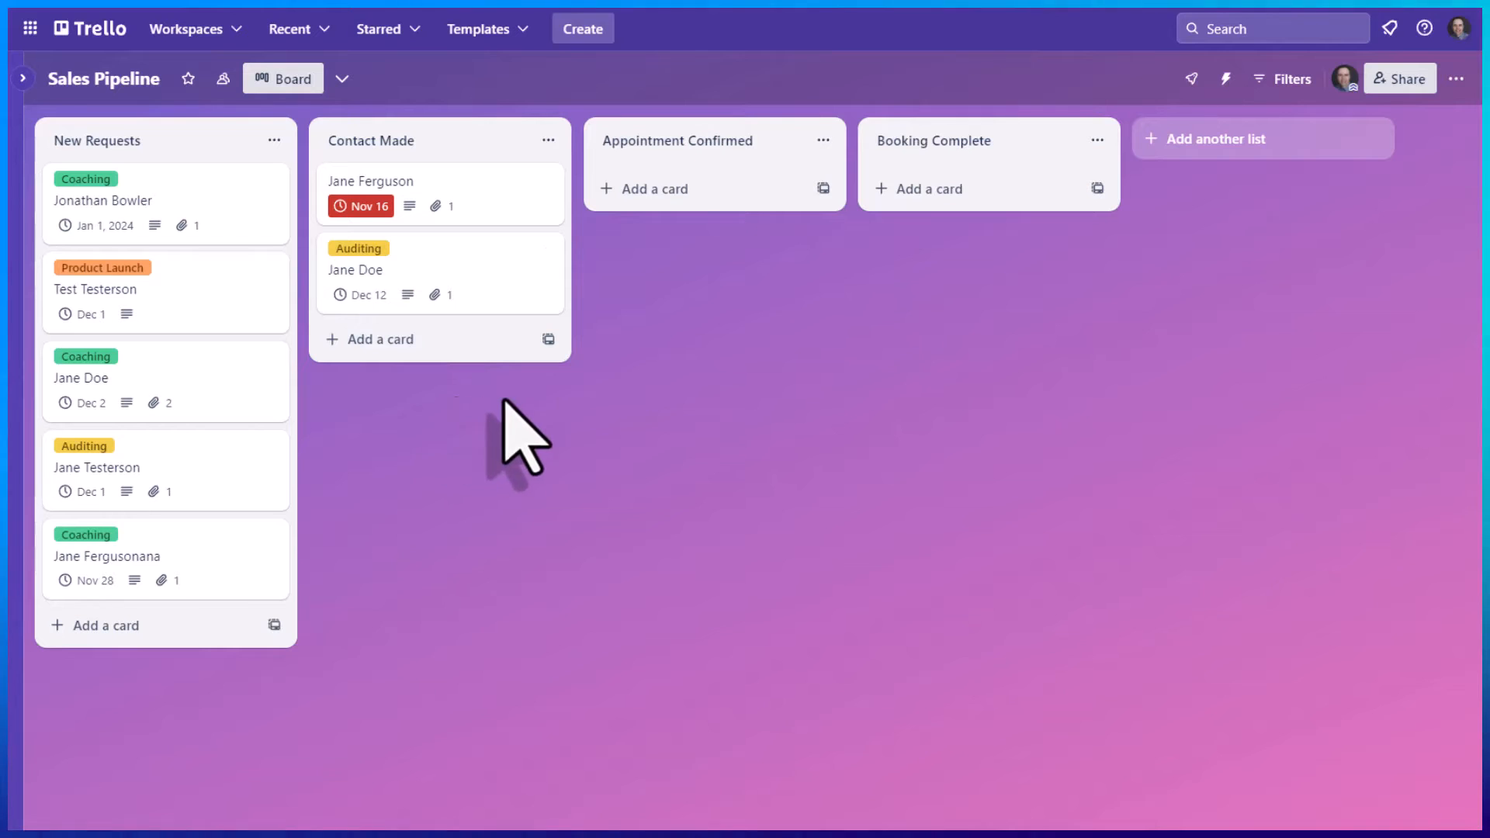